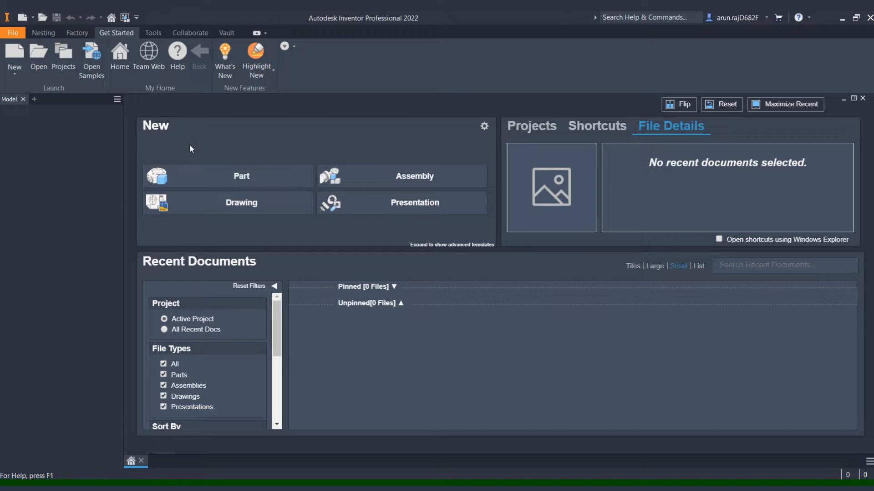
Create a new folder named Parts inside the Blogger workspace folder, without opening any file
click(39, 66)
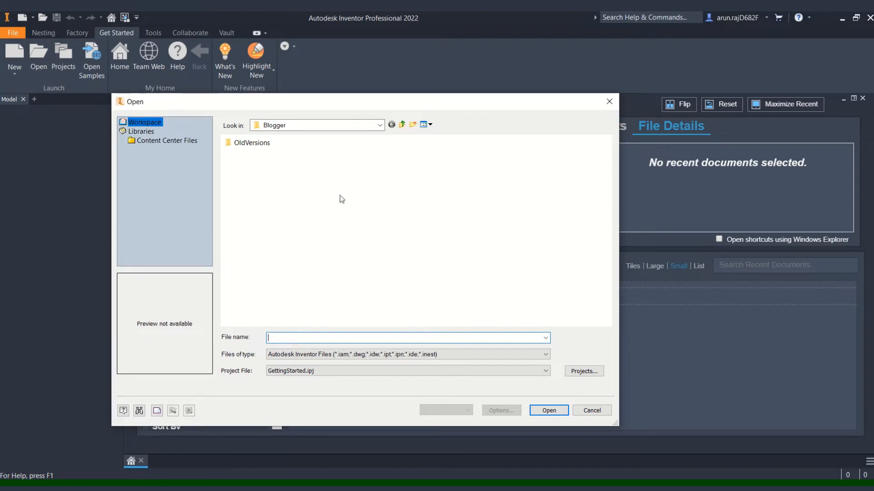
click(413, 124)
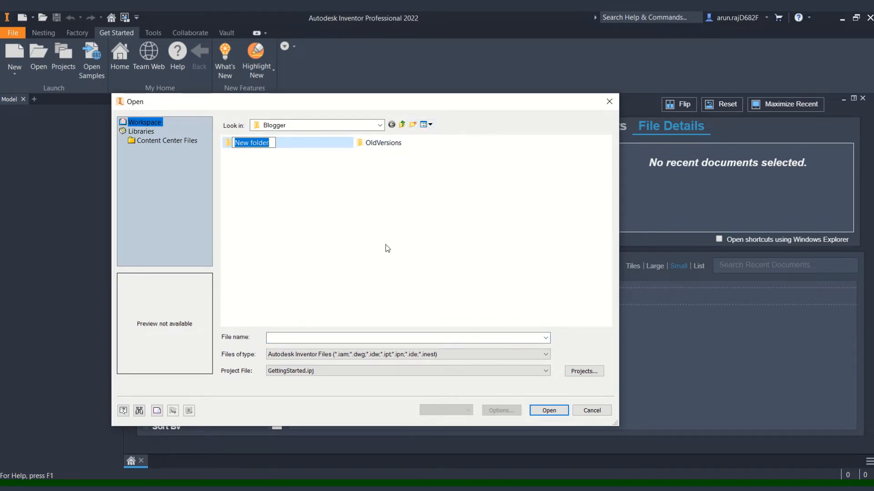
text(Parts)
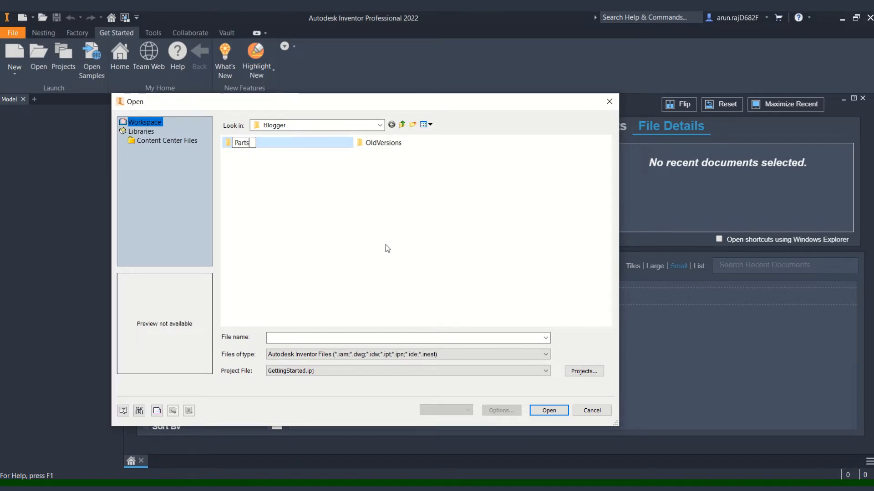
key(Return)
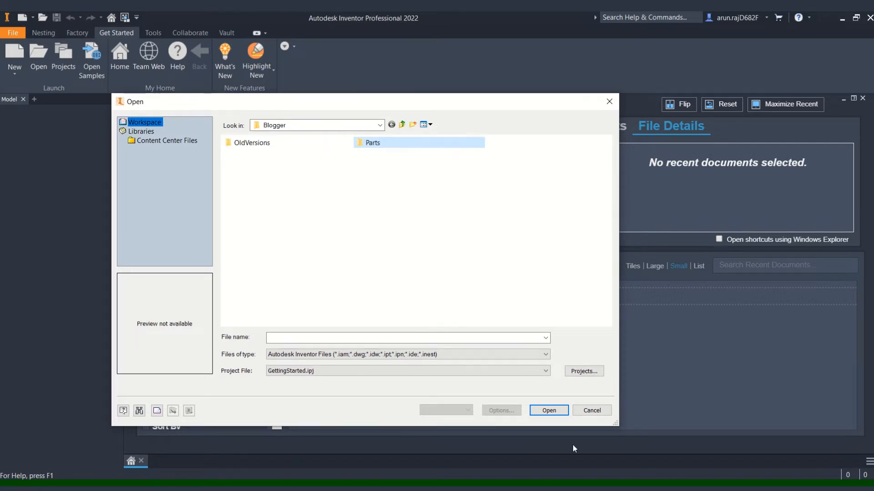
click(587, 414)
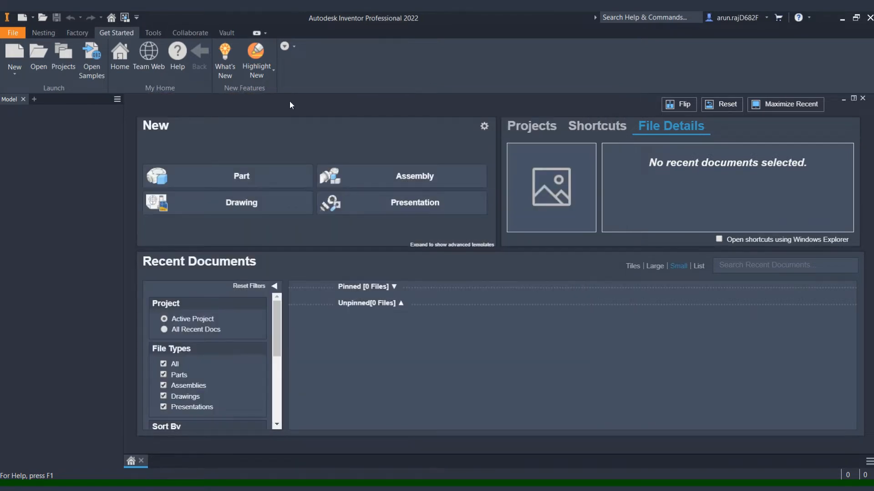
Create a new part from the en-US Metric template Standard (mm).ipt
click(15, 51)
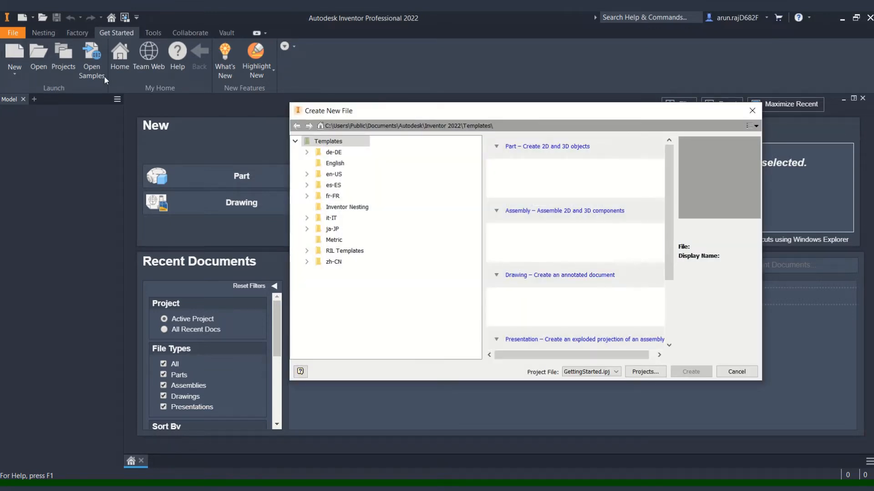
drag(405, 111, 318, 108)
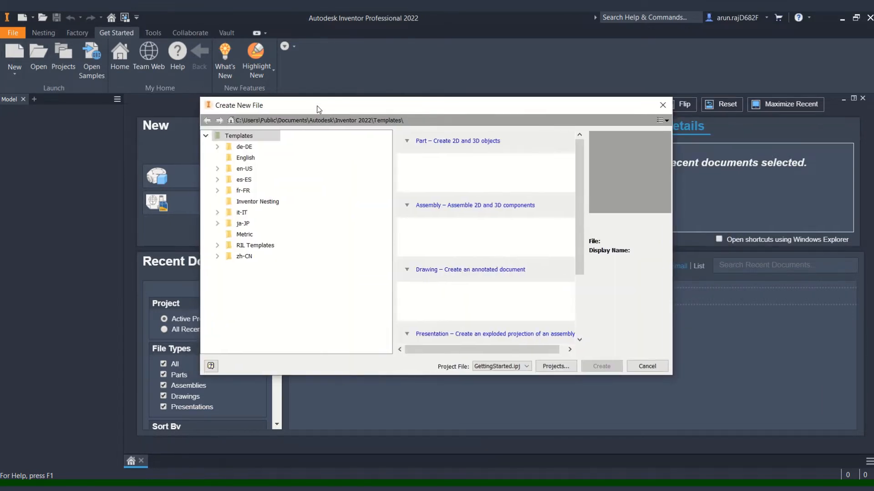
click(218, 168)
click(251, 190)
click(256, 201)
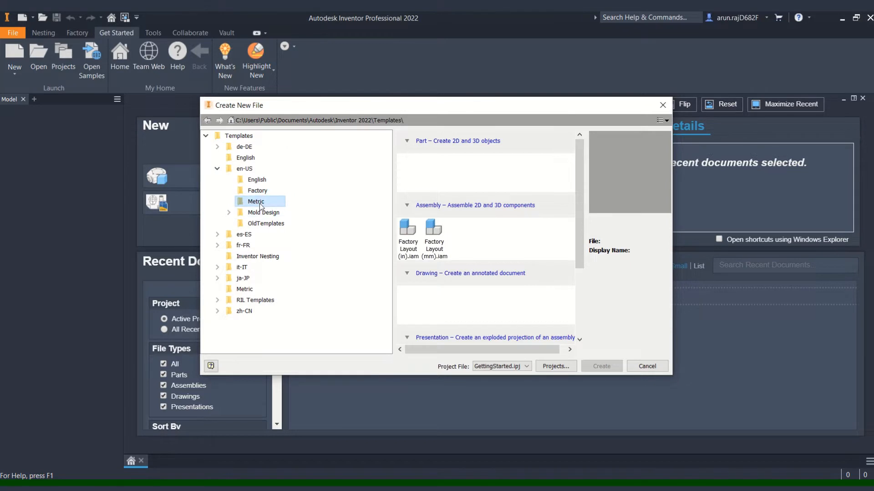
click(486, 181)
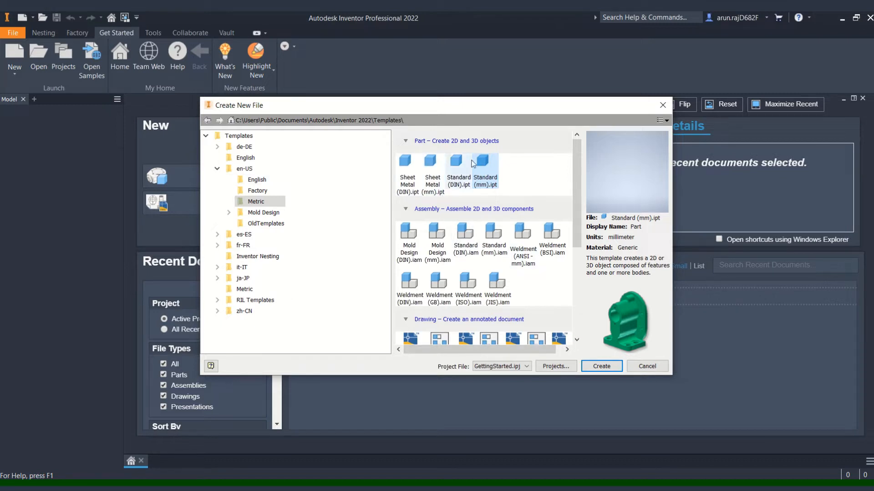
click(601, 367)
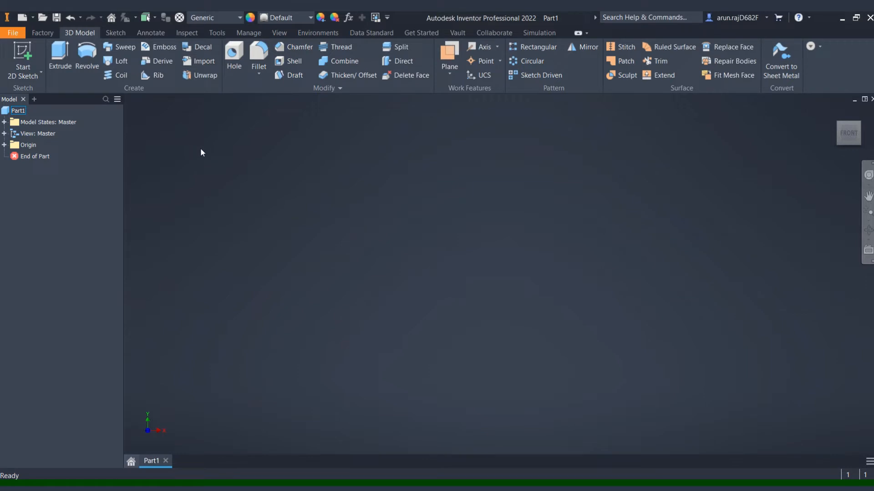
Expand the part's Origin folder and save the part as Block in the Blogger folder, declining the Vault login
click(4, 145)
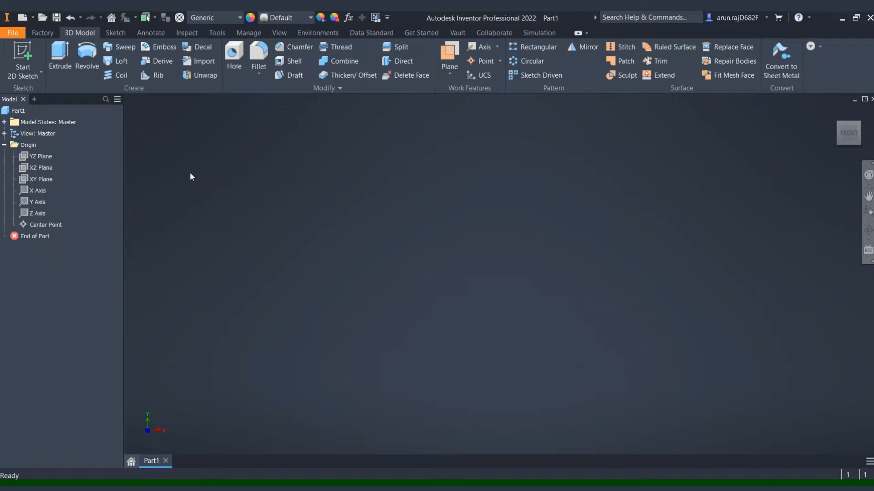
key(ctrl+s)
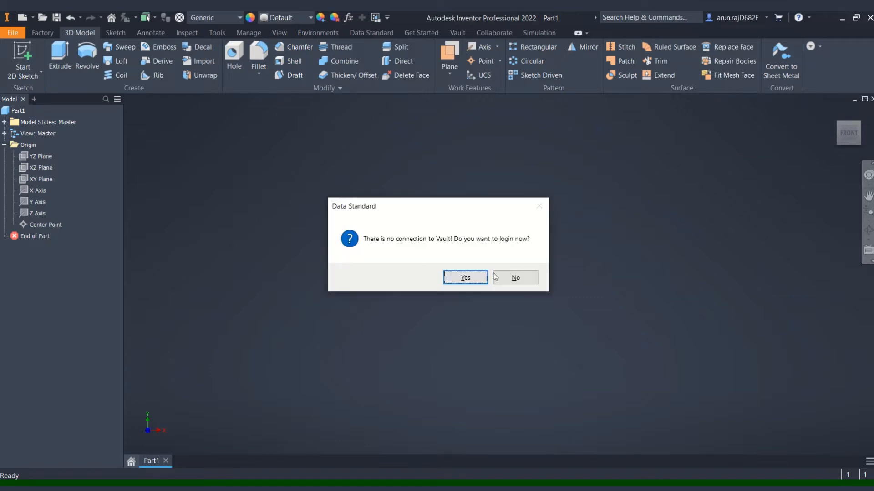
click(513, 277)
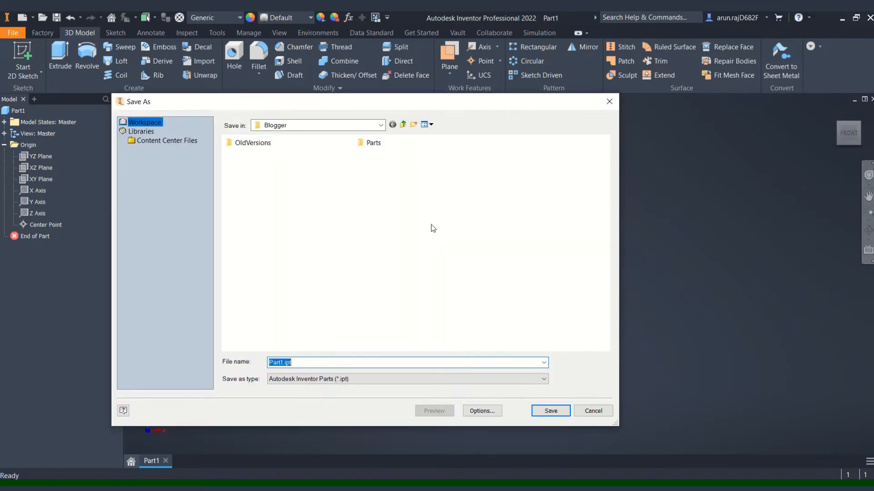
text(Block)
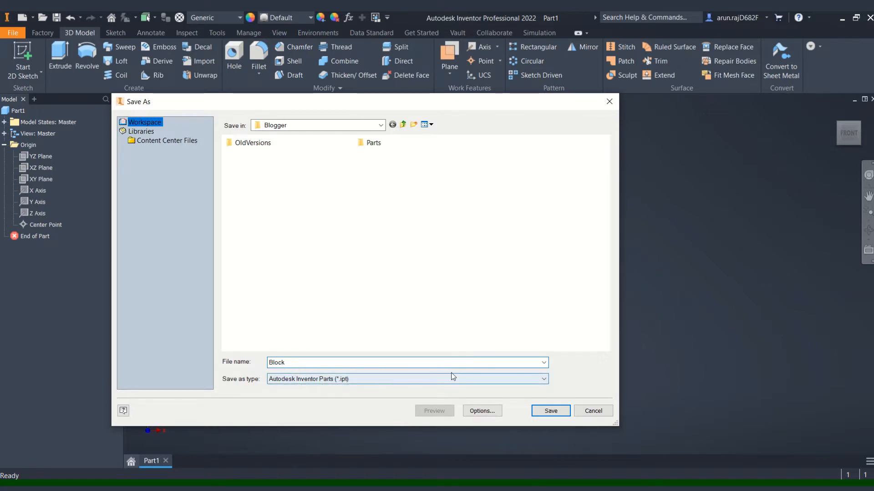
click(551, 411)
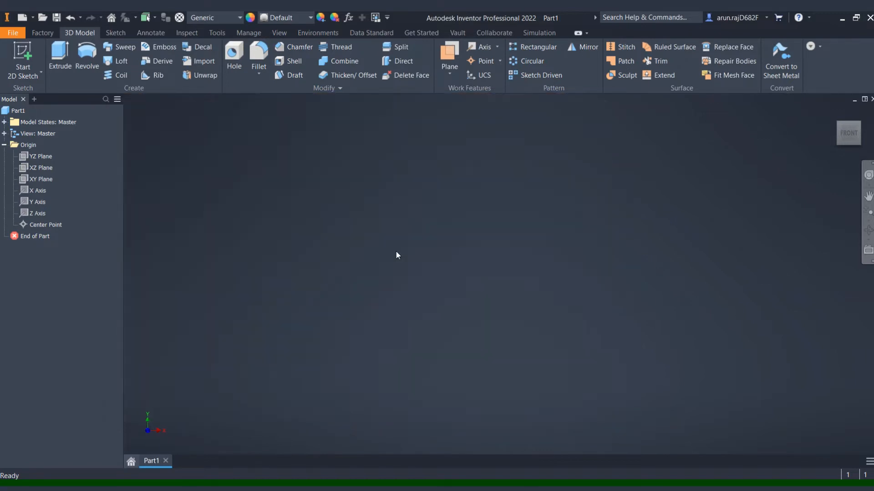
Start a 2D sketch on the XZ plane
click(22, 58)
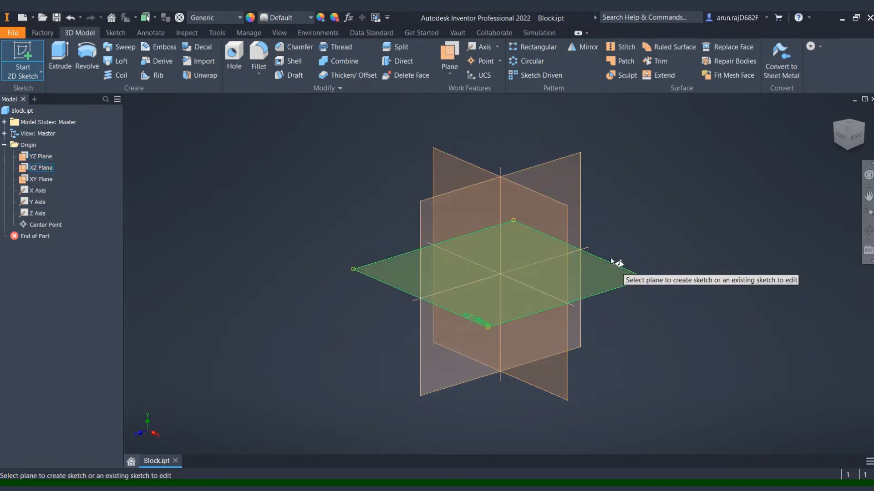
click(615, 279)
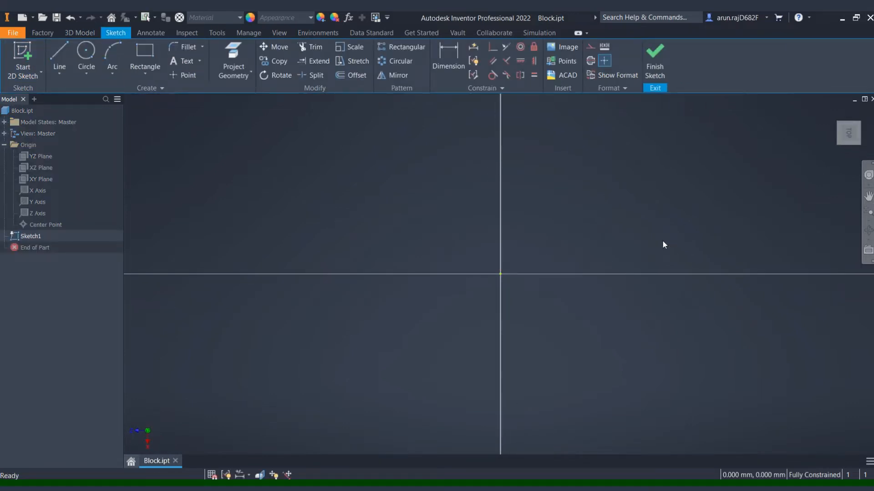
click(861, 114)
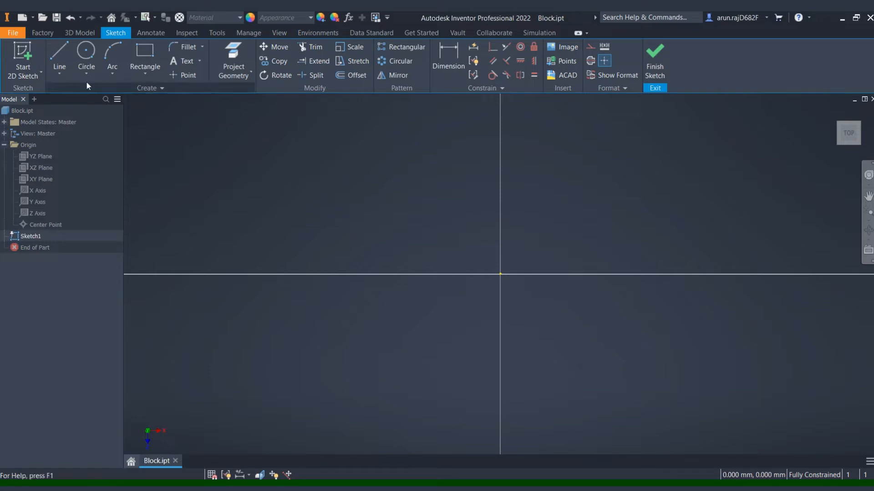
Sketch a two-point center rectangle about 130 mm wide and 88 mm high, centred on the origin
click(139, 72)
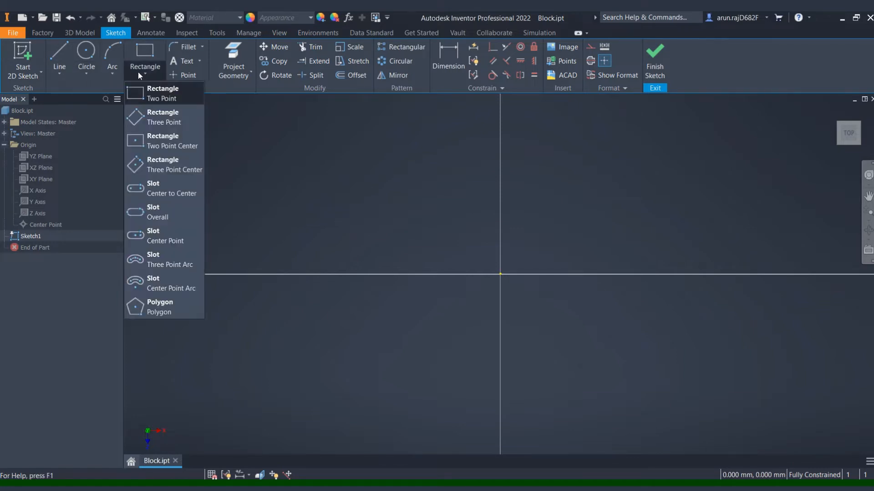
click(163, 137)
click(500, 274)
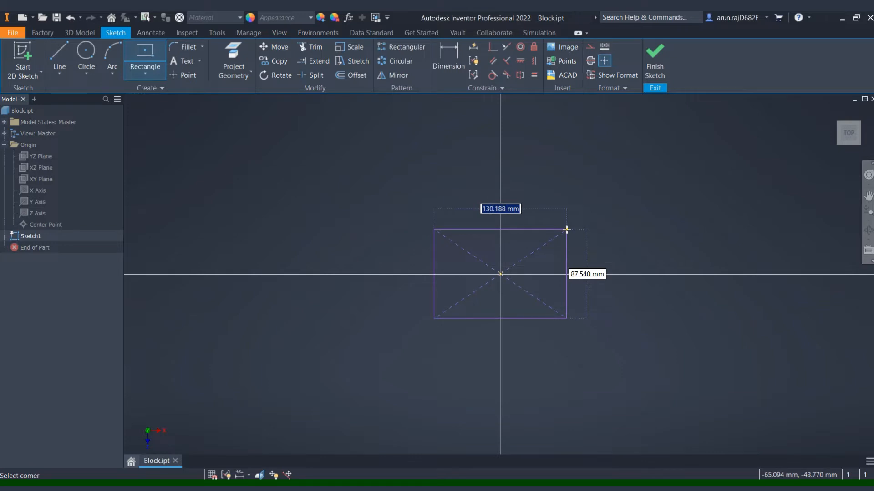
key(Tab)
key(Tab)
key(Tab)
key(Tab)
key(Tab)
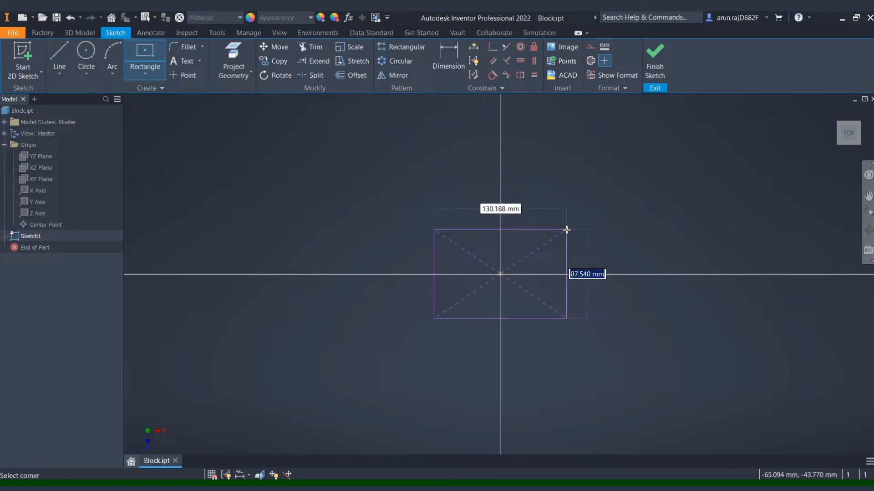
key(Tab)
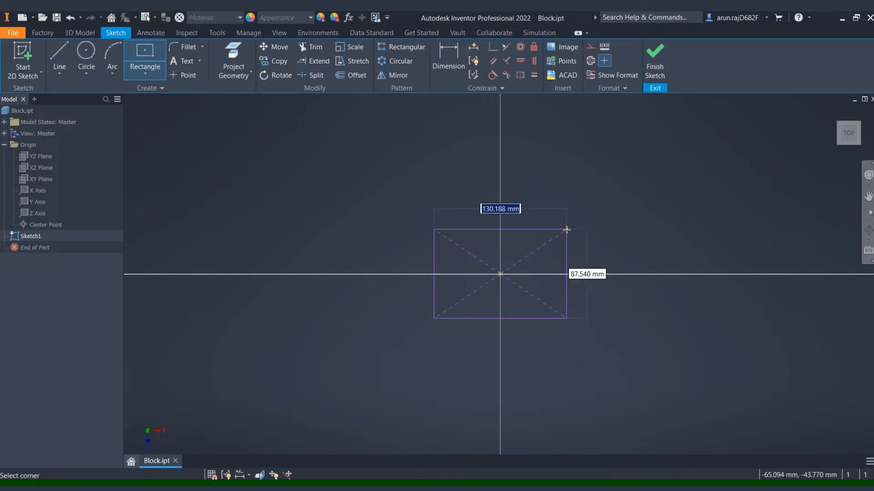
key(Tab)
key(Tab)
click(570, 233)
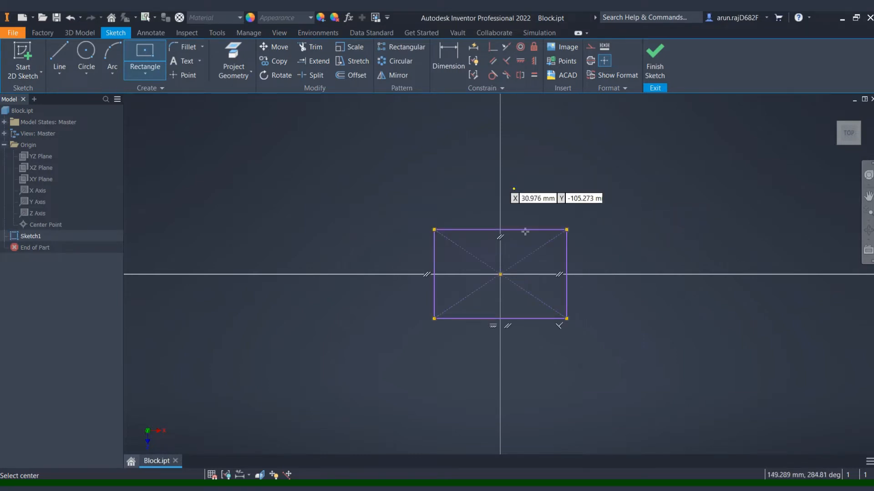
Dimension the rectangle's horizontal edge as drawn and dimension its vertical edge to 60 mm
click(456, 77)
click(524, 230)
click(512, 198)
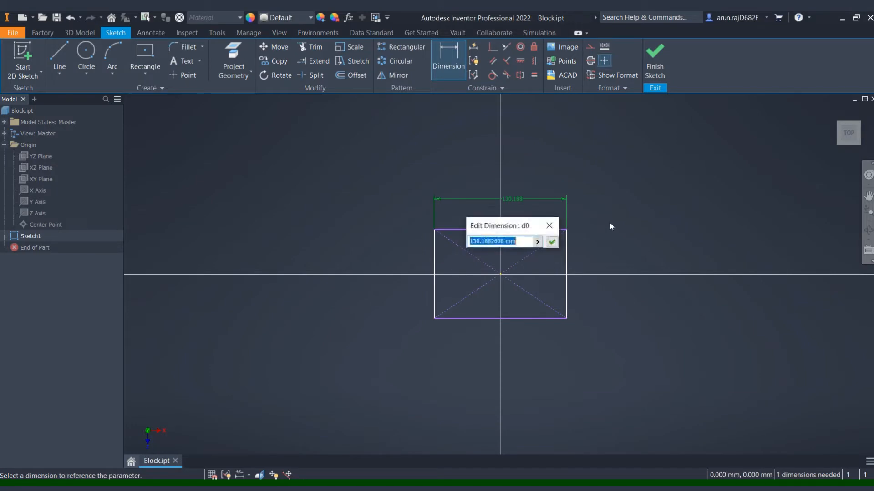
click(551, 242)
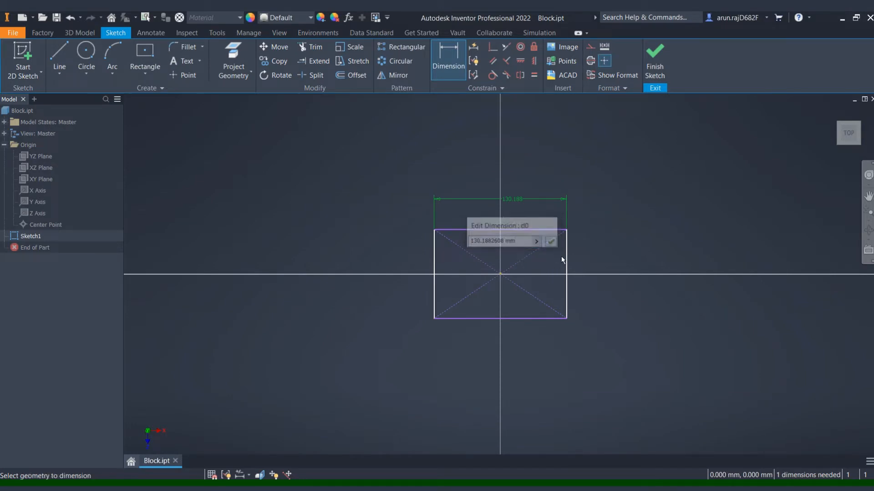
click(566, 252)
click(612, 258)
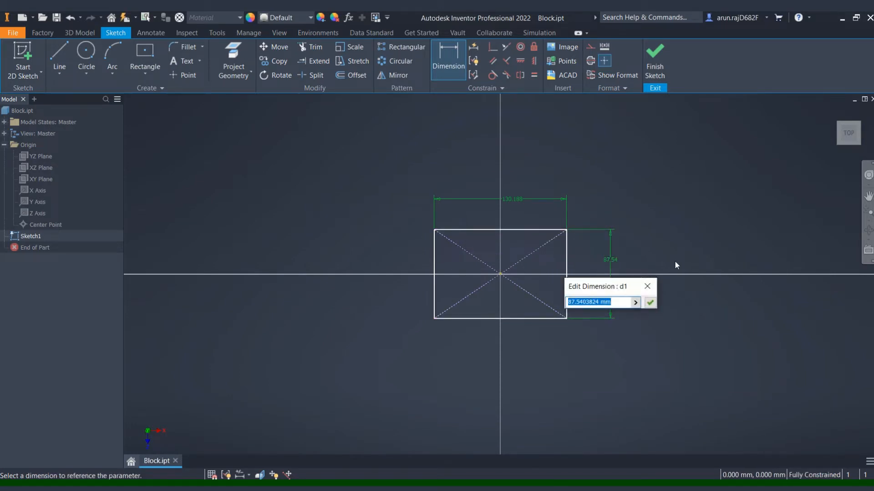
text(60)
key(Return)
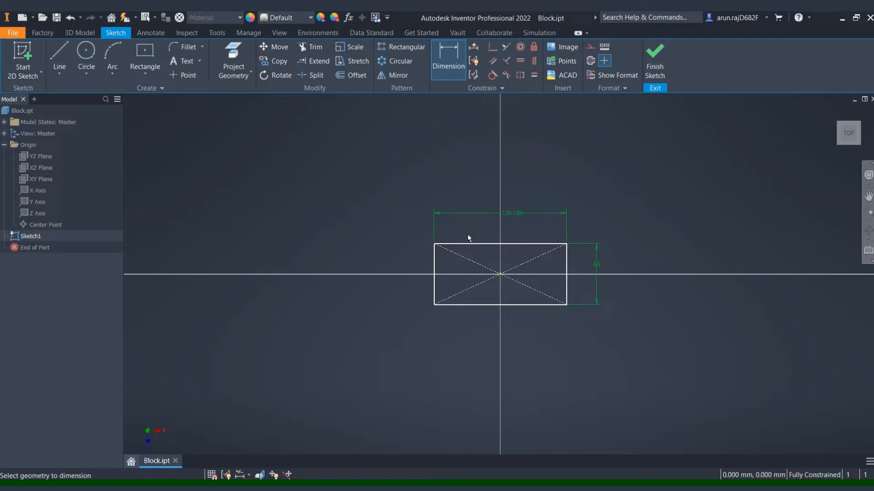
Set the rectangle's horizontal dimension to 90 mm and finish the sketch
click(509, 212)
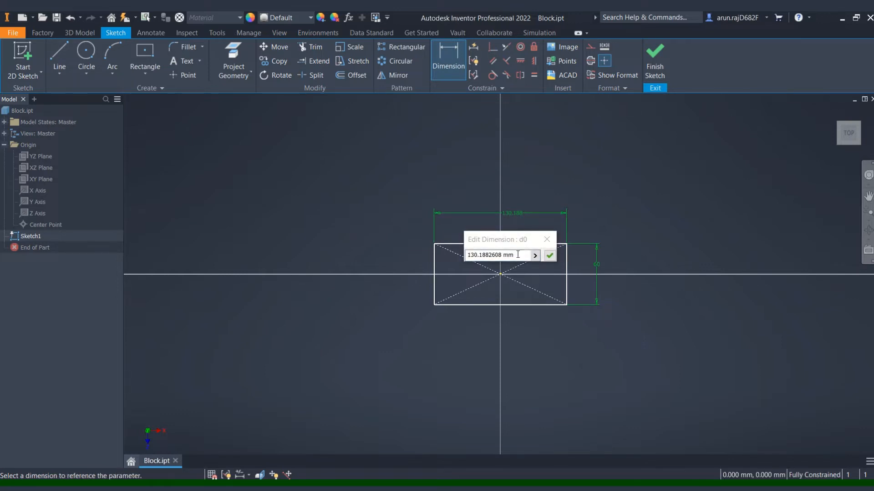
text(90)
key(Return)
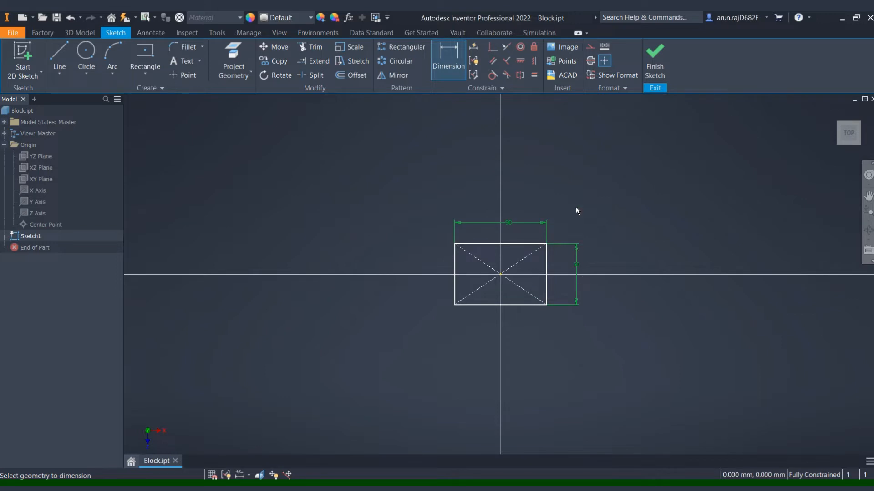
click(655, 59)
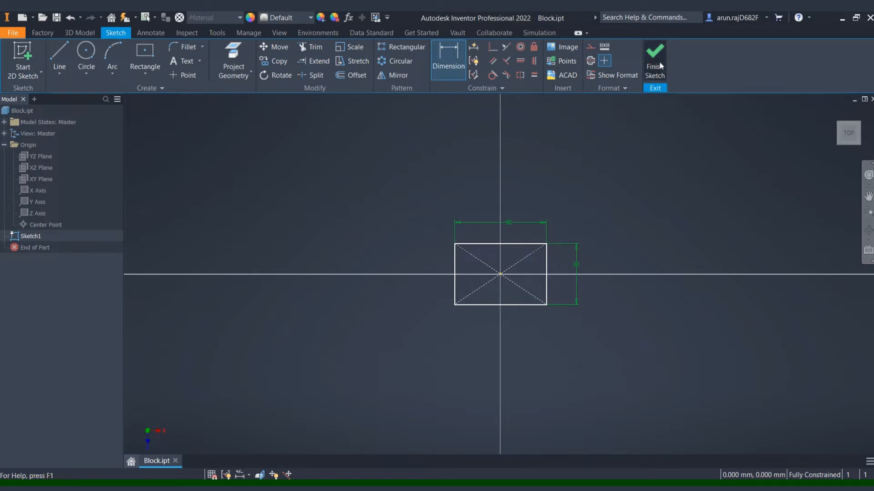
Extrude the rectangle by a named distance parameter, Thickness = 10
scroll(533, 226, up, 5)
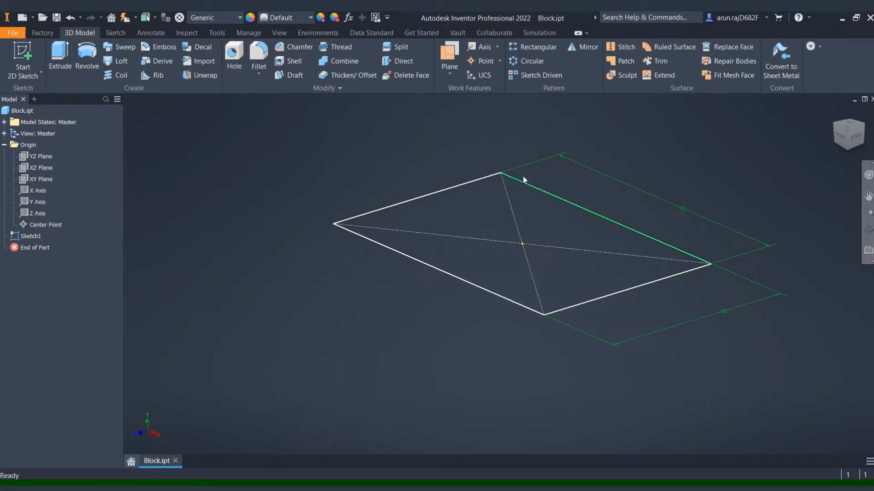
click(67, 73)
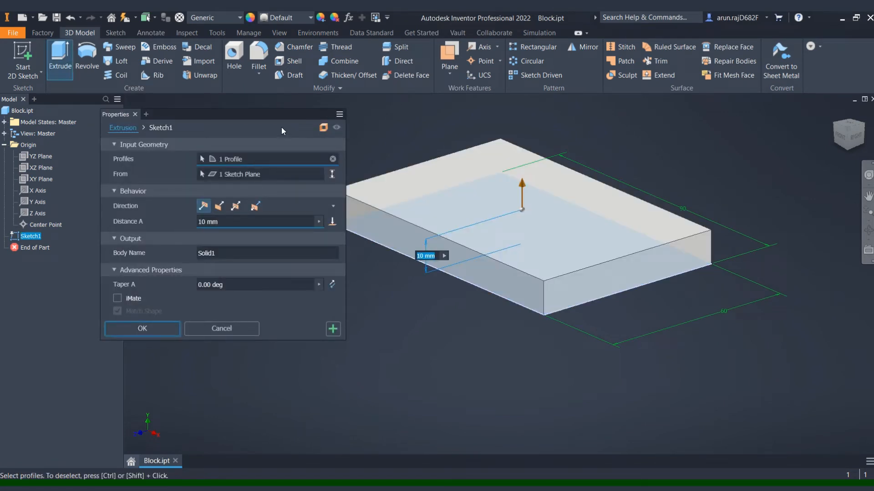
drag(223, 113, 249, 100)
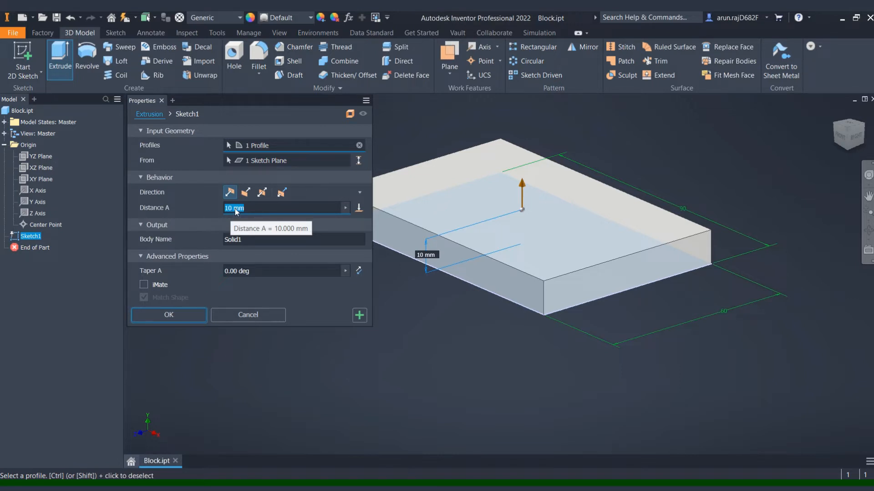
text(Thickness)
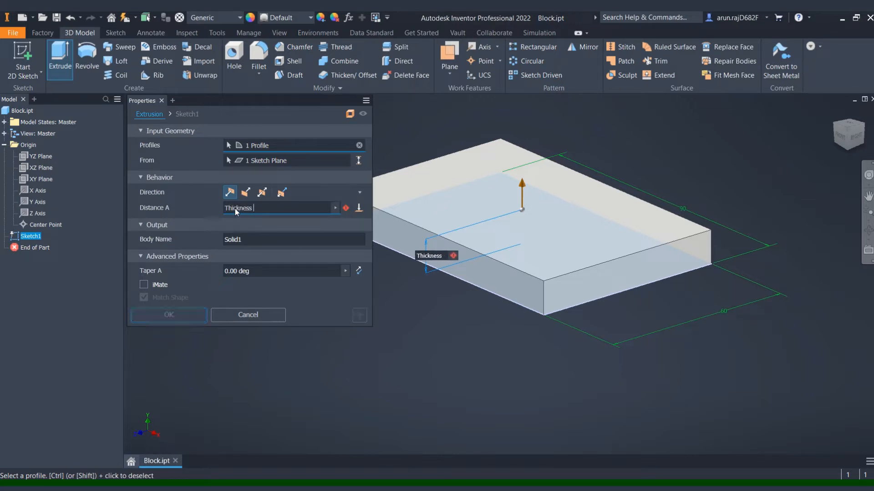
text( = 10)
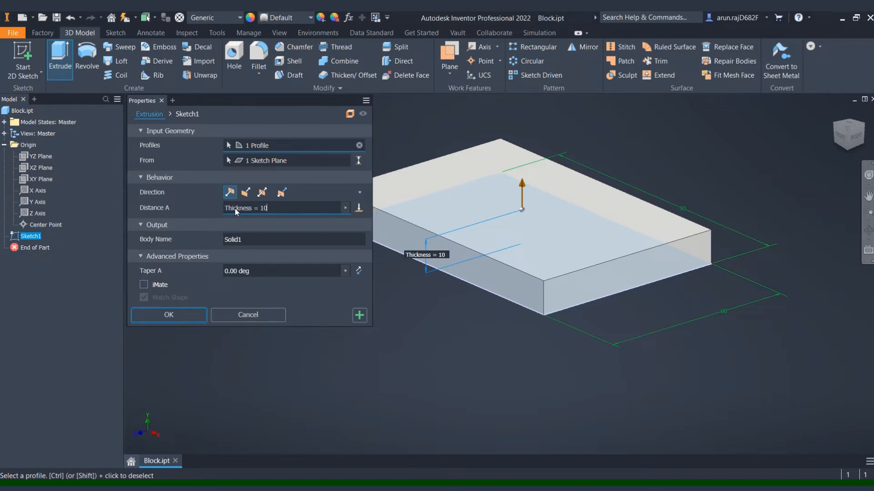
key(Return)
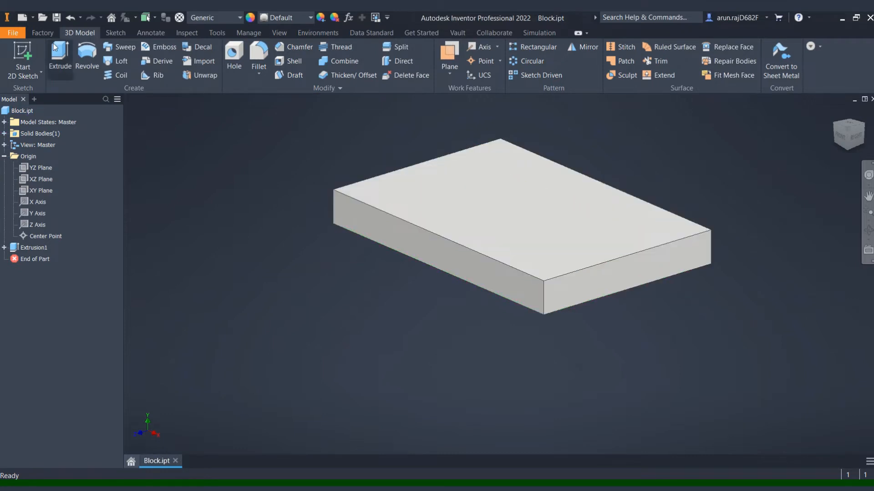
Start a 2D sketch on the block's long back side face
click(19, 57)
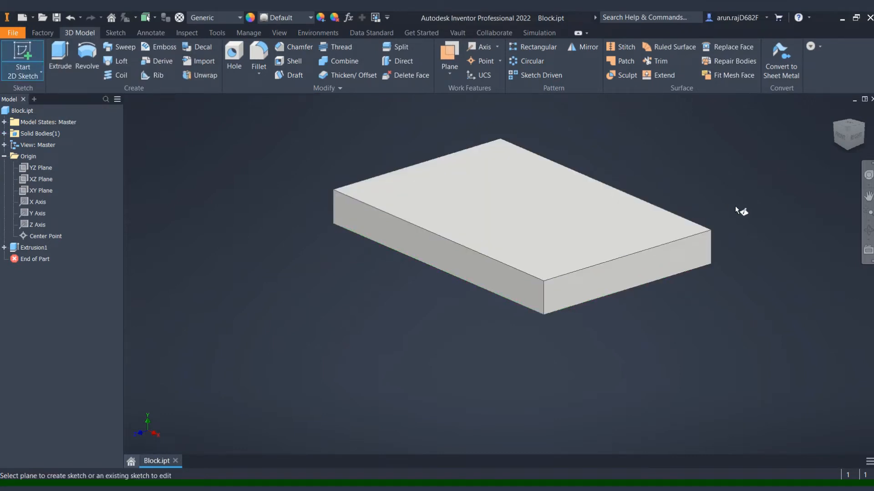
shift+middle_drag(735, 206, 677, 205)
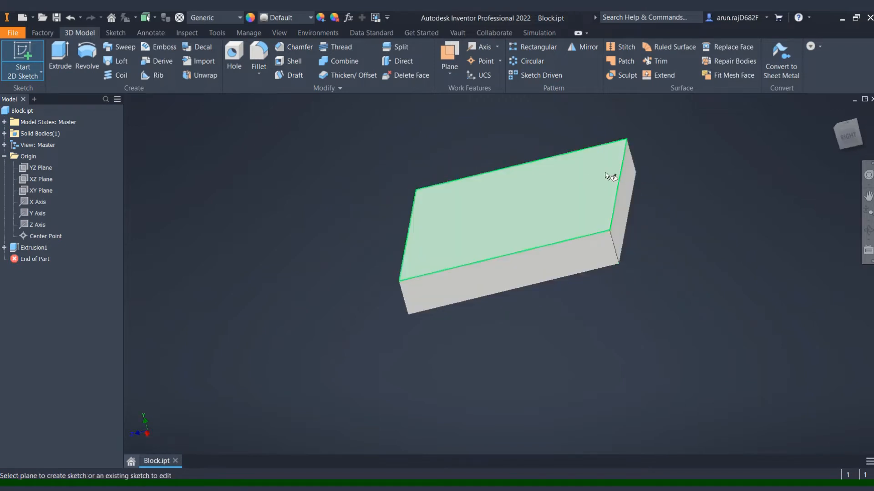
click(630, 198)
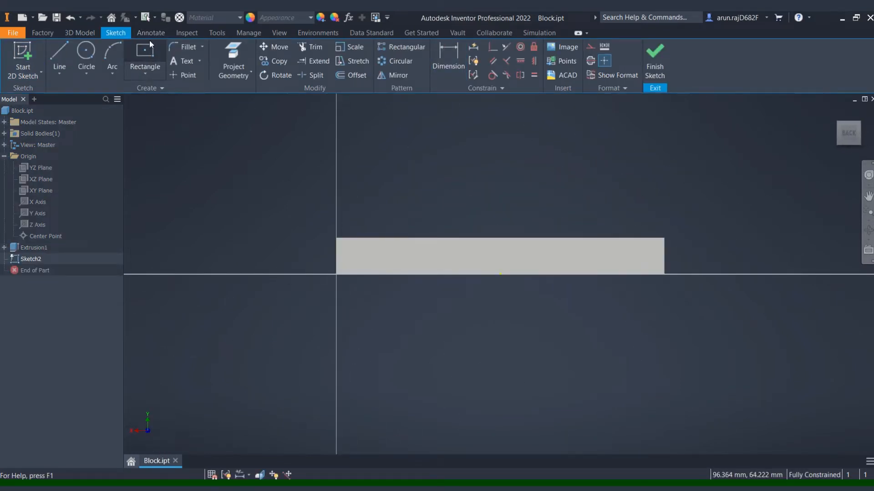
click(147, 73)
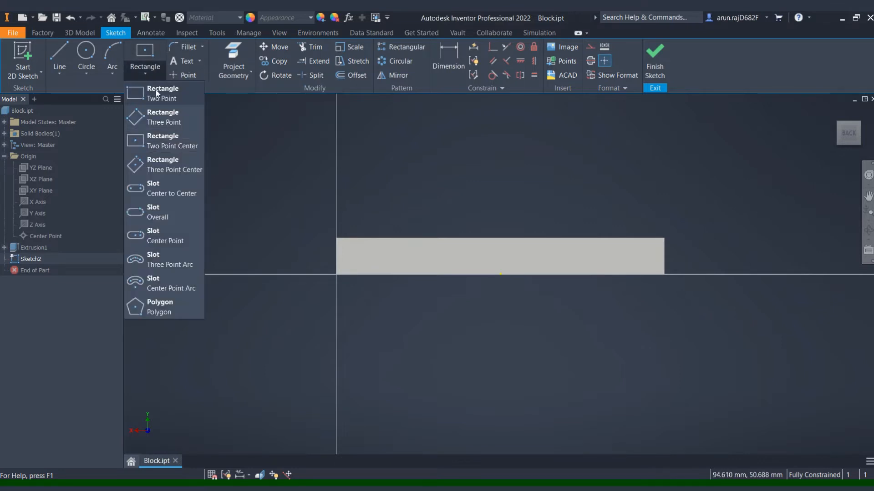
click(156, 89)
click(336, 274)
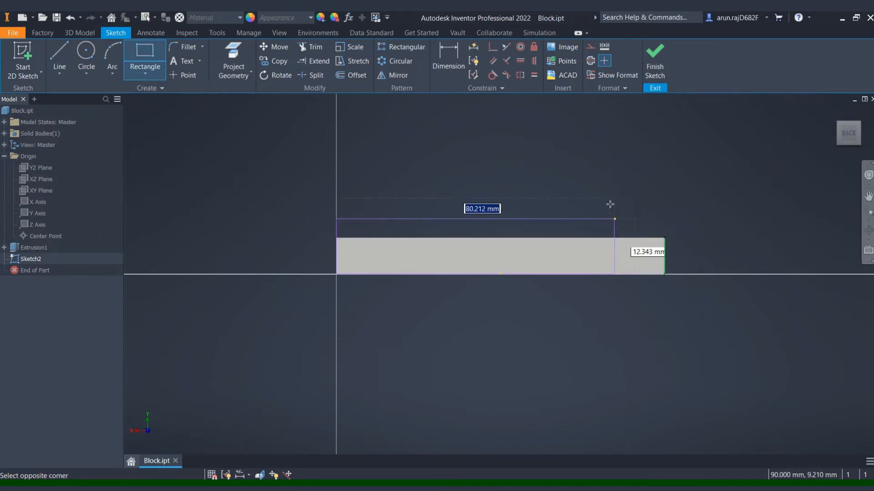
key(Escape)
Project the outline of the block's back face into the sketch as construction geometry
click(229, 73)
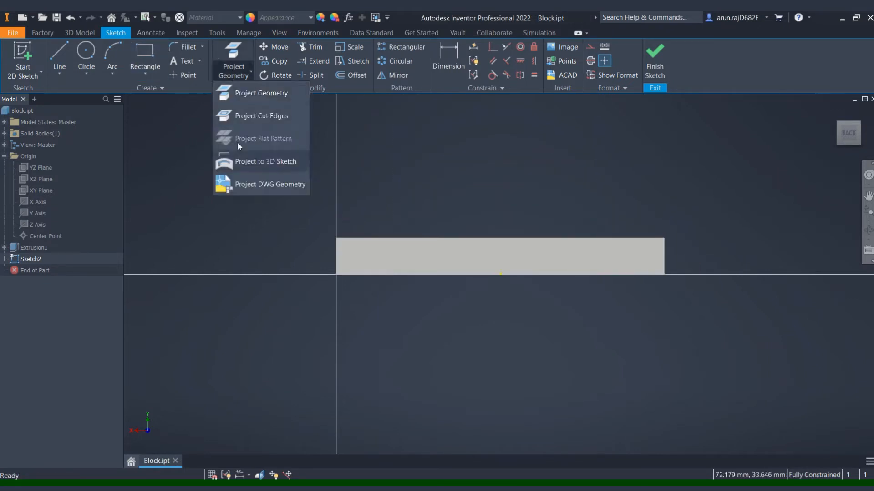
click(269, 93)
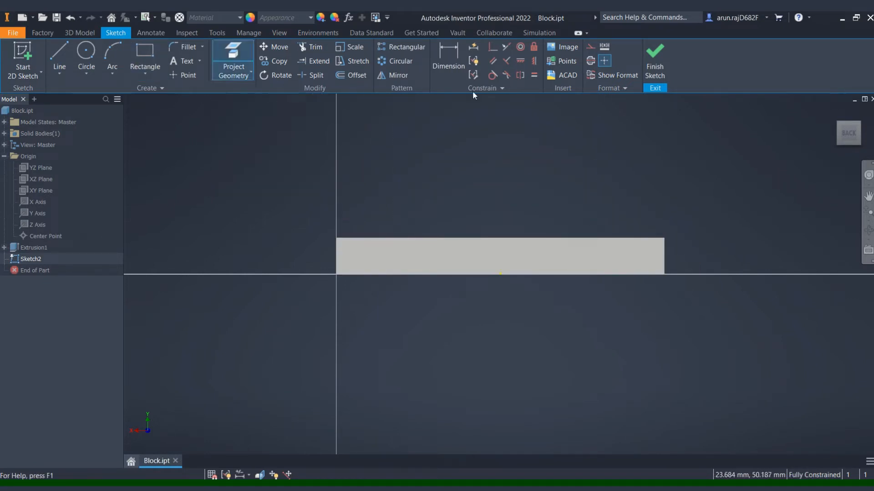
click(590, 47)
click(523, 269)
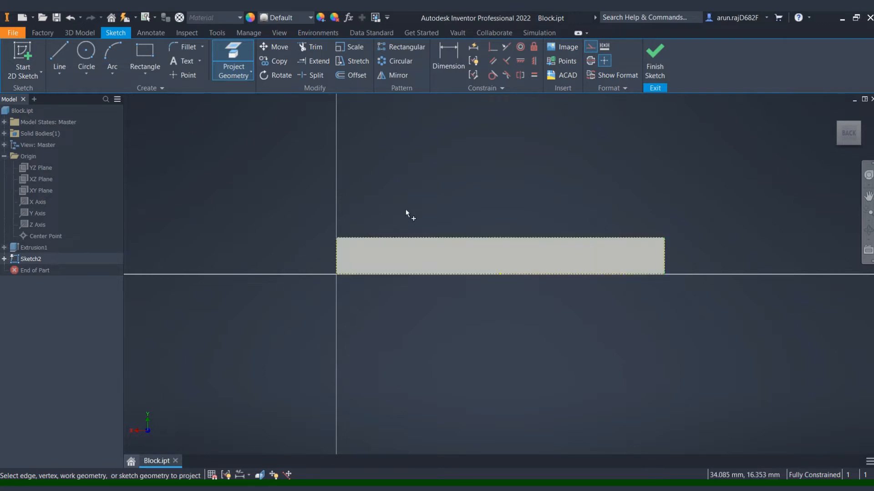
Sketch a two-point rectangle about 90 mm wide and 37 mm high, starting at the lower corner of the projected face on the sketch origin
click(145, 54)
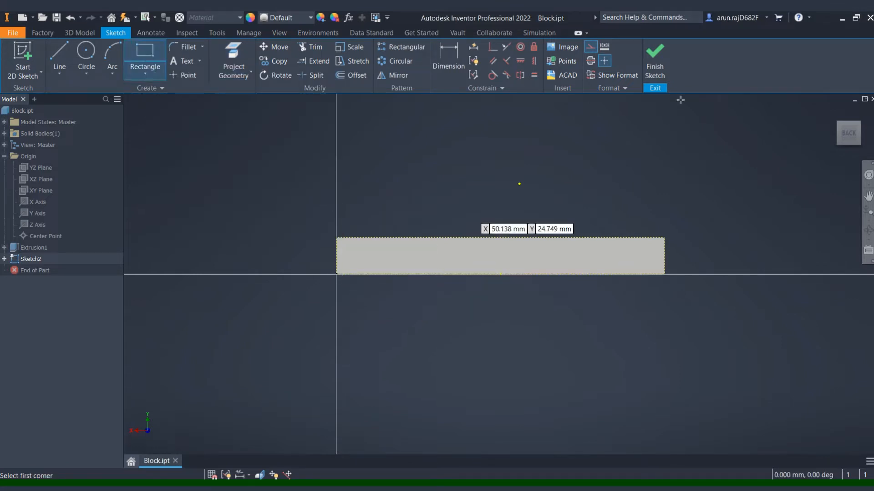
click(336, 274)
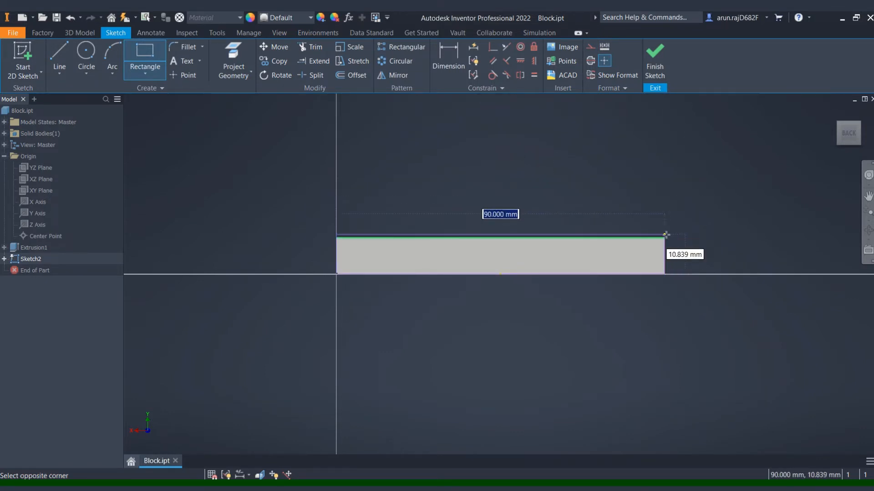
key(Escape)
click(661, 141)
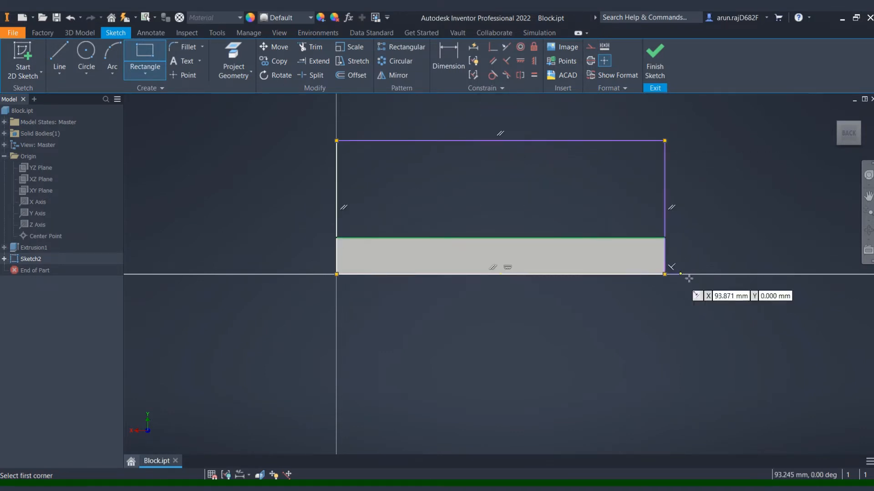
click(338, 275)
key(Escape)
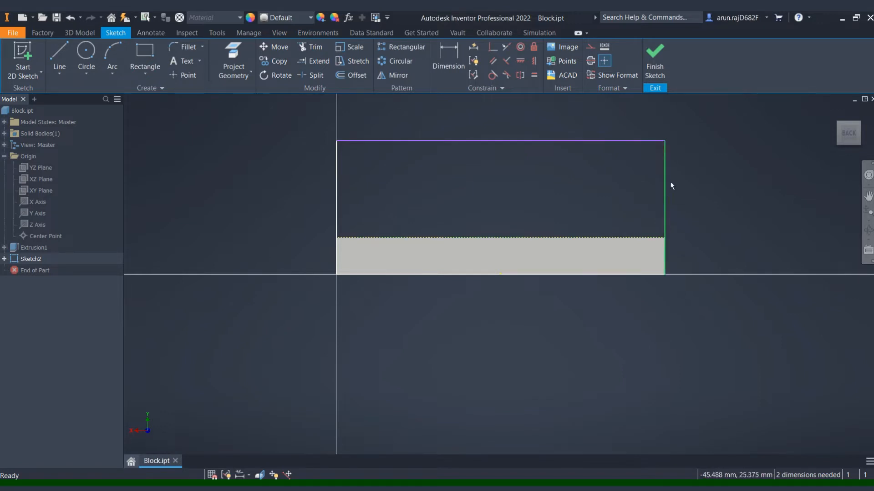
Stretch the rectangle's free side edge past the block and try a coincident constraint between that edge and the block's lower corner
drag(665, 185, 711, 191)
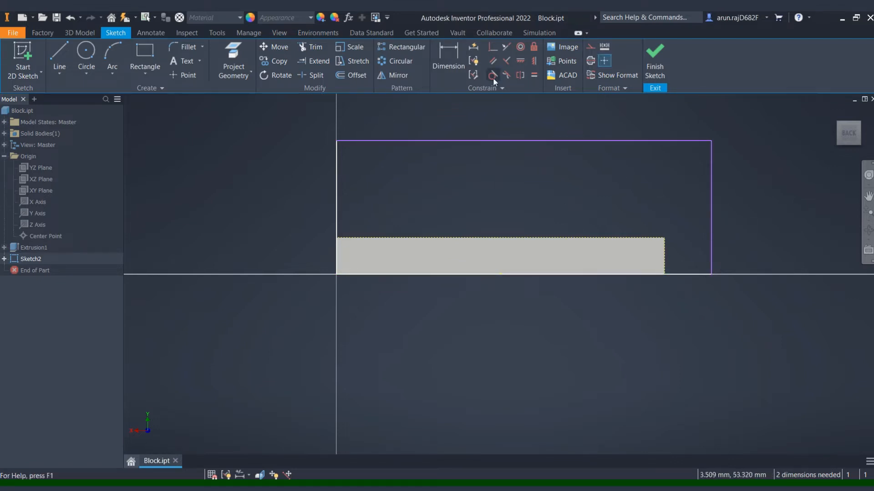
click(491, 48)
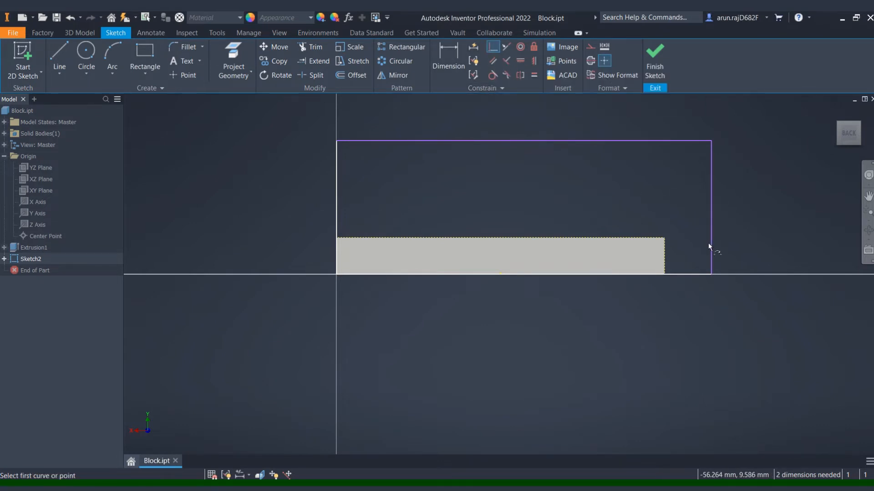
click(711, 254)
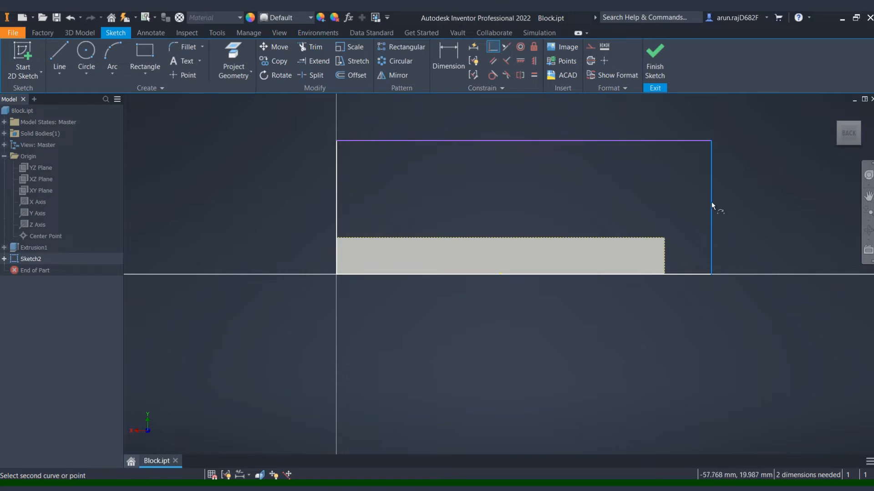
click(665, 275)
right_click(682, 176)
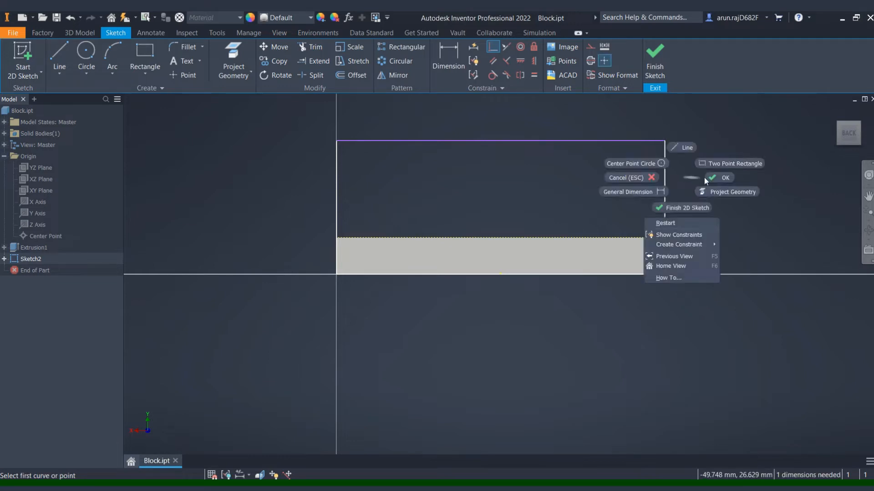
click(719, 178)
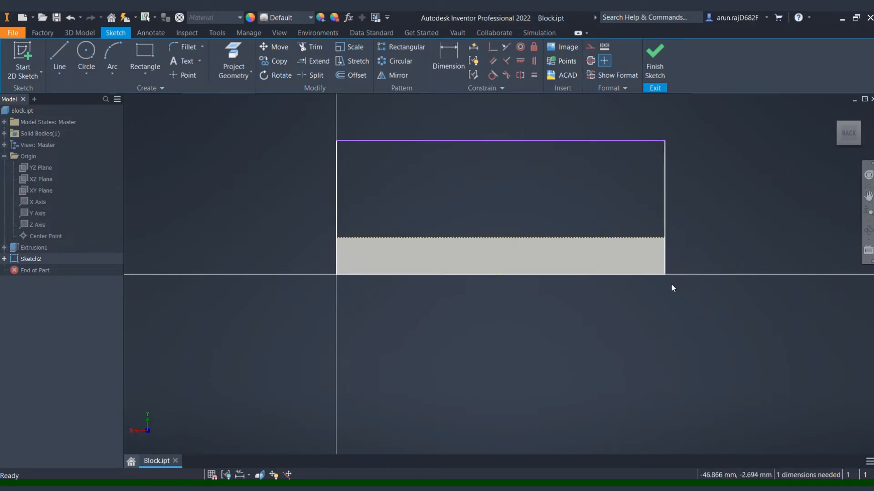
key(ctrl+z)
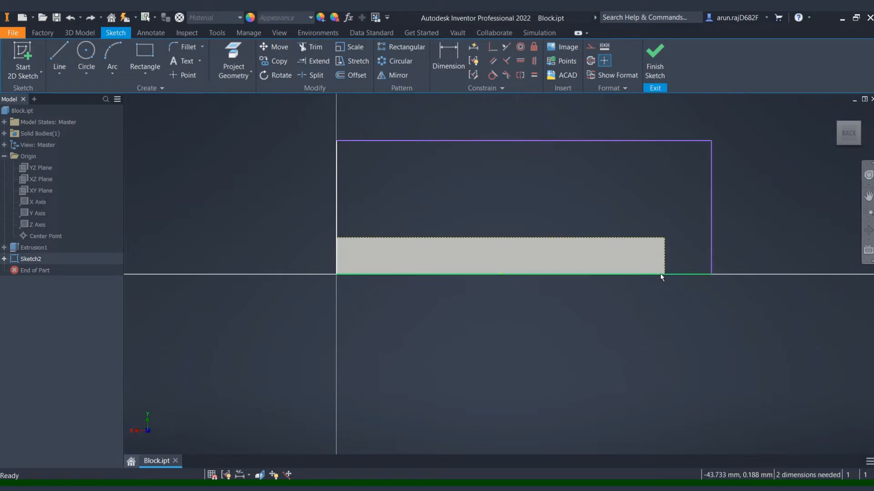
Make the rectangle's free side edge collinear with the block's projected side edge
click(503, 49)
click(711, 209)
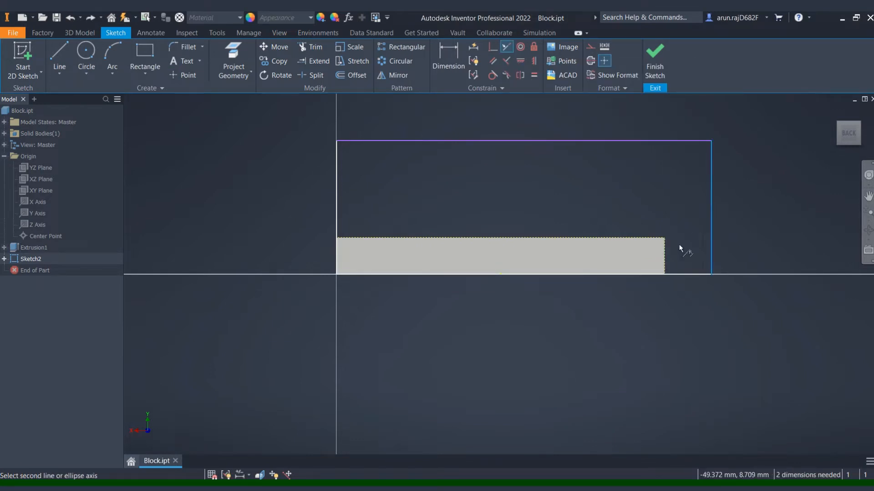
click(664, 253)
right_click(628, 201)
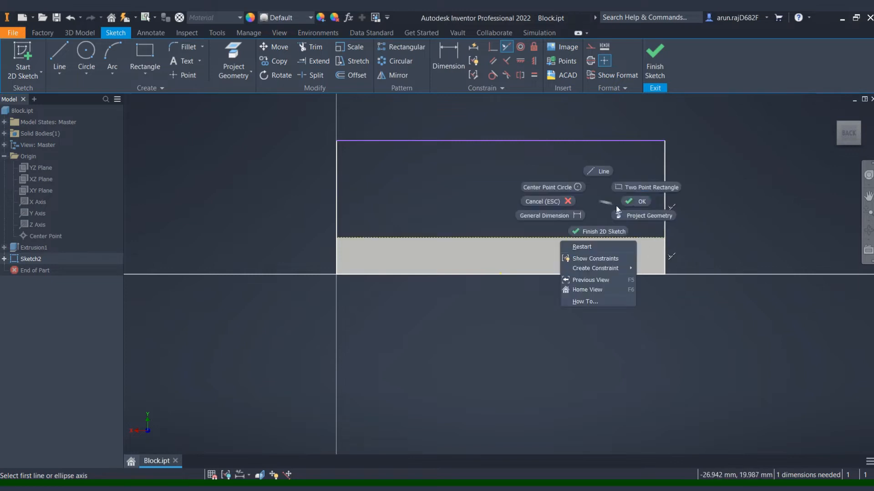
key(Escape)
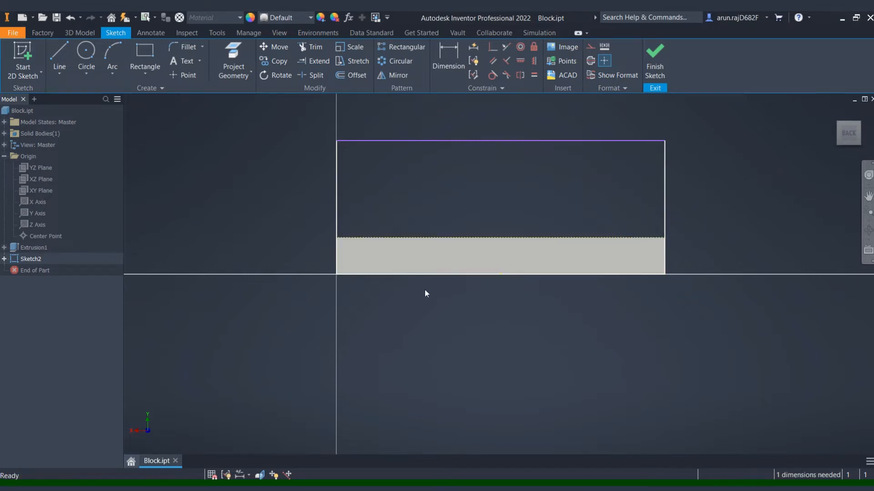
Dimension the rectangle's height to 70 mm and finish the sketch
click(445, 53)
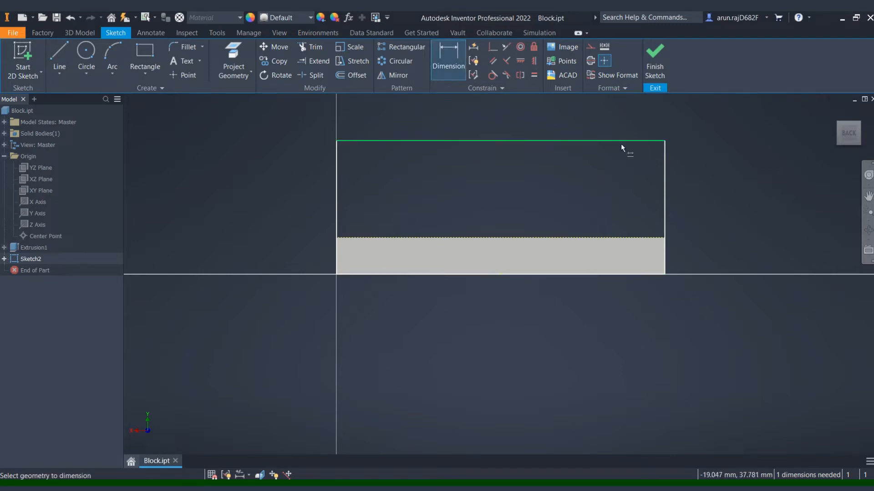
click(664, 168)
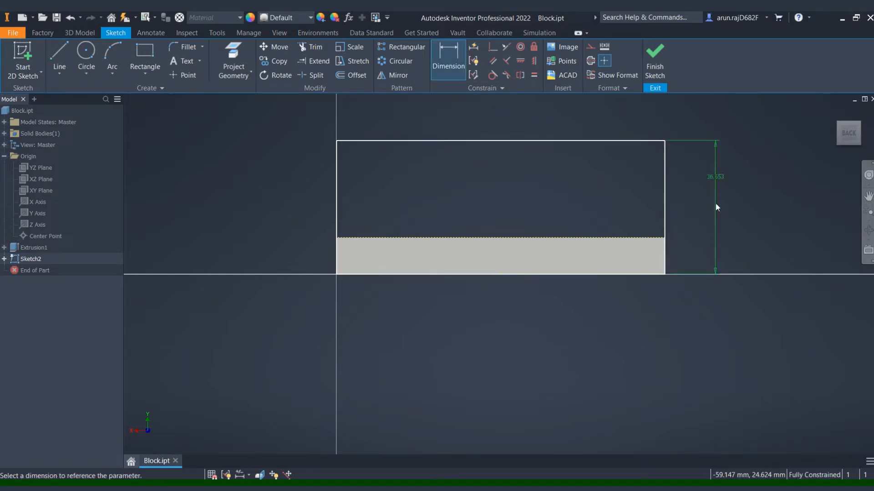
click(715, 204)
text(50)
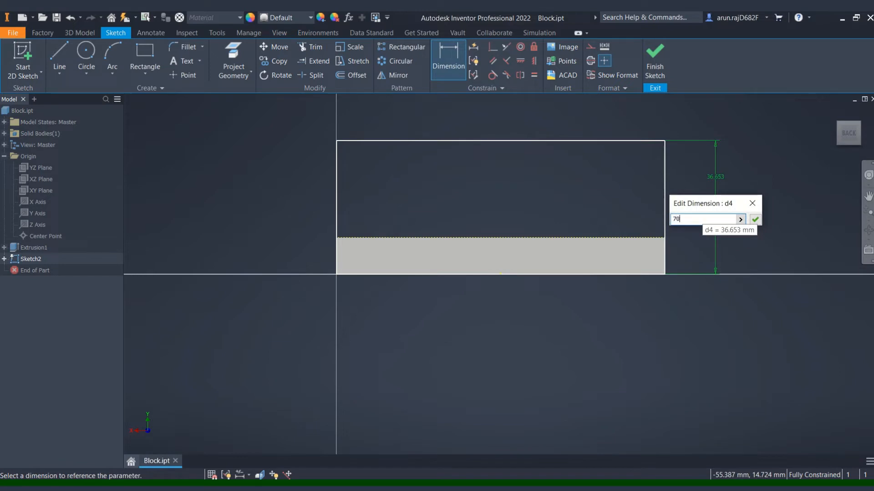
key(Return)
scroll(624, 277, up, 5)
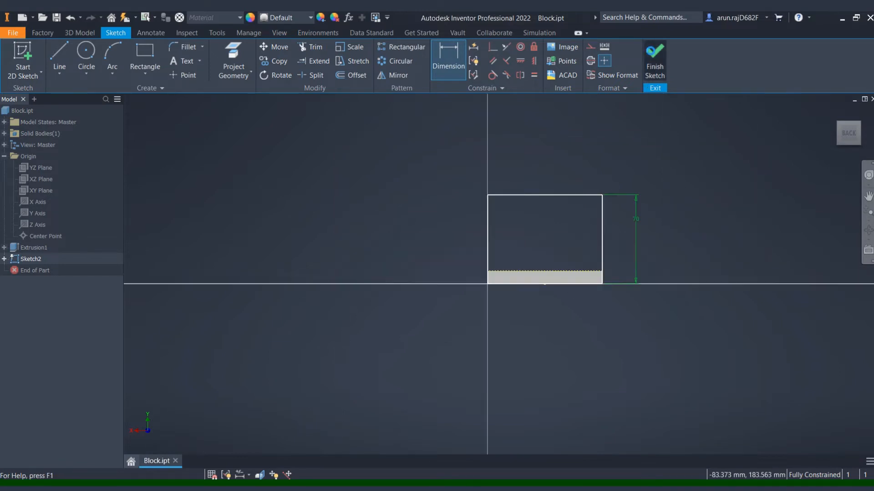
click(654, 59)
Extrude the upright rectangle's profile with the direction flipped so it runs over the base block
scroll(552, 307, up, 3)
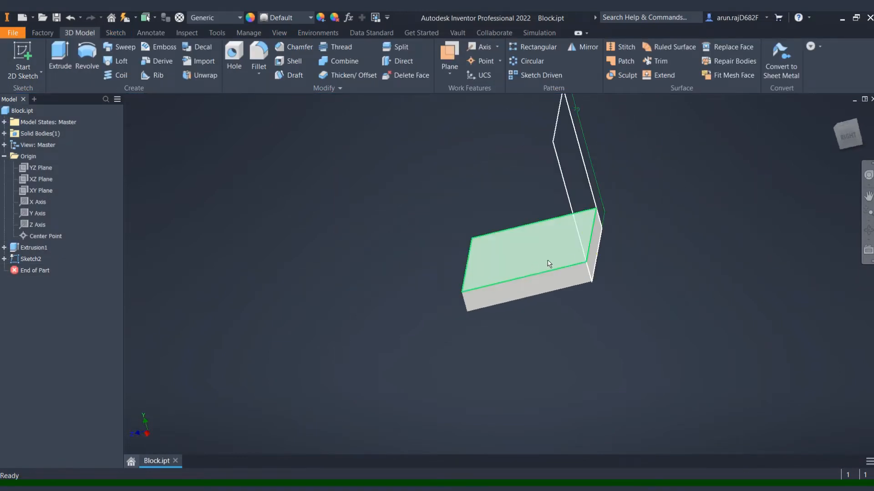
mouse_move(546, 260)
shift+middle_down()
mouse_move(632, 249)
mouse_move(548, 269)
mouse_move(558, 248)
shift+middle_up()
click(60, 56)
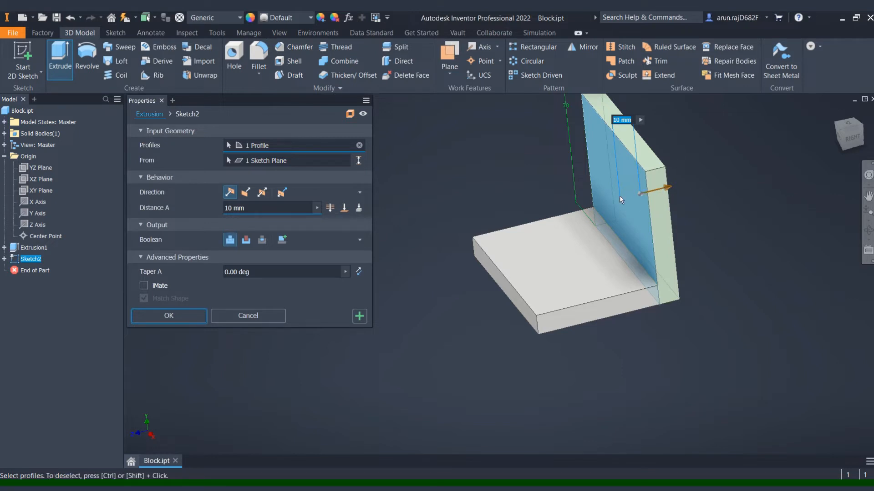
click(245, 193)
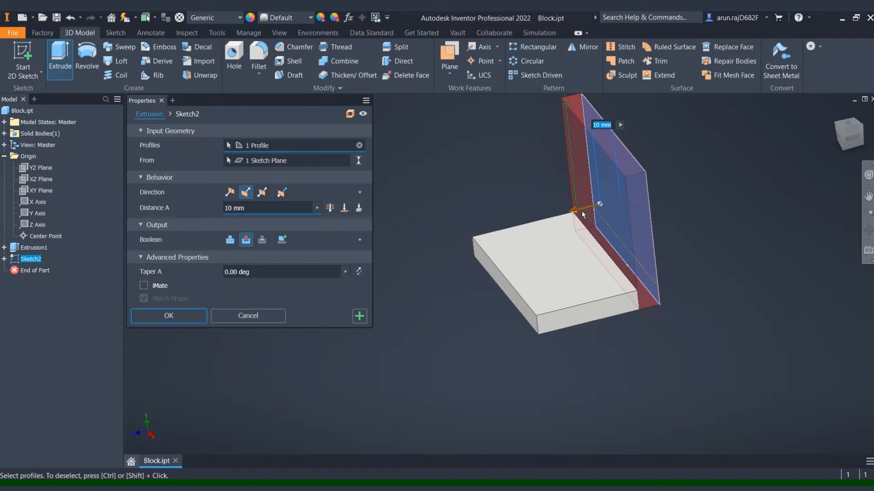
shift+middle_drag(658, 312, 640, 301)
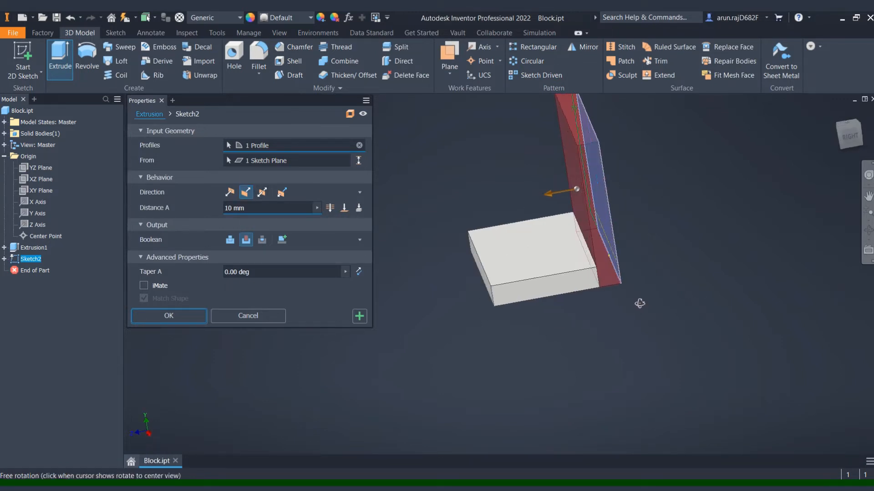
scroll(597, 255, up, 2)
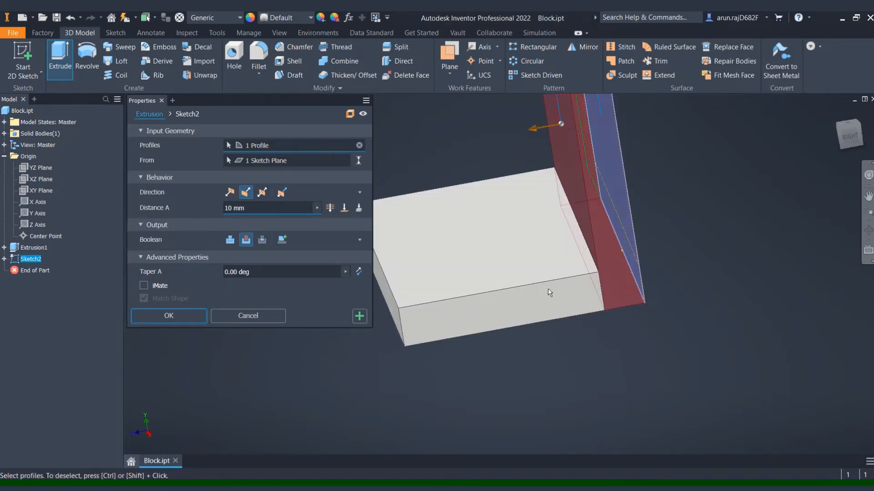
scroll(611, 305, up, 3)
scroll(610, 305, down, 2)
scroll(646, 328, down, 2)
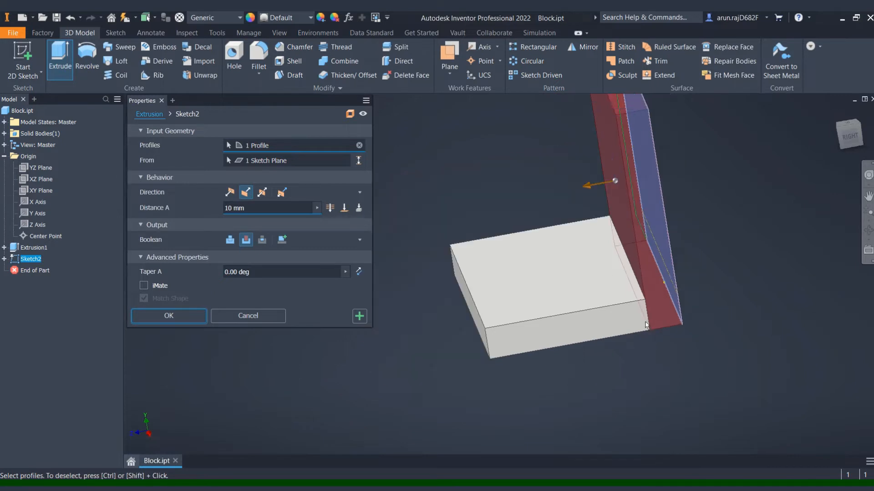
shift+middle_drag(647, 330, 668, 345)
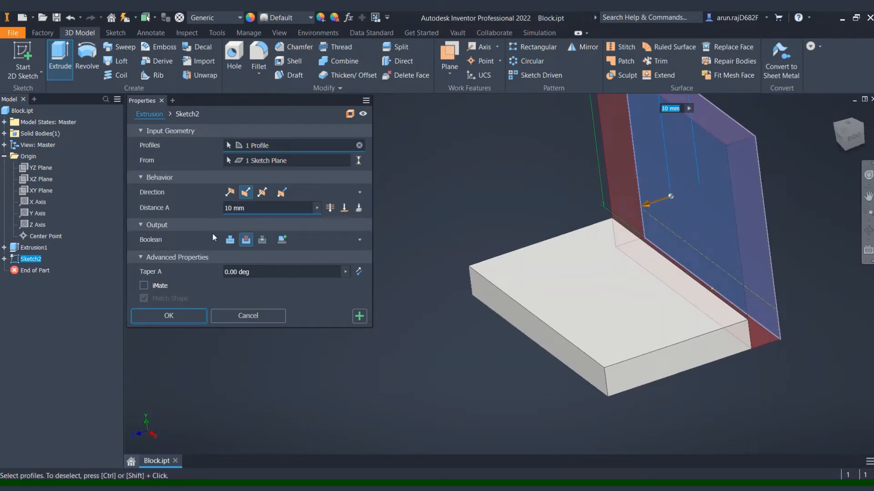
Compare the Join and Cut operations for the upright extrusion and settle on Join
click(231, 240)
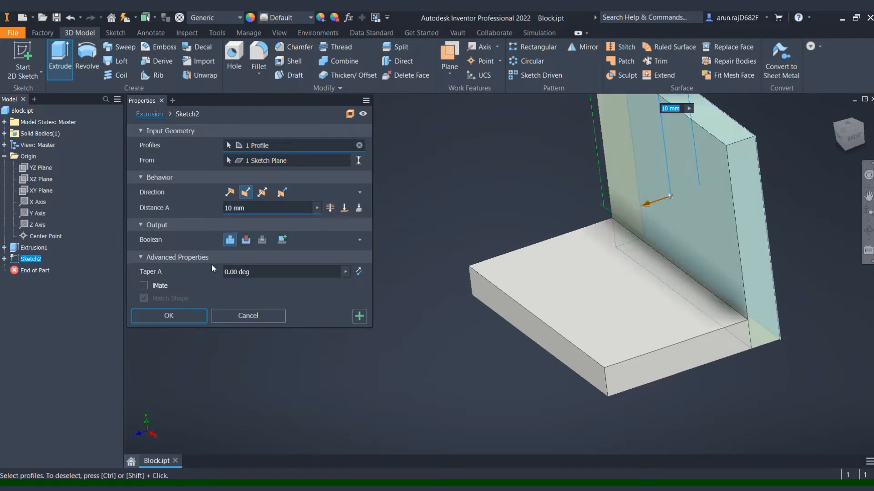
click(245, 240)
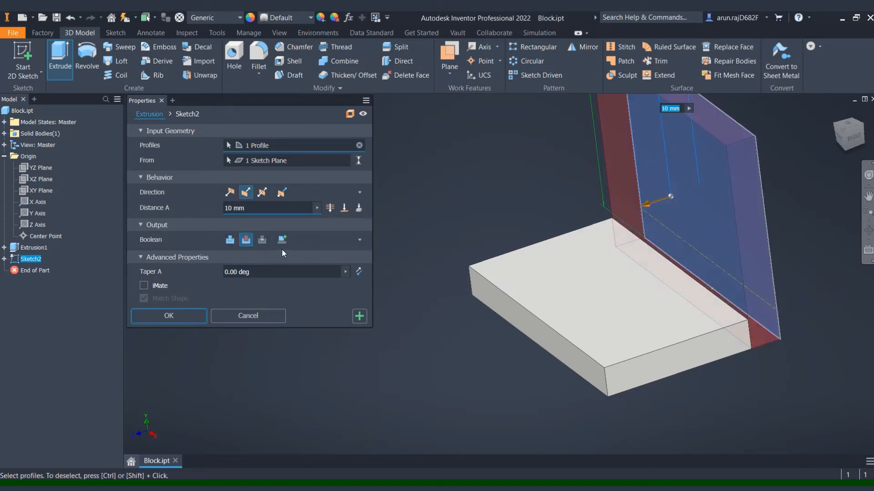
click(230, 239)
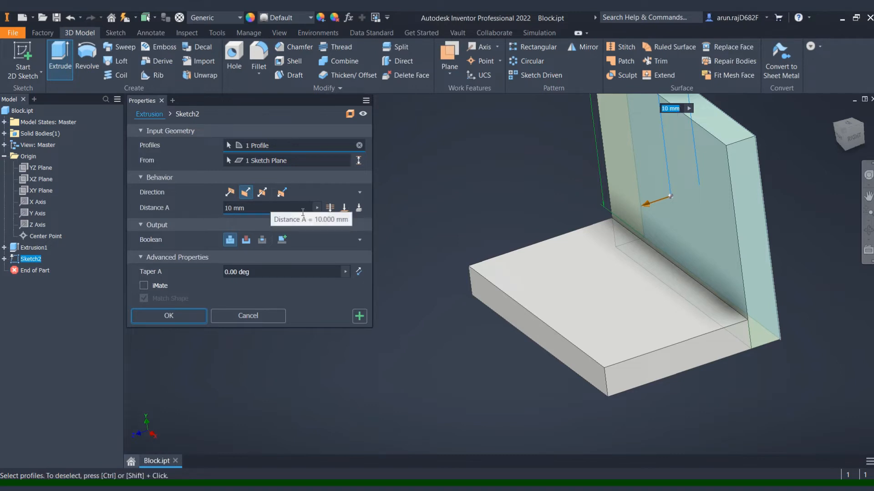
Set the extrusion distance to the Thickness parameter and create the upright plate
click(318, 207)
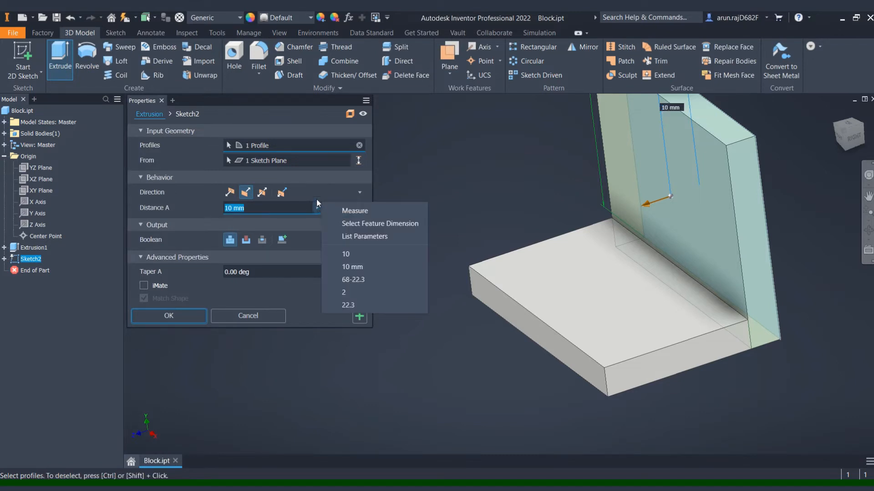
key(Escape)
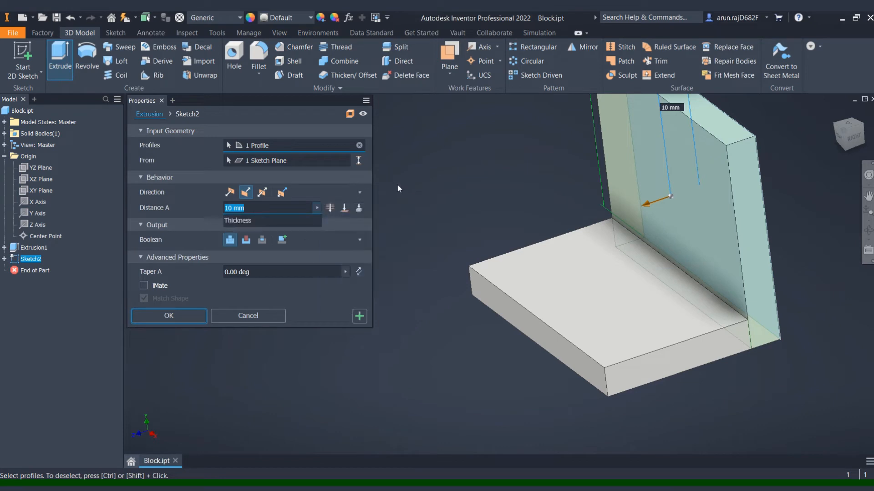
click(318, 207)
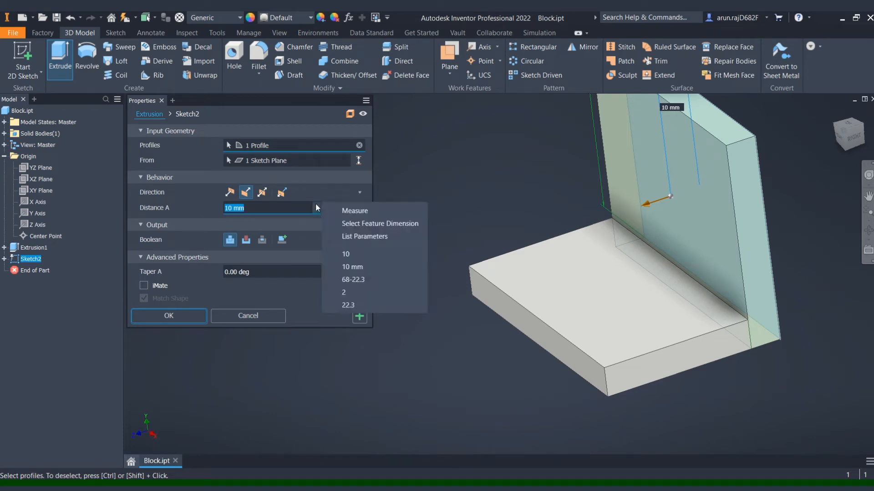
click(361, 239)
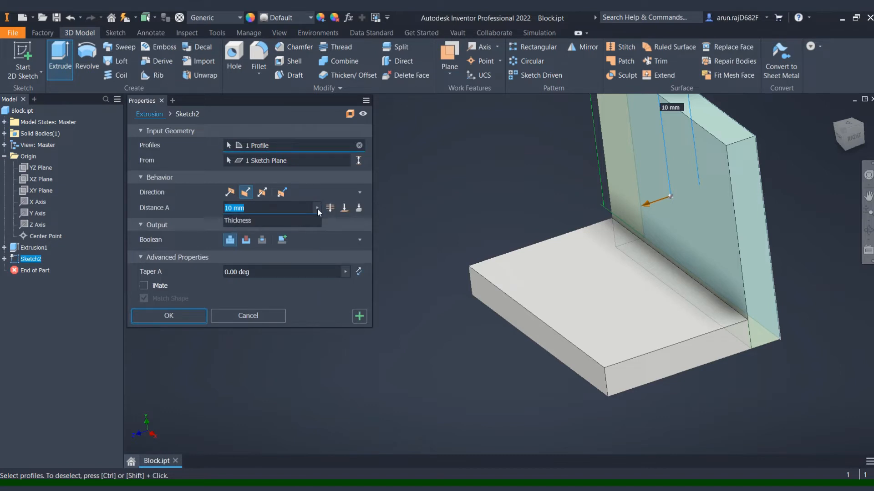
click(318, 208)
click(362, 238)
click(242, 222)
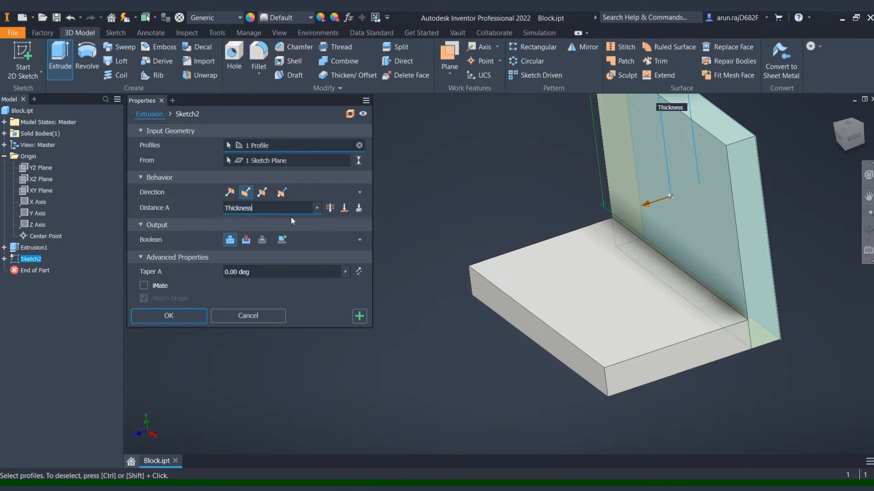
click(185, 316)
scroll(377, 302, down, 3)
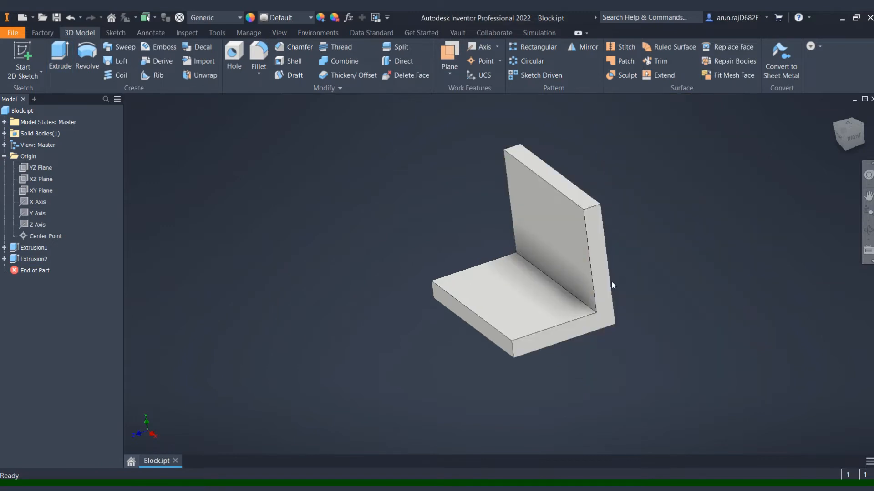
Open the part's parameters and set the Thickness parameter to 15 mm
mouse_move(611, 281)
shift+middle_down()
mouse_move(635, 288)
mouse_move(610, 295)
shift+middle_up()
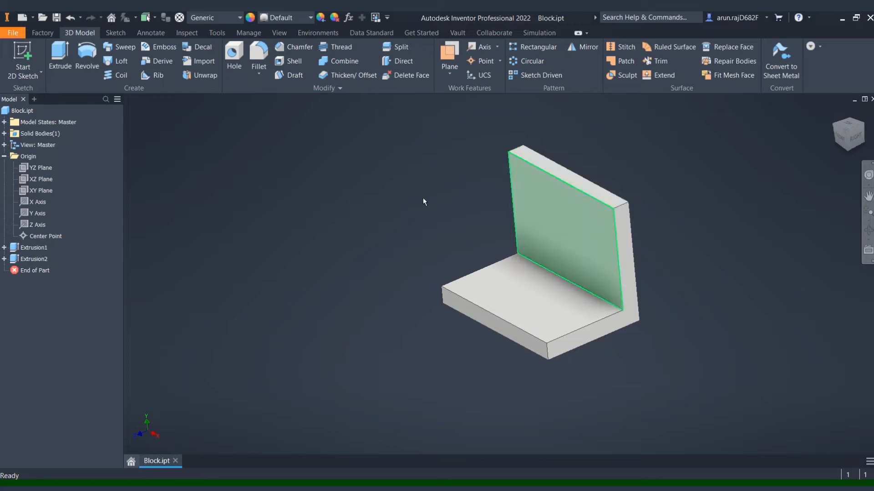
shift+middle_drag(643, 232, 633, 204)
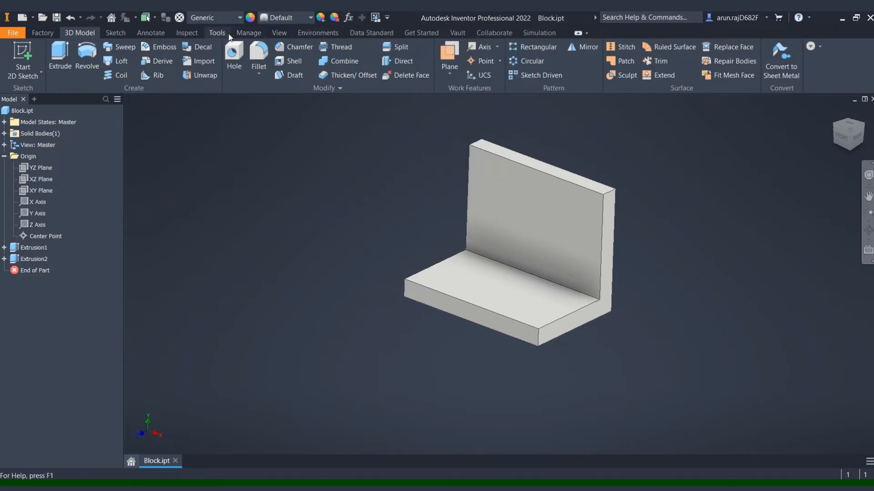
click(248, 33)
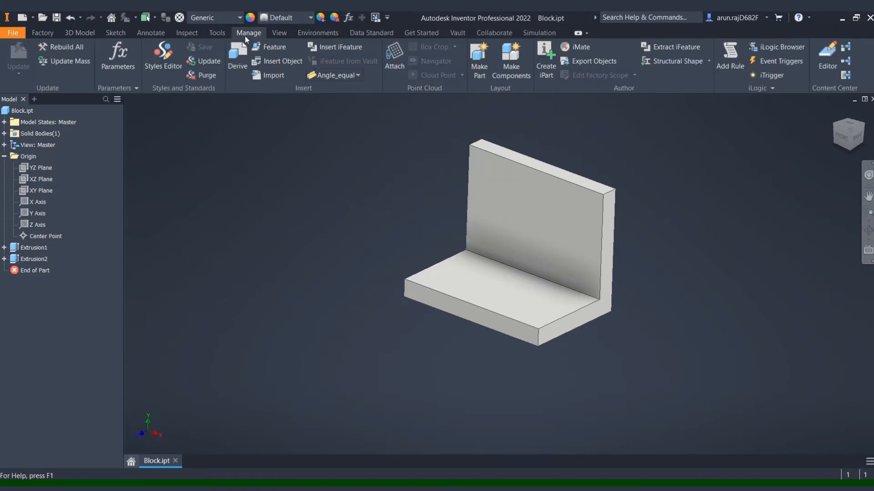
click(119, 56)
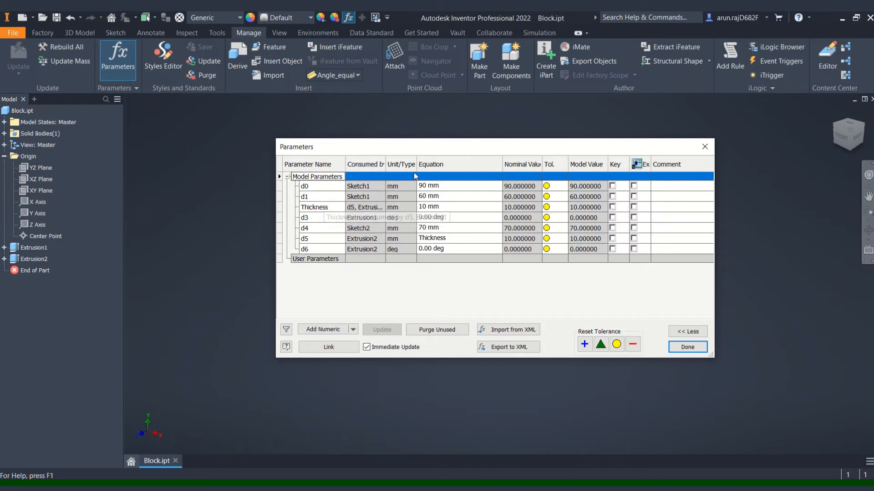
drag(511, 152, 250, 136)
click(180, 193)
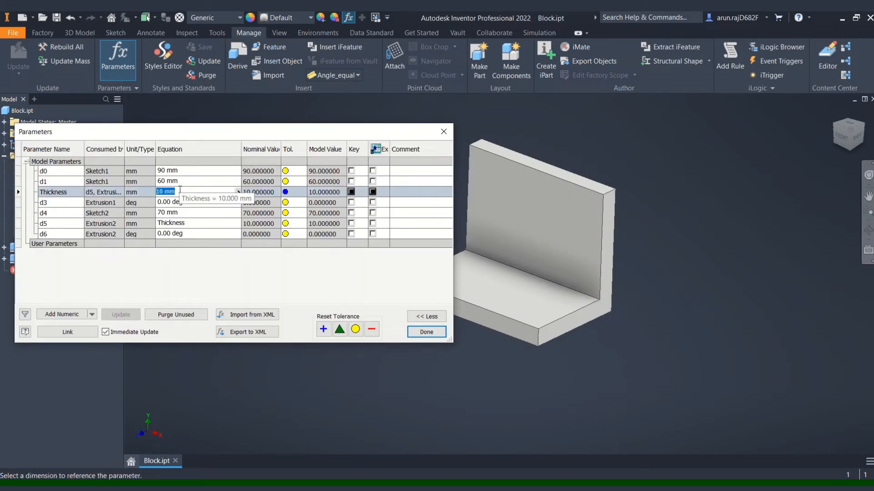
text(15)
key(Return)
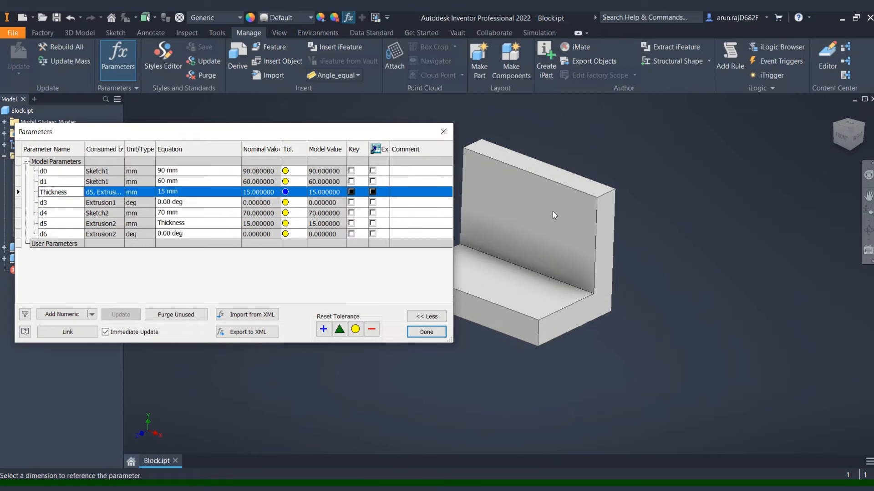
Set the Thickness parameter to 10 mm and close the parameters
click(207, 188)
text(1)
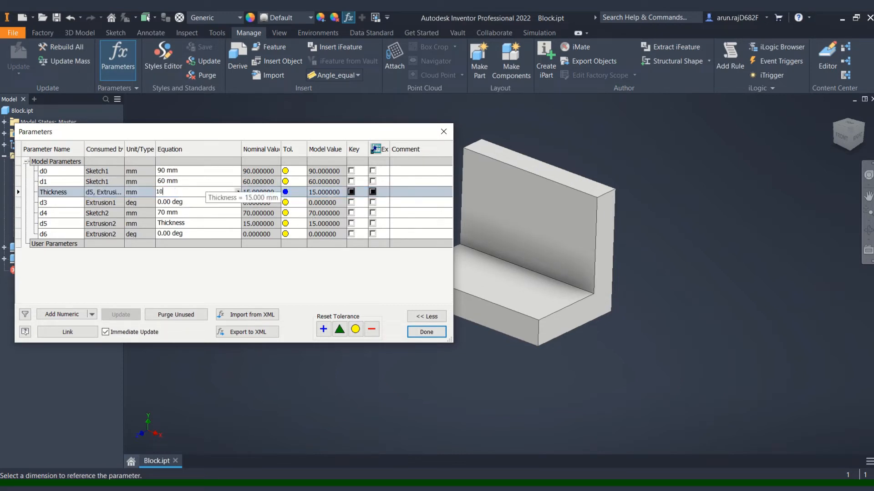
text(0)
key(Return)
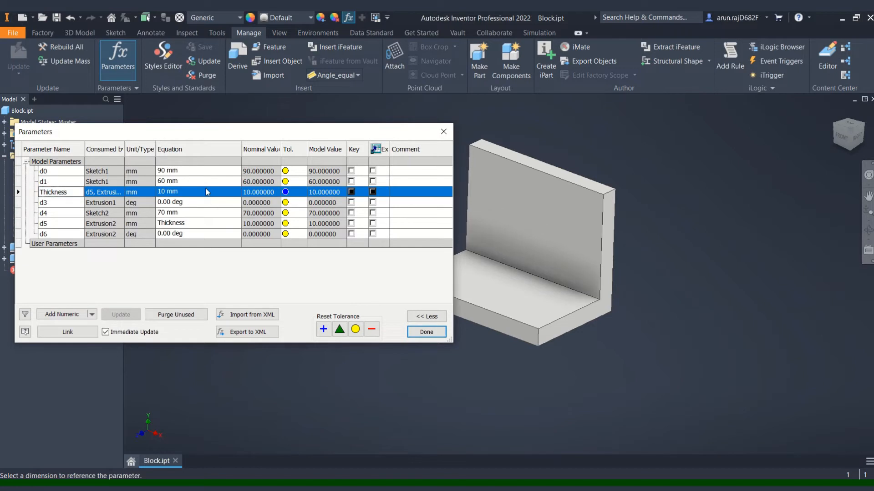
click(427, 332)
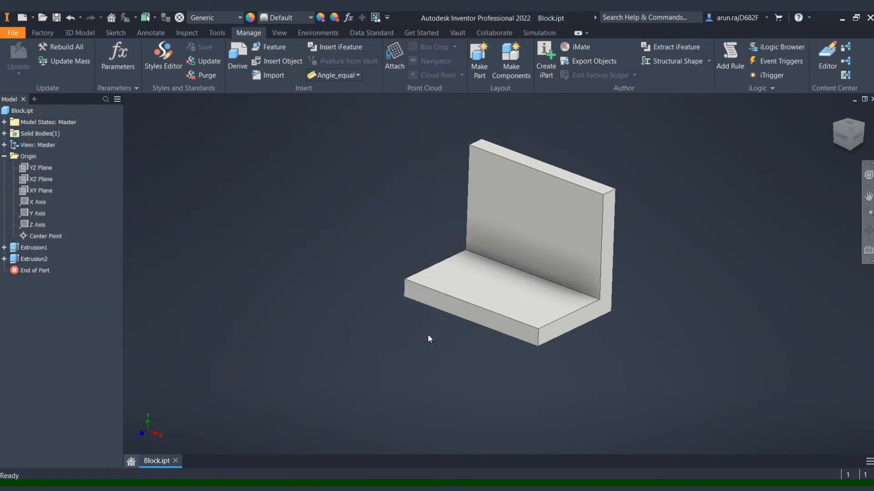
Start a new 2D sketch on the part's L-shaped left side face
click(85, 34)
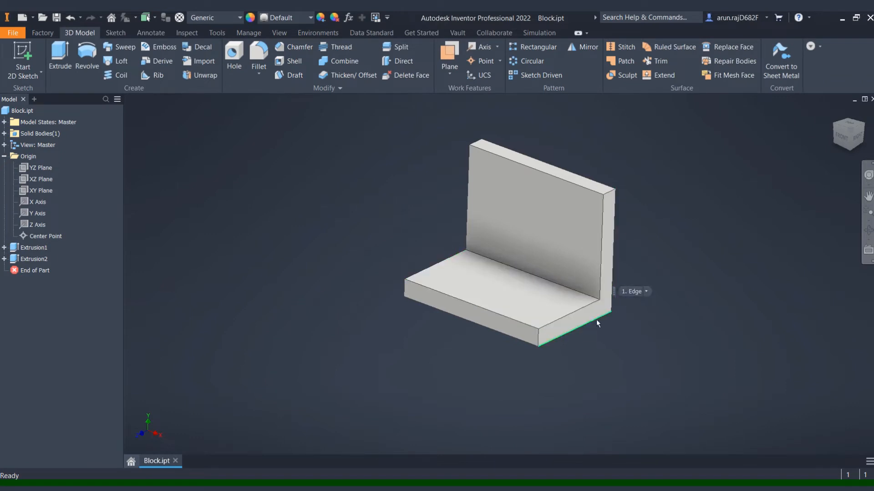
mouse_move(589, 359)
shift+middle_down()
mouse_move(641, 353)
mouse_move(602, 357)
shift+middle_up()
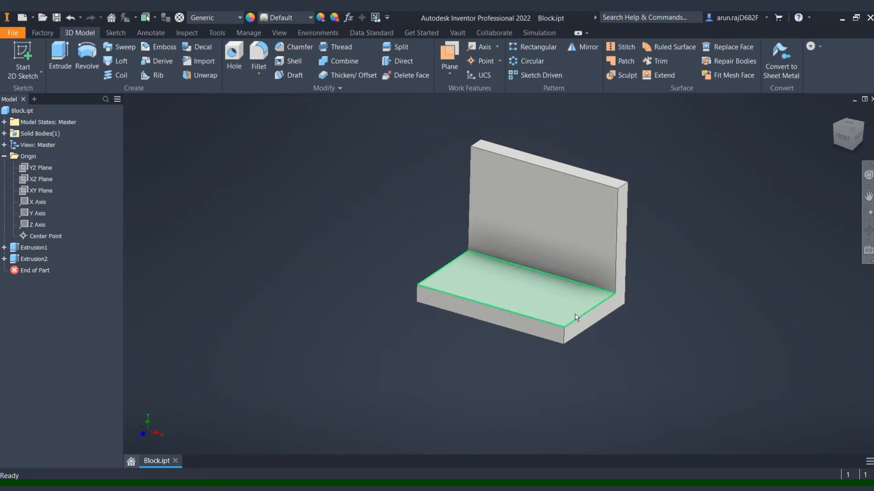
shift+middle_drag(364, 240, 500, 167)
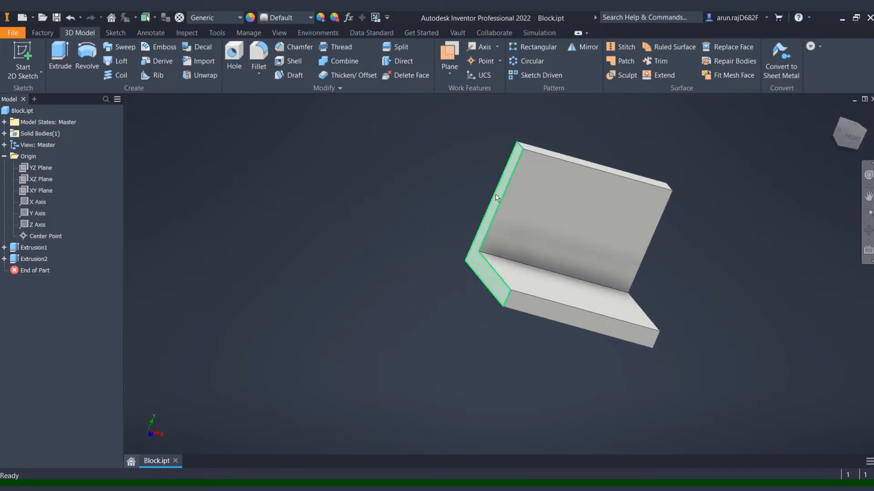
shift+middle_drag(477, 211, 408, 208)
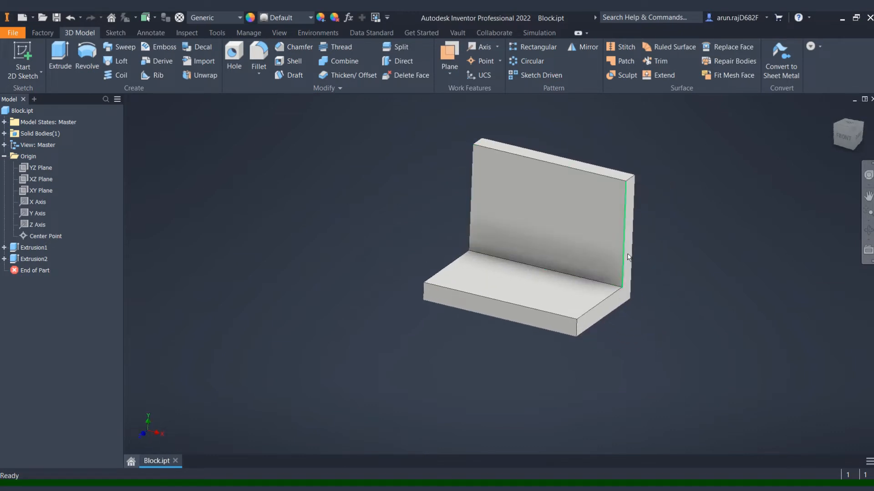
shift+middle_drag(633, 294, 506, 261)
scroll(506, 262, down, 5)
scroll(506, 262, up, 5)
shift+middle_drag(446, 289, 419, 255)
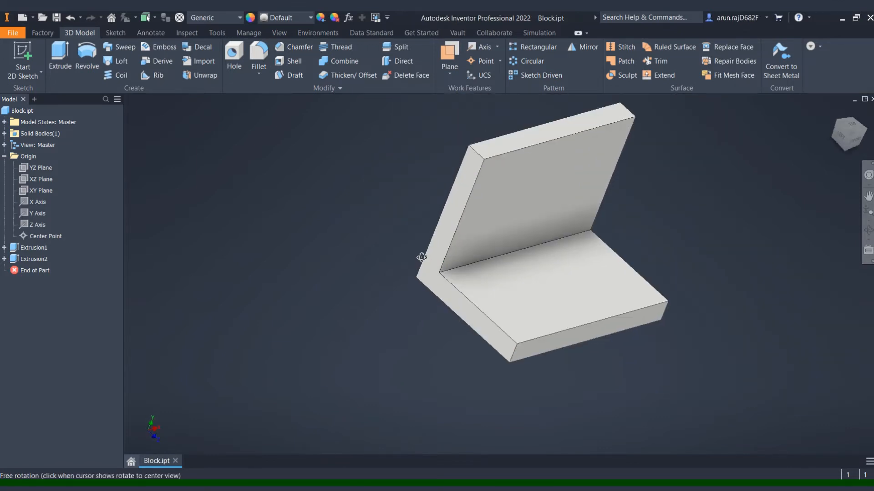
click(25, 57)
click(441, 244)
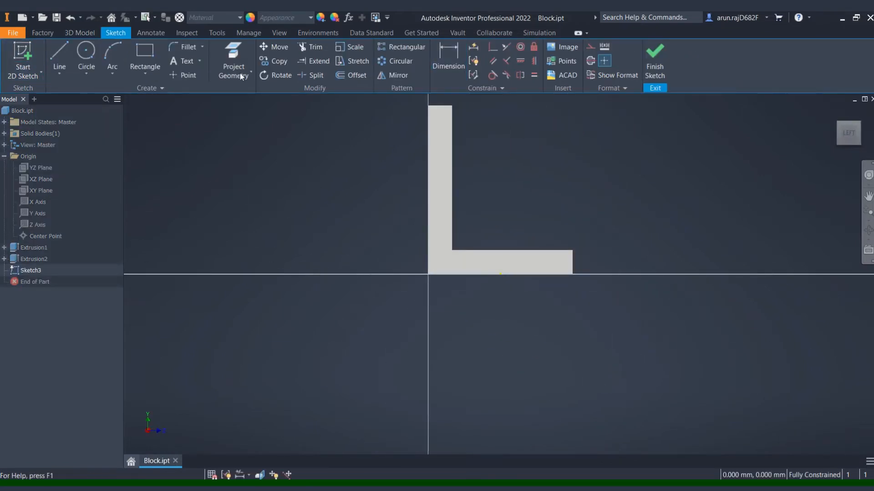
Project the upright plate's inner edge and the base's upper edge into the sketch as construction lines
click(227, 48)
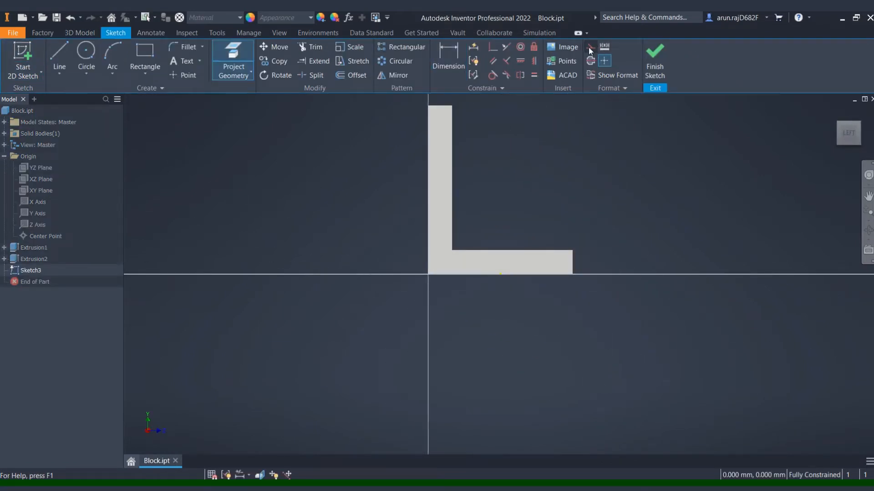
click(452, 178)
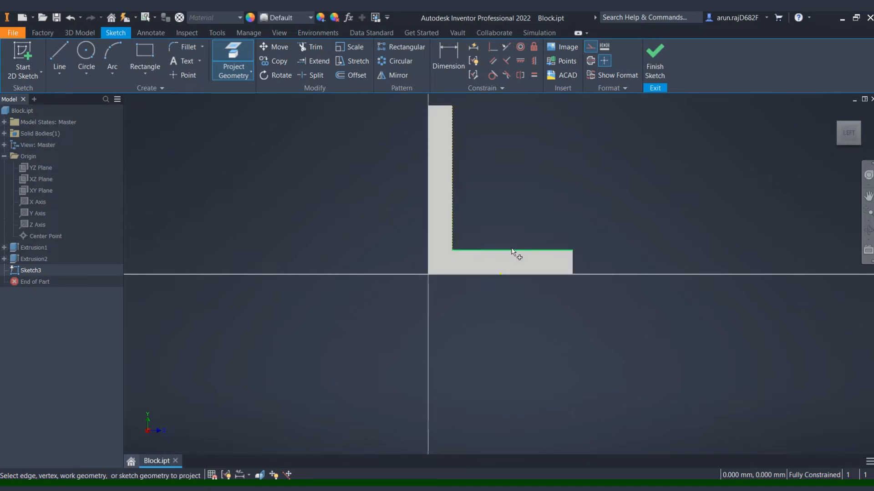
right_click(608, 176)
click(647, 174)
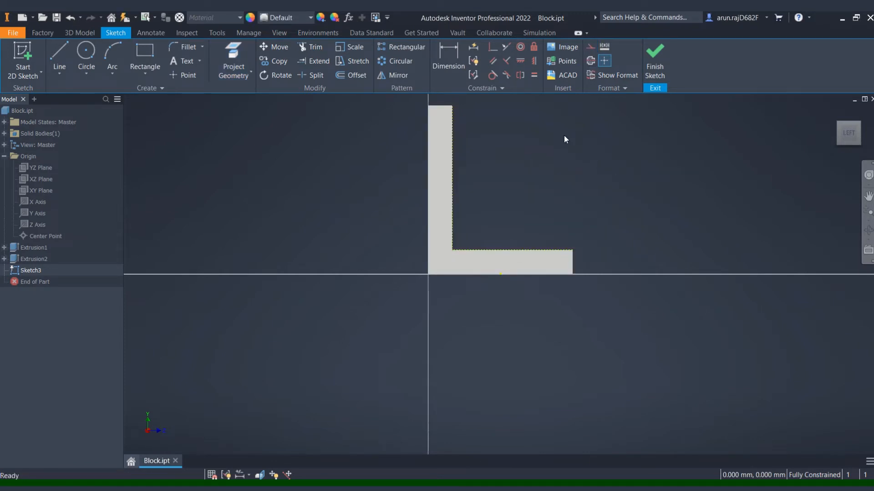
Draw a diagonal line from the upright's inner edge, about 10 mm below its top, to the base's upper edge, about 9 mm from its end
click(59, 57)
click(452, 130)
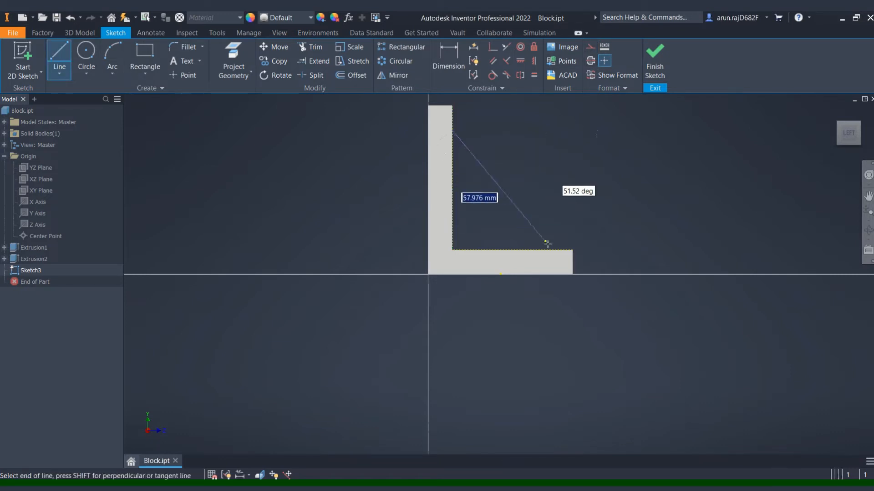
click(552, 250)
right_click(599, 183)
click(630, 183)
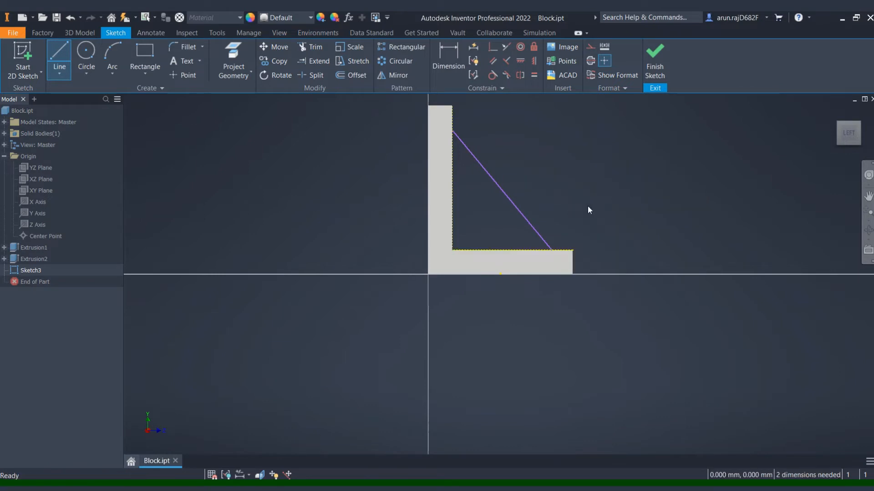
Dimension the horizontal distance between the diagonal line's lower endpoint and the outer end of the base
scroll(560, 197, down, 3)
mouse_move(525, 232)
middle_down()
mouse_move(513, 289)
mouse_move(511, 263)
middle_up()
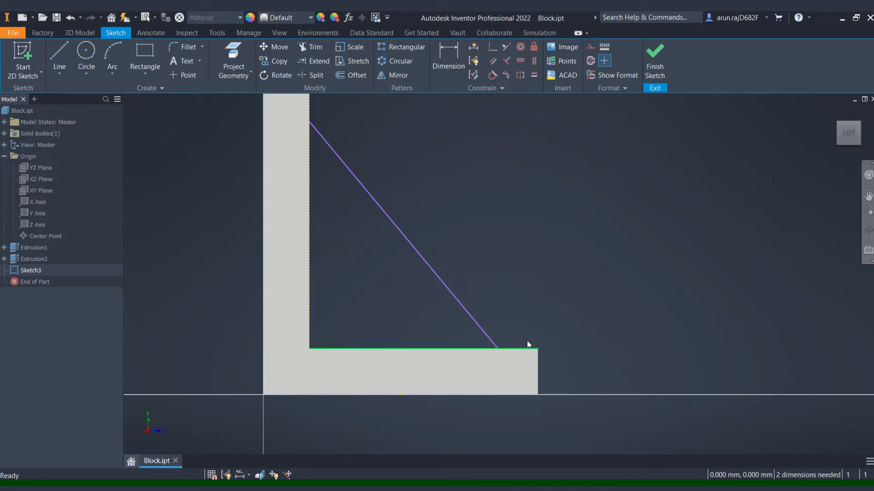
click(449, 59)
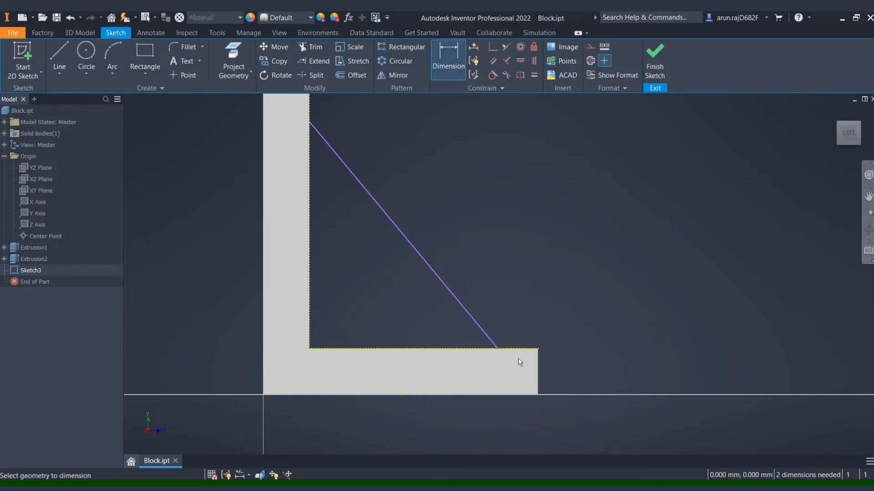
click(497, 349)
click(538, 348)
click(522, 324)
click(555, 353)
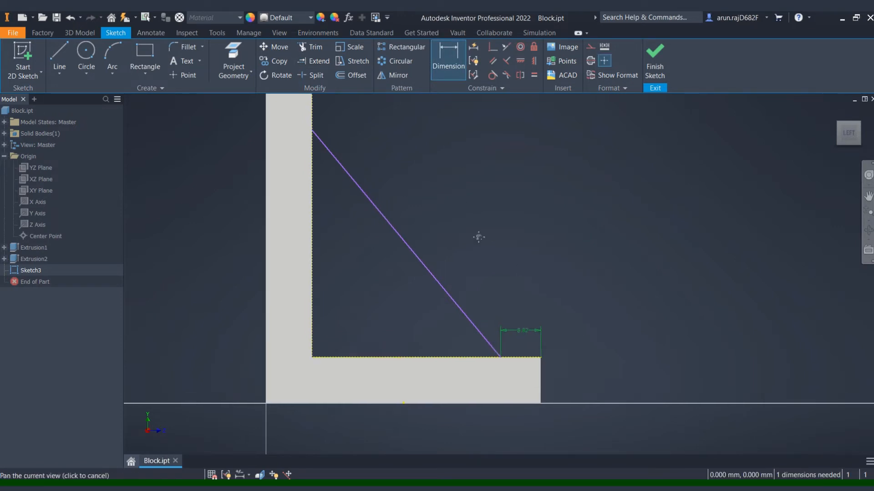
Dimension the diagonal line's upper endpoint from the upright's top corner and set it equal to the lower offset dimension d7
middle_drag(317, 116, 384, 242)
click(376, 250)
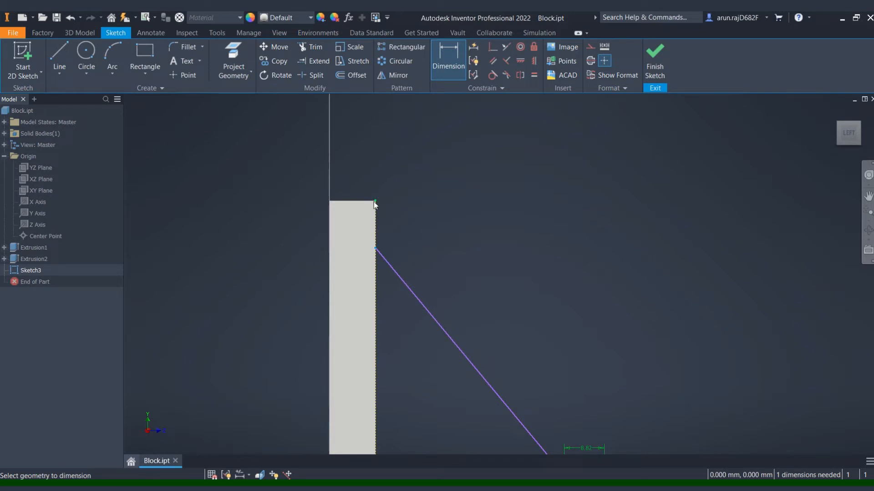
click(375, 201)
click(404, 218)
mouse_move(525, 295)
middle_down()
mouse_move(492, 207)
mouse_move(486, 246)
middle_up()
drag(416, 244, 442, 203)
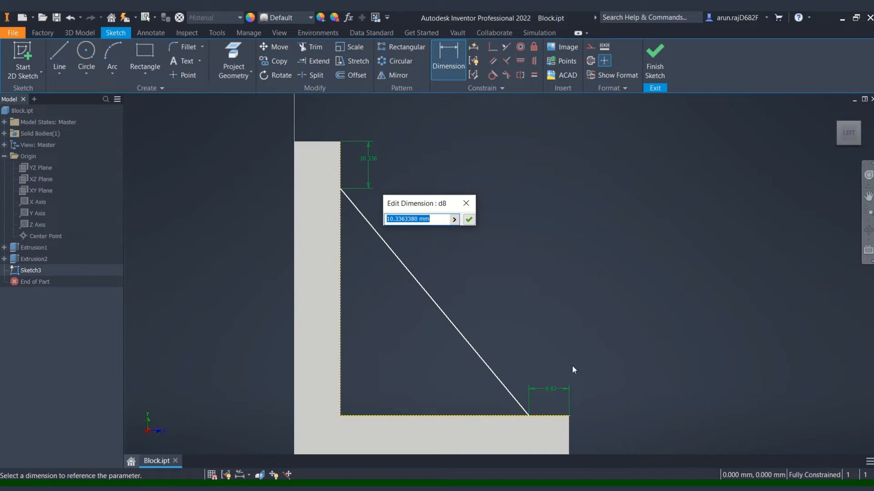
click(556, 390)
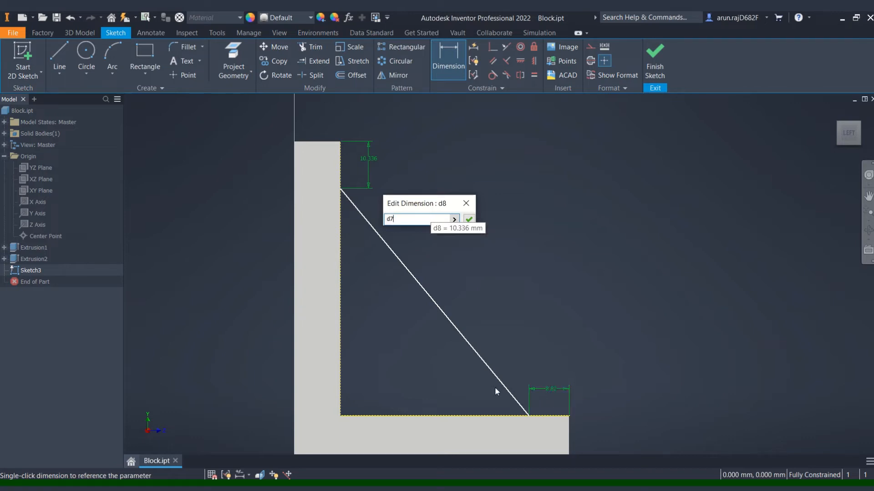
click(468, 219)
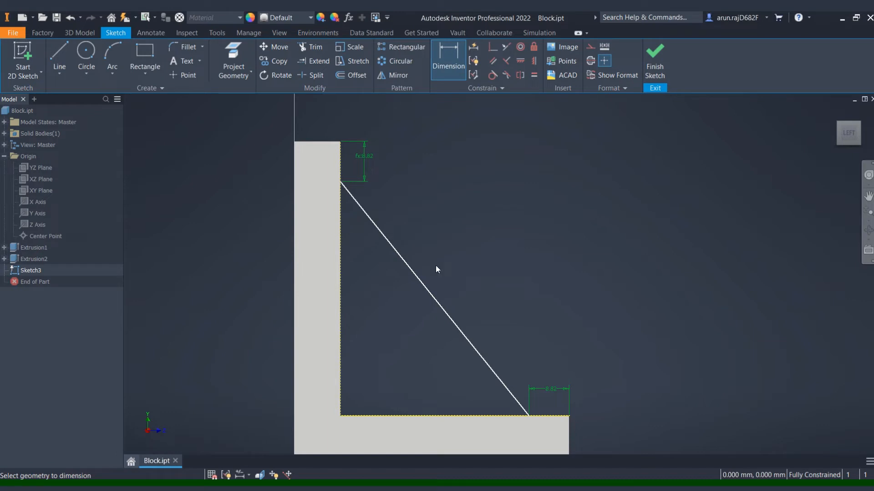
Set the lower offset dimension d7 to the Thickness parameter
click(561, 391)
drag(557, 422, 525, 256)
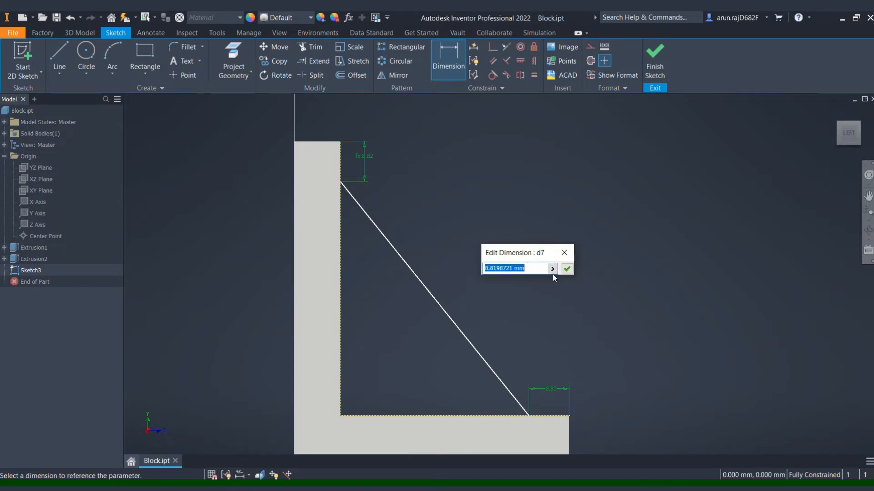
click(552, 269)
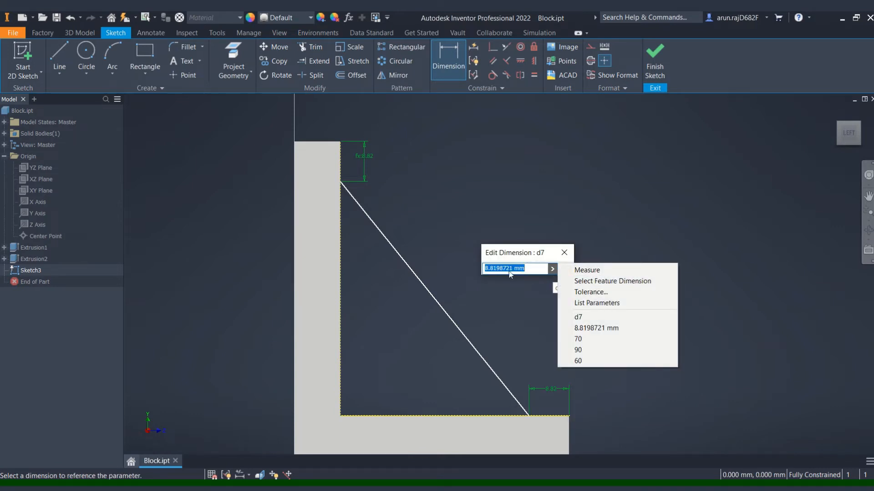
click(596, 304)
click(502, 298)
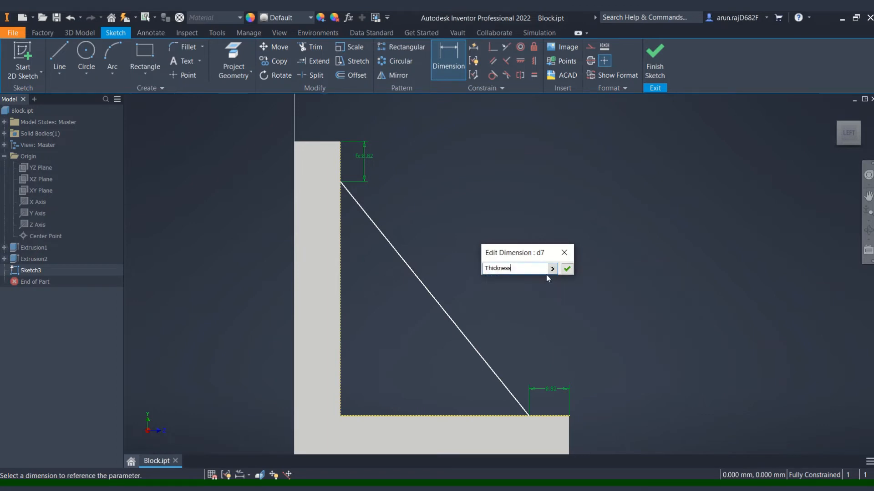
click(567, 270)
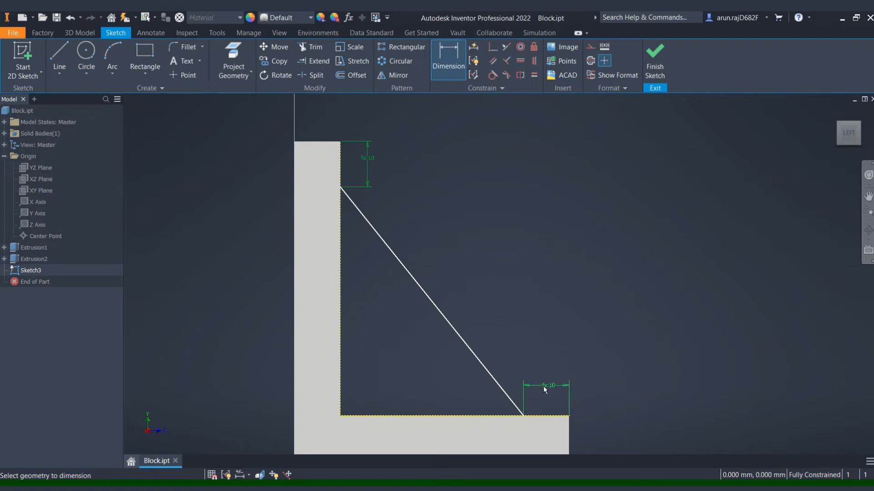
Finish the sketch and start a Rib with the diagonal line as its profile
click(656, 72)
mouse_move(695, 209)
shift+middle_down()
mouse_move(597, 167)
mouse_move(698, 190)
shift+middle_up()
scroll(443, 367, up, 5)
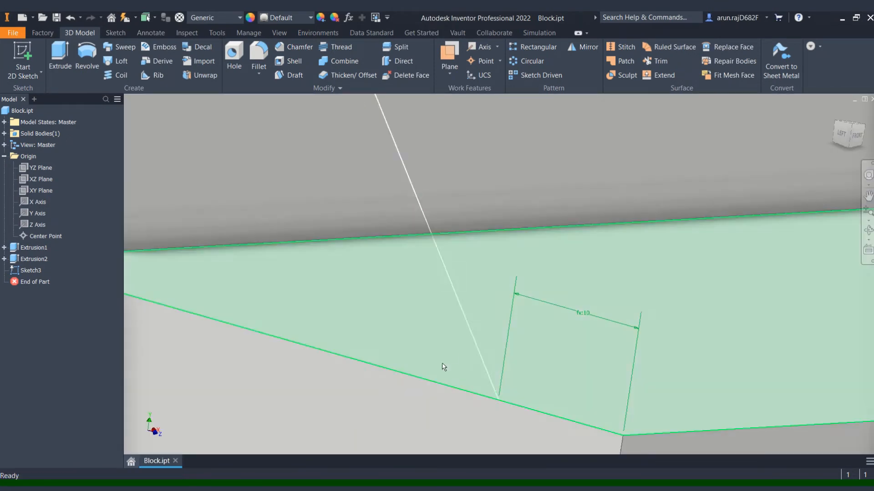
scroll(444, 367, down, 5)
mouse_move(444, 366)
shift+middle_down()
mouse_move(454, 303)
mouse_move(596, 291)
mouse_move(585, 288)
mouse_move(627, 298)
shift+middle_up()
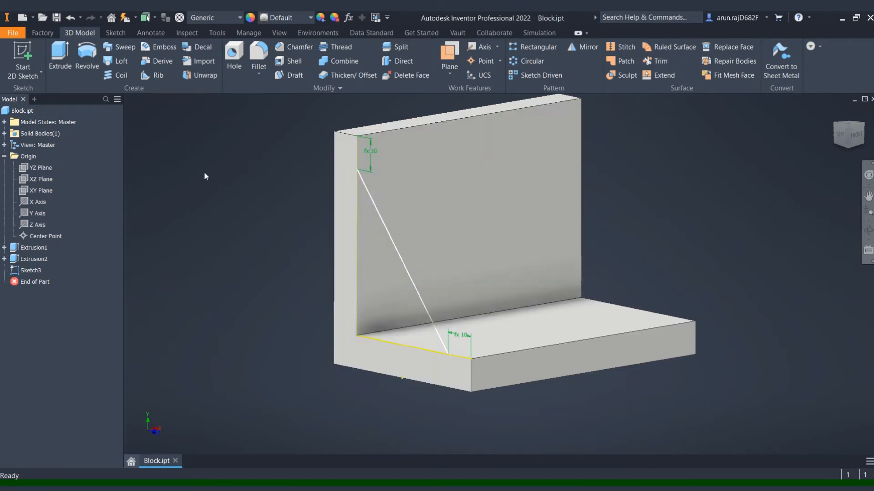
click(154, 76)
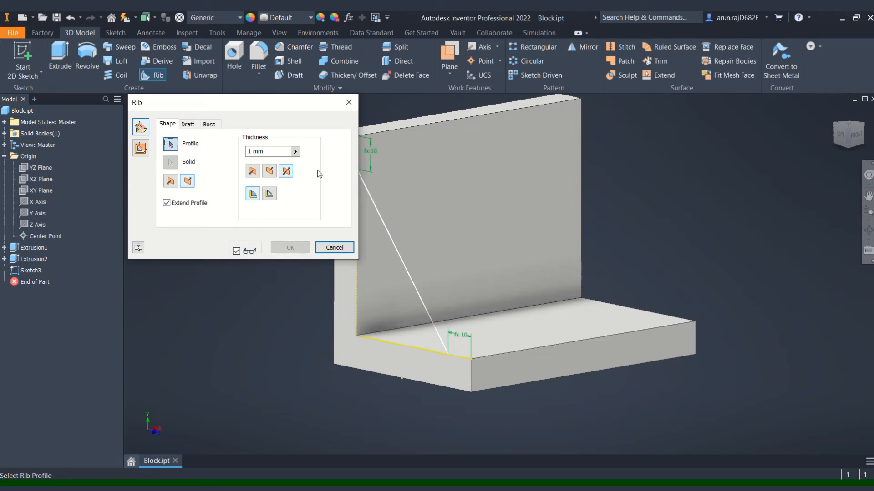
drag(284, 104, 218, 114)
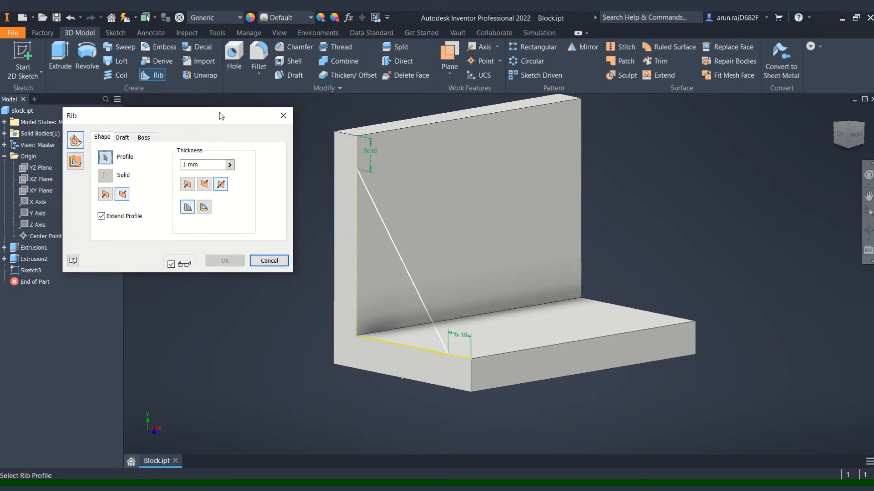
click(399, 244)
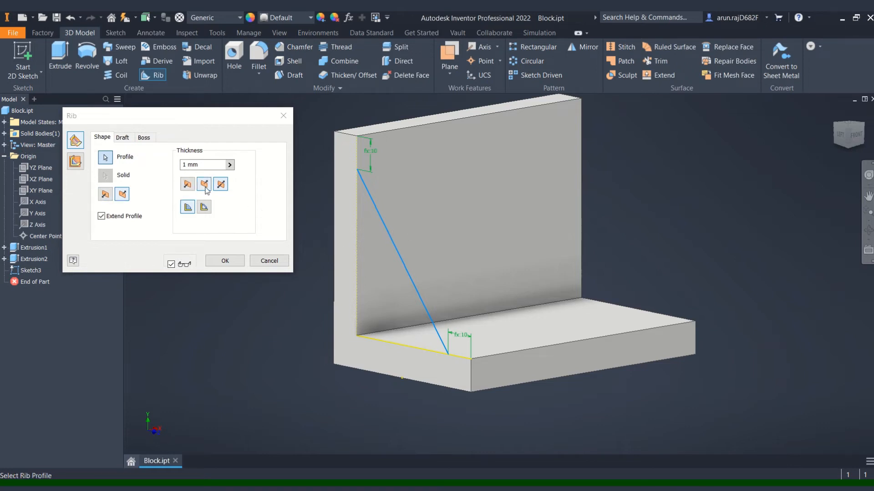
Flip the rib's extension direction and set its thickness to the Thickness parameter
click(106, 194)
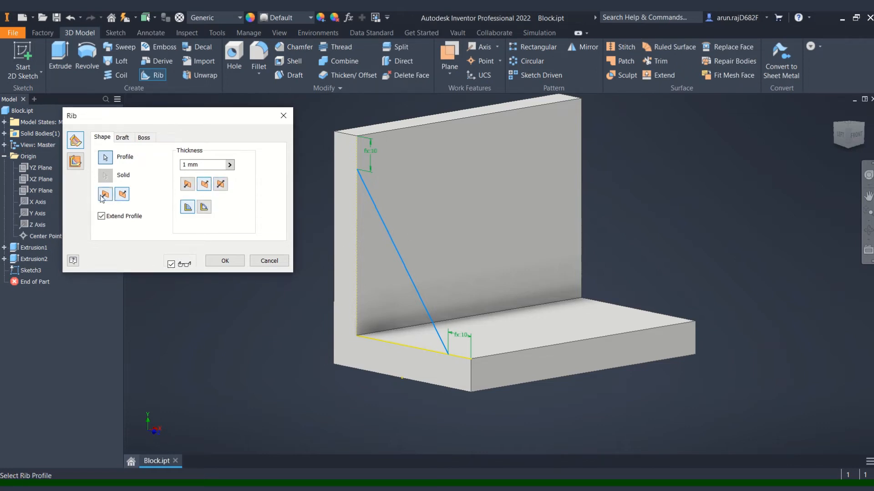
shift+middle_drag(553, 267, 461, 267)
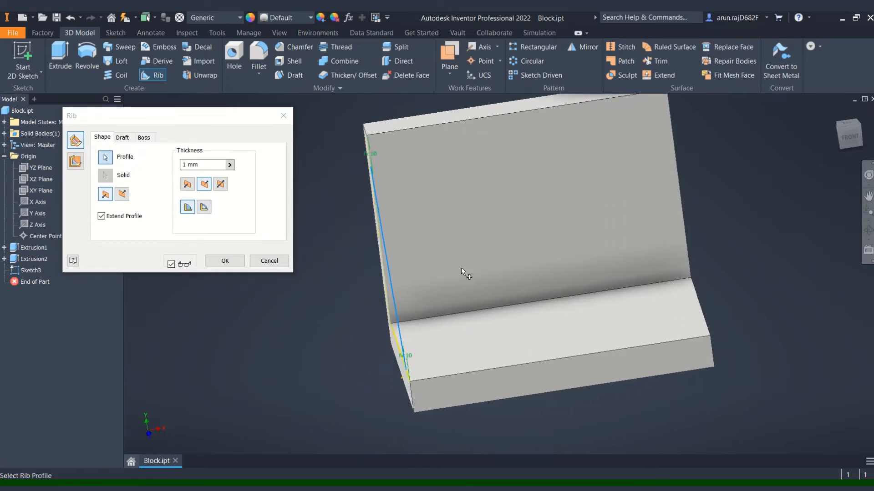
click(231, 165)
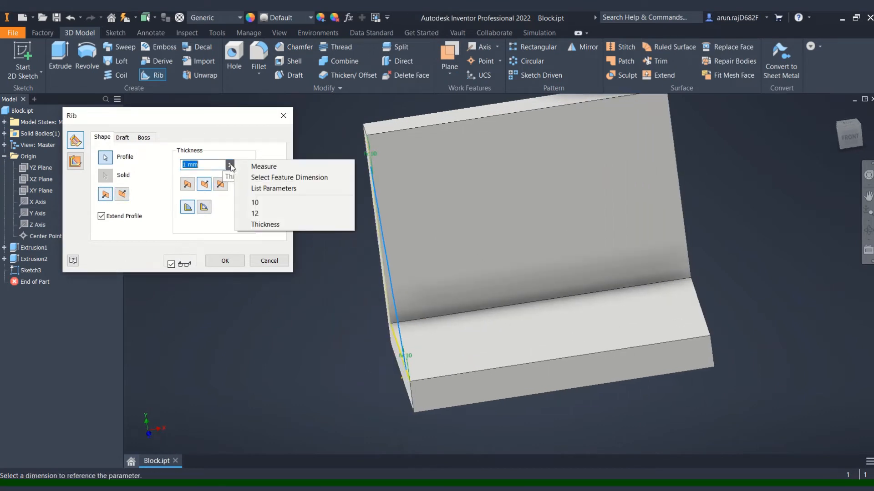
click(273, 188)
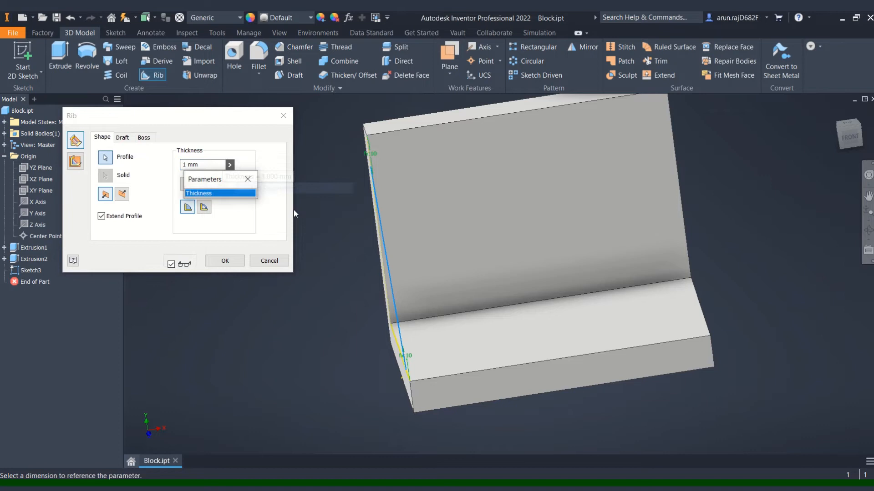
click(219, 193)
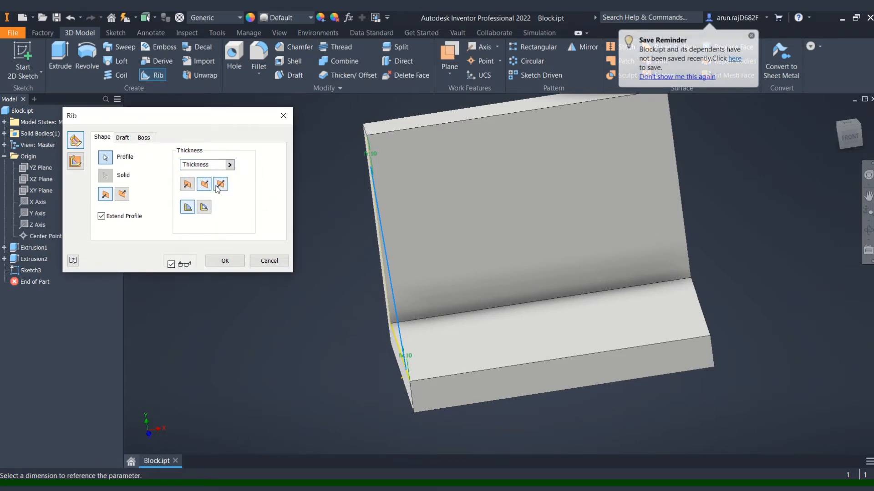
Switch the rib to parallel to the sketch plane, extend it toward the inner corner and offset its thickness inward over the base
click(216, 188)
click(184, 186)
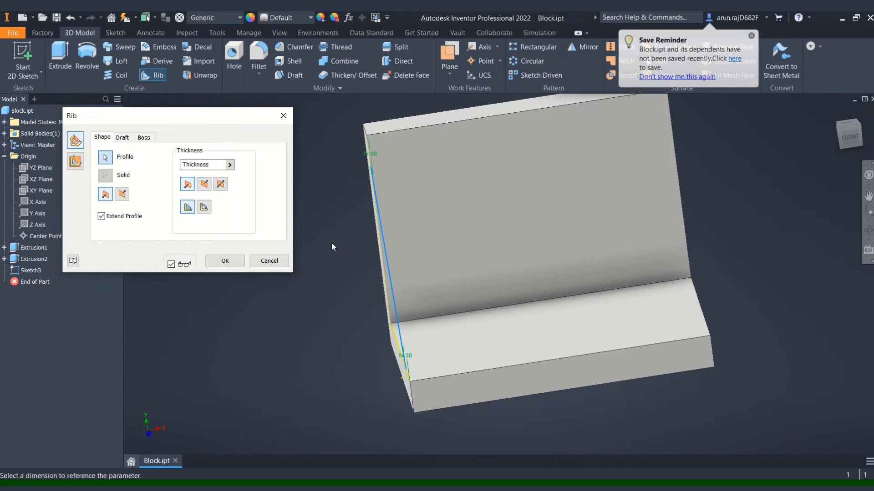
shift+middle_drag(332, 244, 381, 233)
click(76, 161)
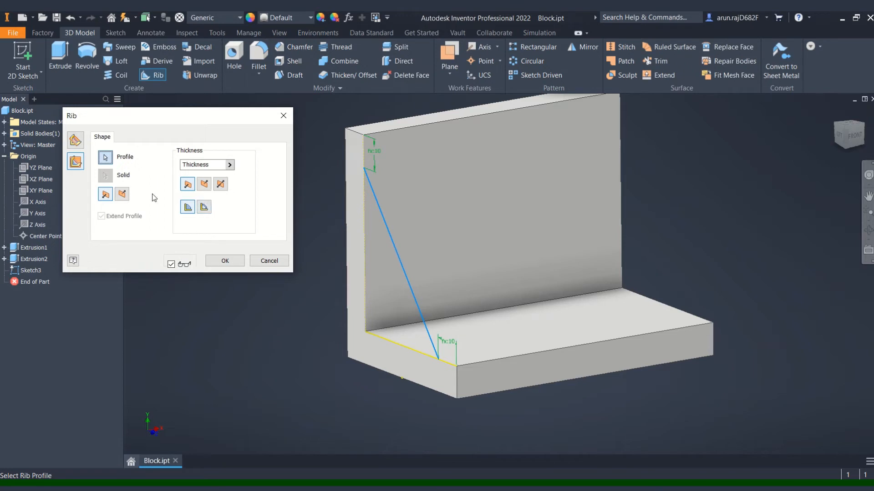
click(122, 196)
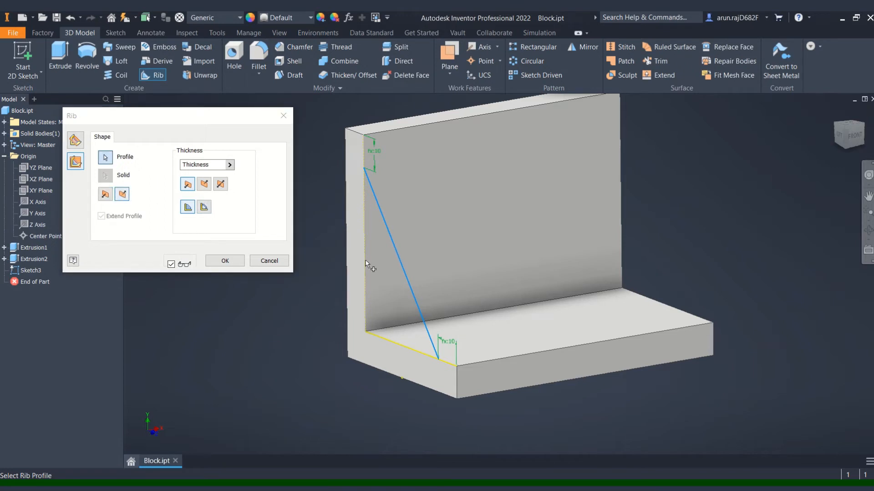
click(122, 194)
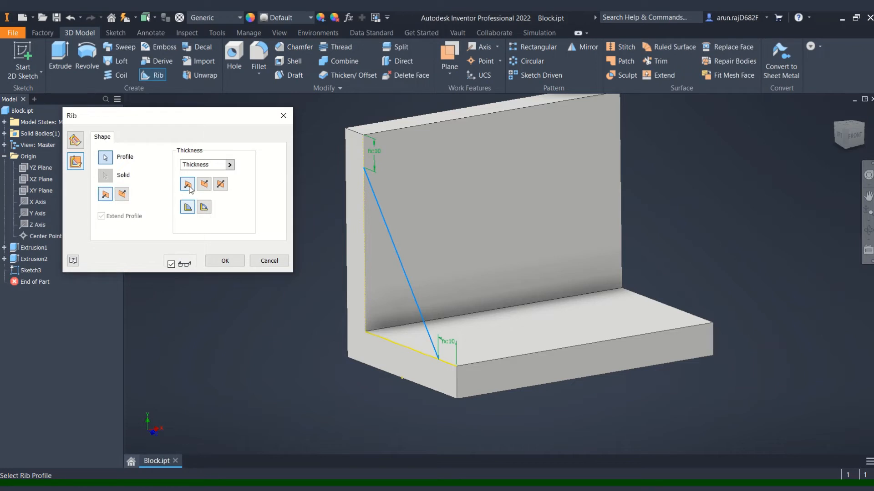
click(207, 185)
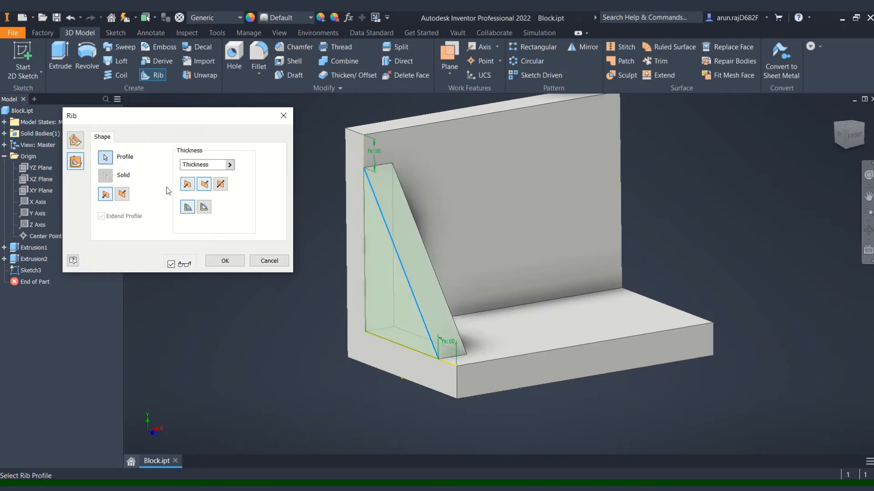
click(123, 194)
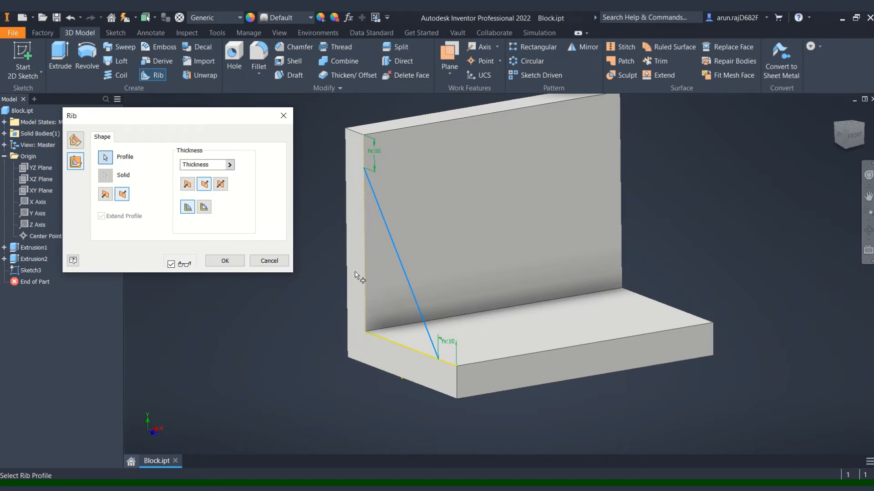
click(105, 194)
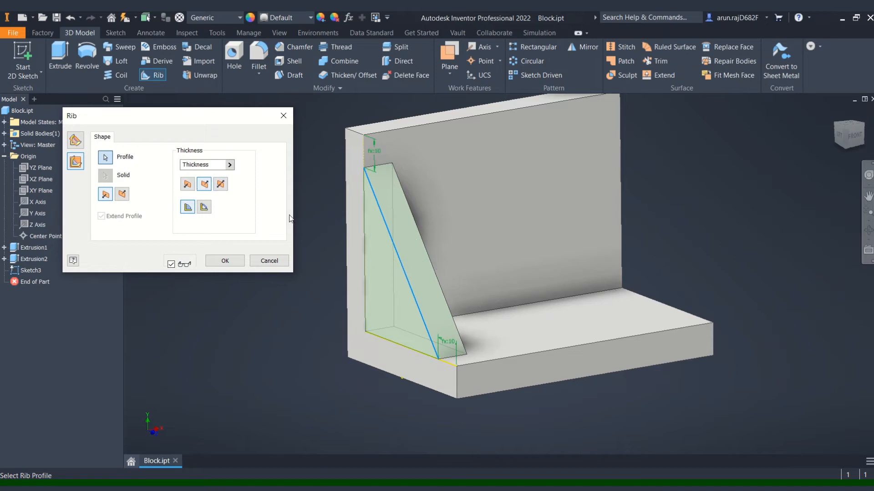
Try a rib thickness of 5 mm, restore the Thickness parameter as its value and create the rib
click(187, 164)
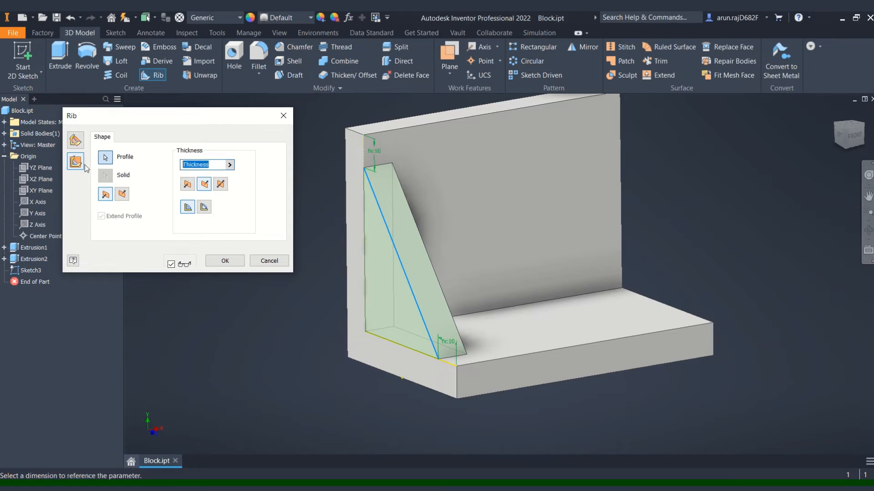
text(5)
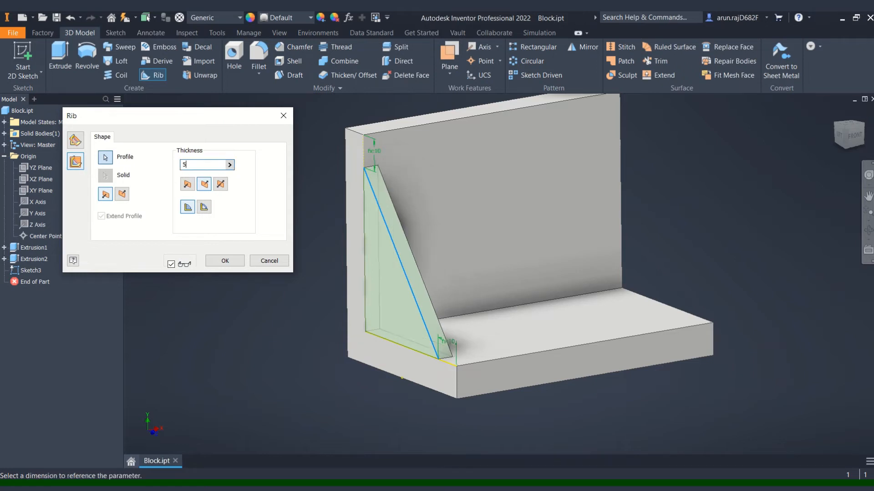
click(231, 165)
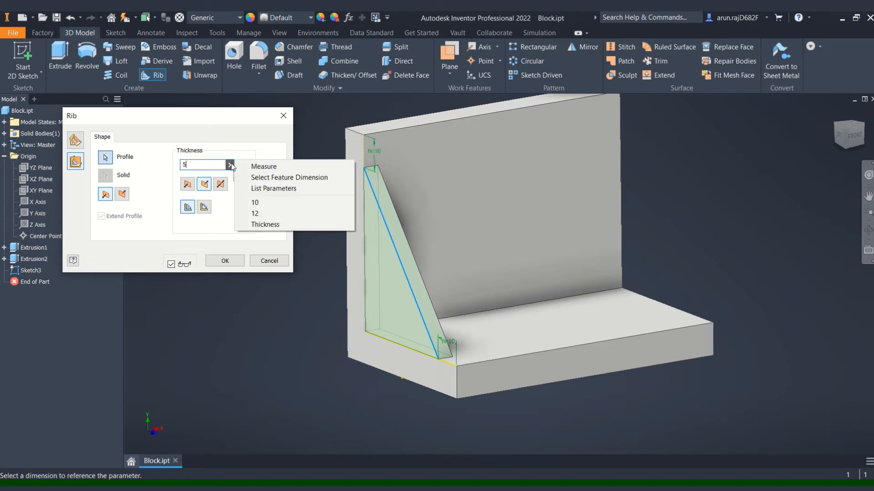
click(285, 188)
click(222, 195)
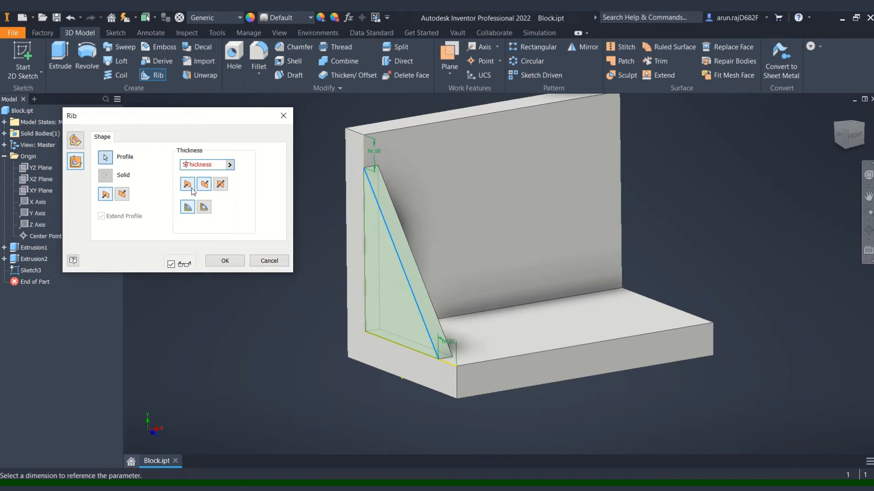
key(BackSpace)
click(224, 260)
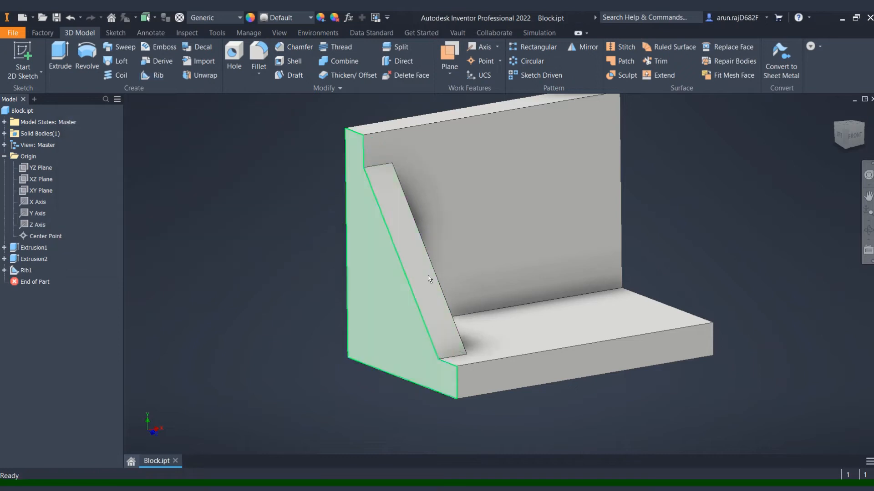
Start a new sketch on the block's end face opposite the existing rib
shift+middle_drag(701, 240, 595, 238)
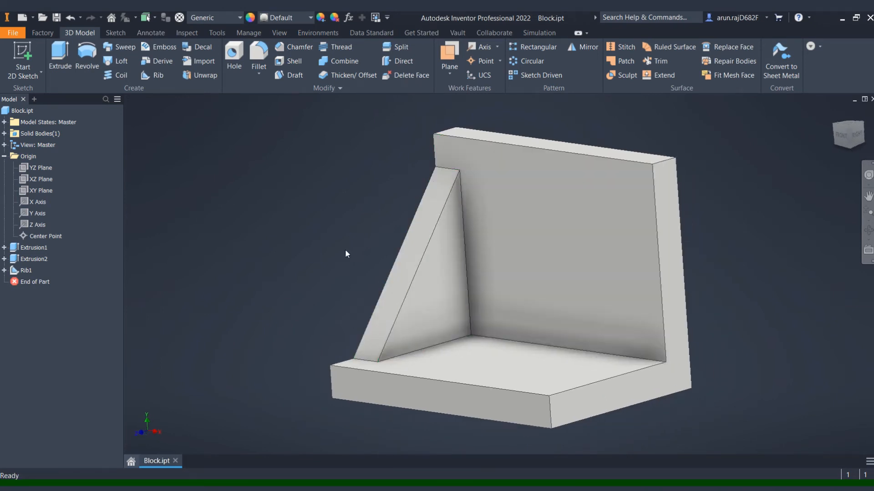
shift+middle_drag(345, 249, 648, 377)
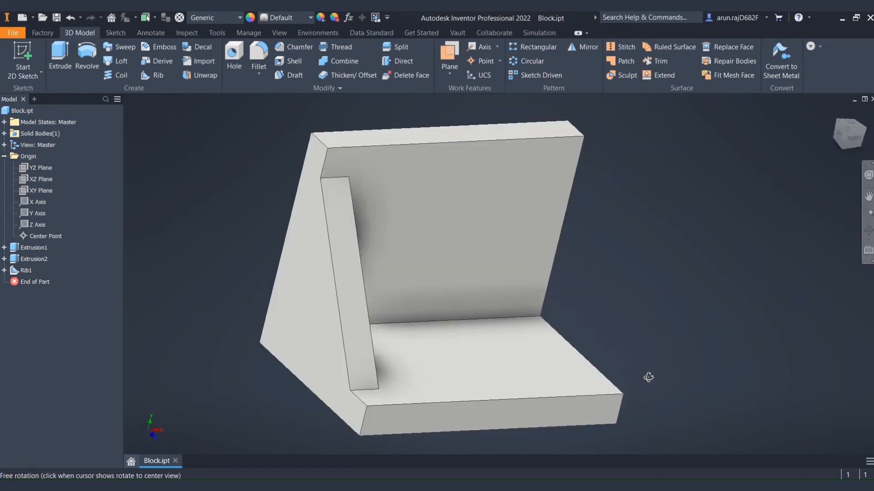
shift+middle_drag(648, 377, 561, 363)
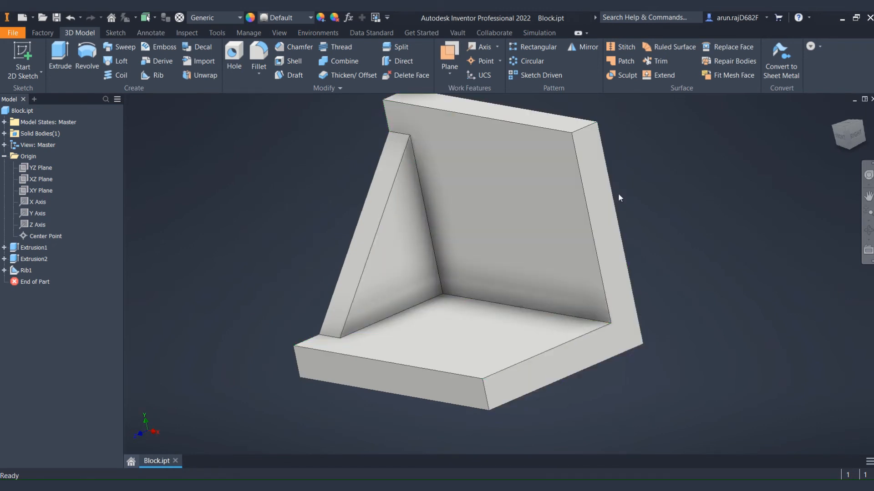
click(23, 59)
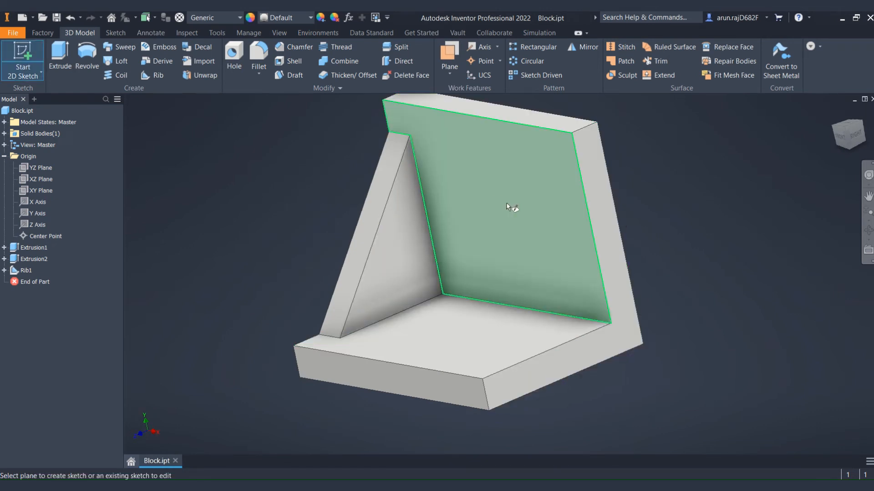
click(594, 212)
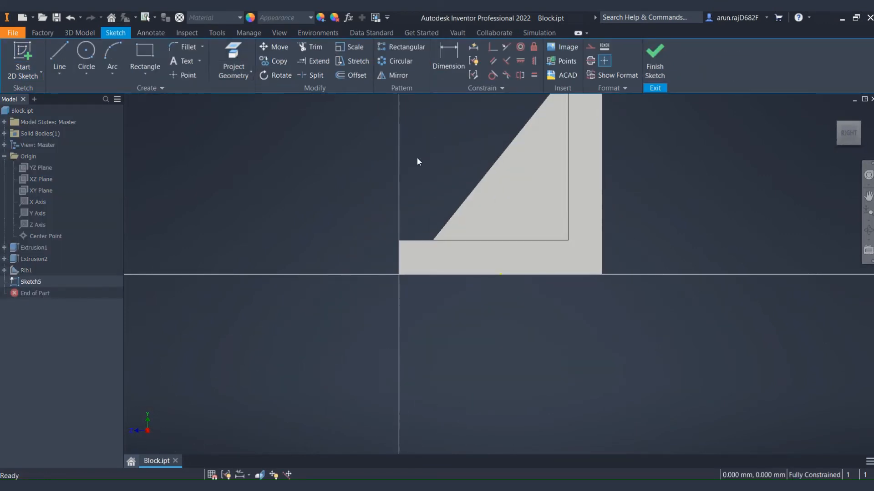
Project the upright's inner edge and the base's upper edge into the sketch as construction geometry
click(242, 55)
click(593, 50)
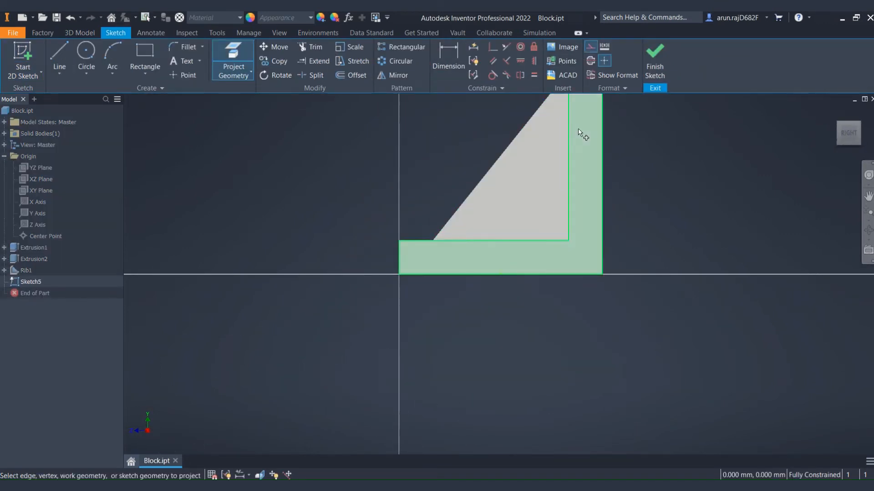
click(569, 136)
click(544, 239)
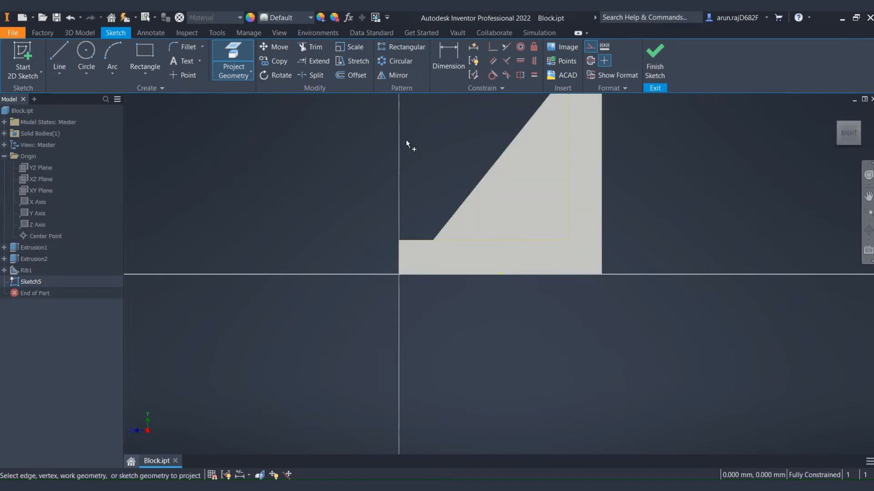
right_click(406, 140)
click(452, 142)
Draw a diagonal line from the base's upper edge to the upright's inner edge and convert it from construction to regular geometry
middle_drag(371, 195, 319, 290)
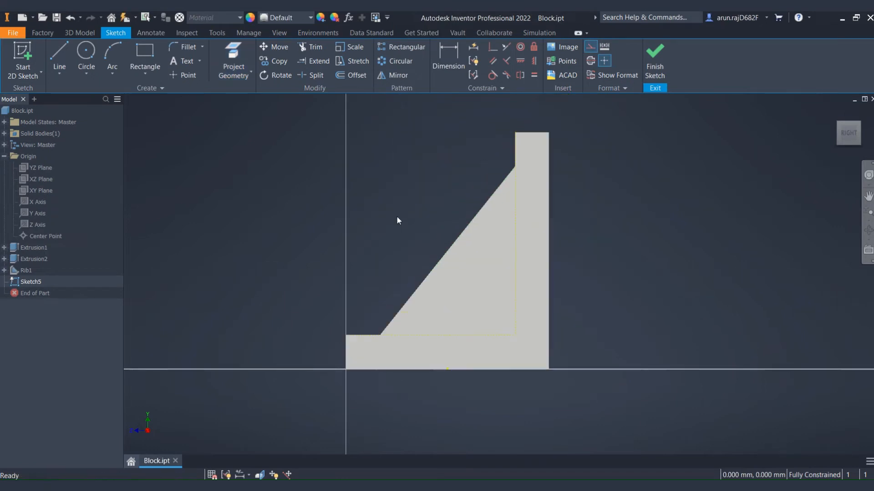
click(59, 59)
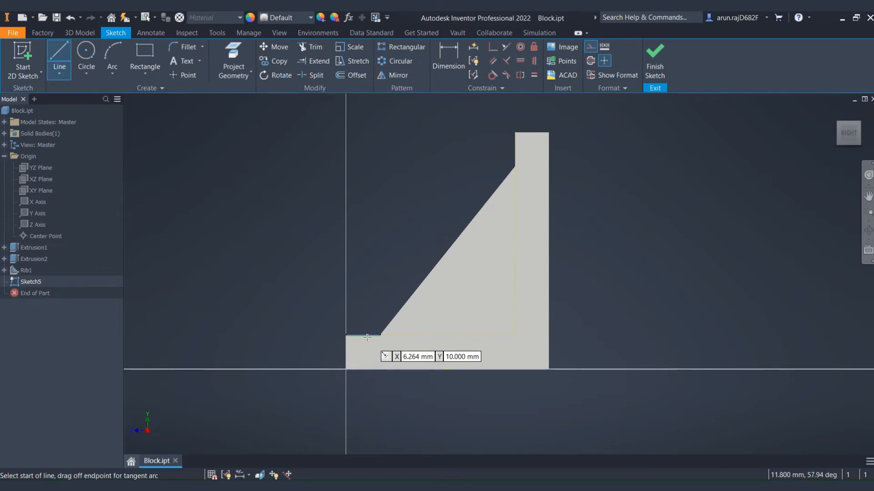
click(514, 335)
right_click(416, 152)
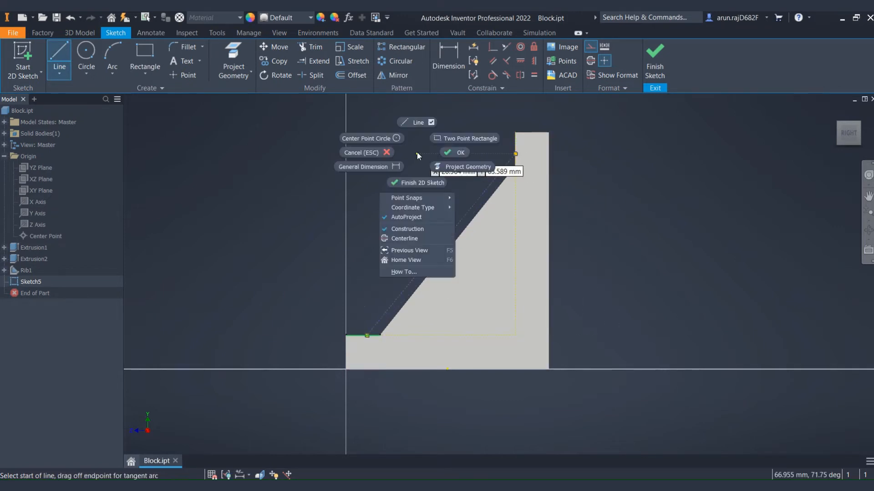
click(457, 150)
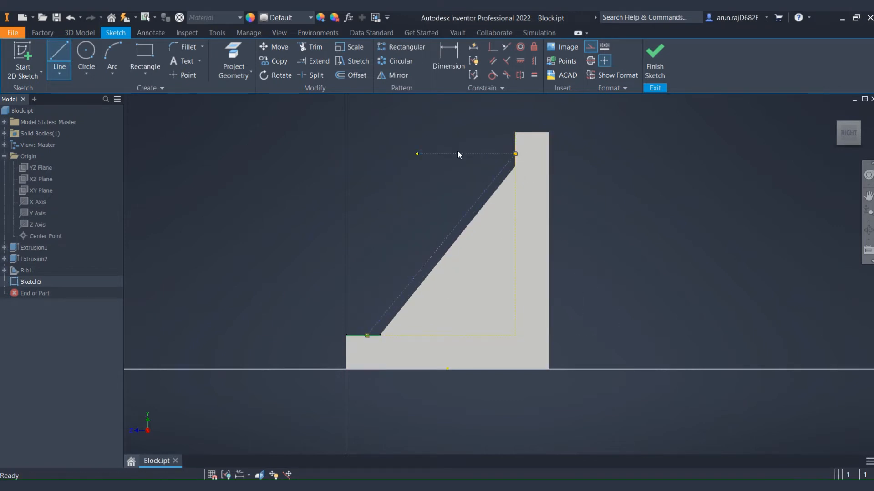
click(481, 195)
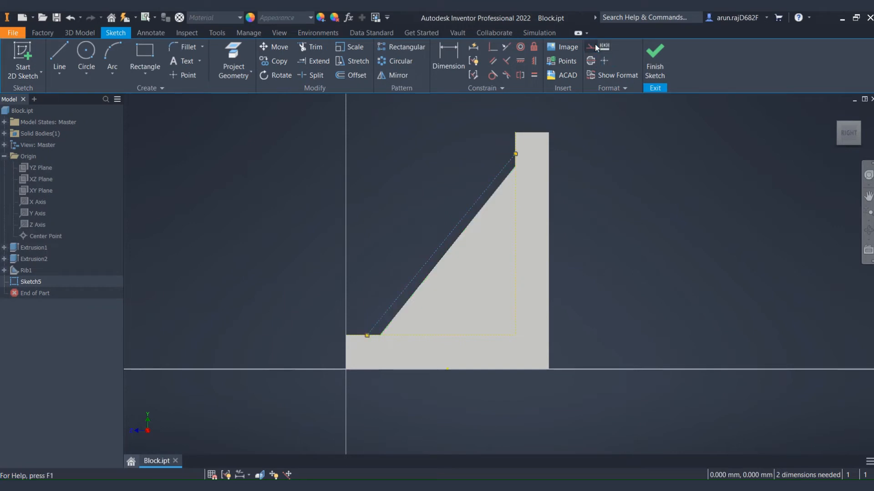
click(591, 46)
click(574, 184)
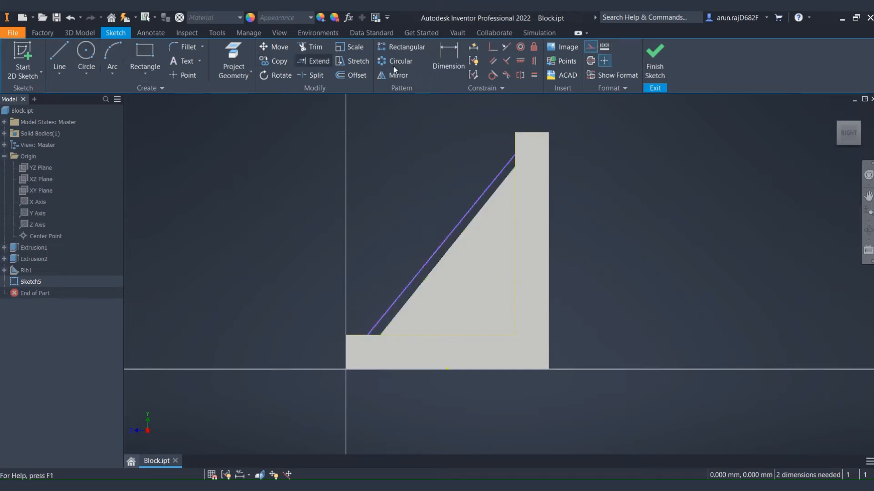
Dimension the vertical distance from the diagonal line's upper end to the top of the upright
click(448, 59)
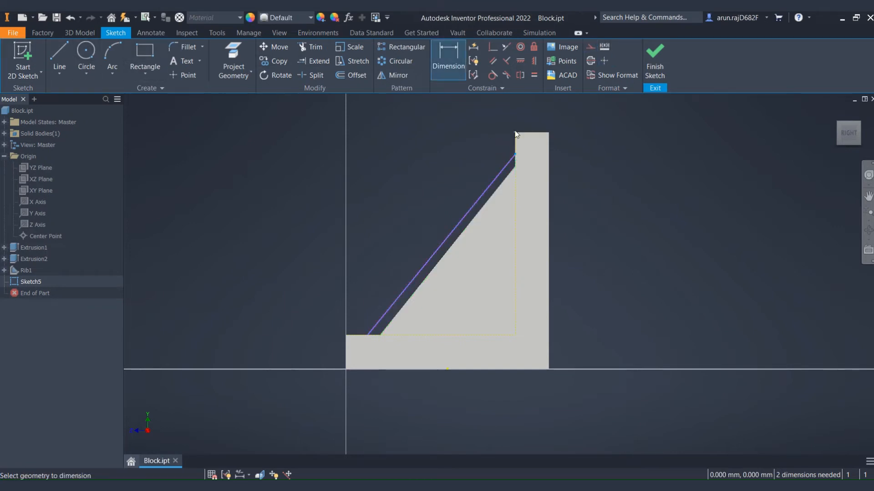
click(602, 160)
click(642, 202)
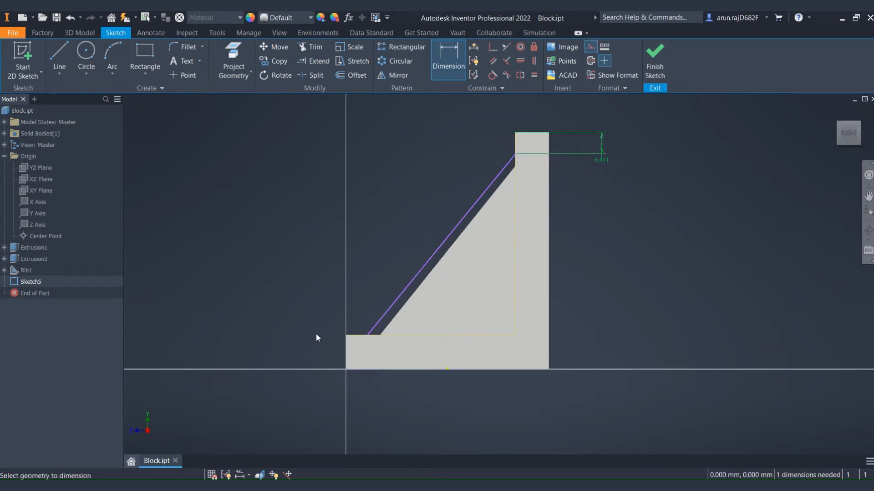
Dimension the diagonal line's lower end from the base's front edge and set the distance to the Thickness parameter
click(369, 339)
click(346, 332)
click(280, 330)
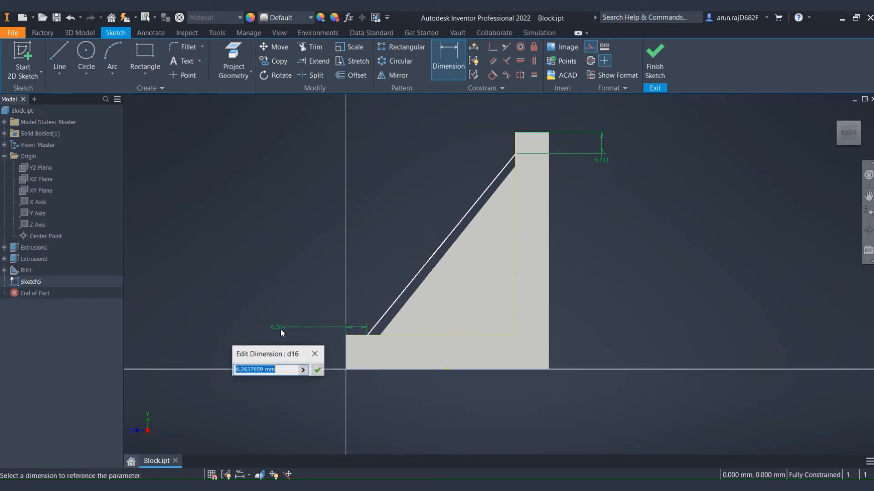
click(303, 370)
click(341, 404)
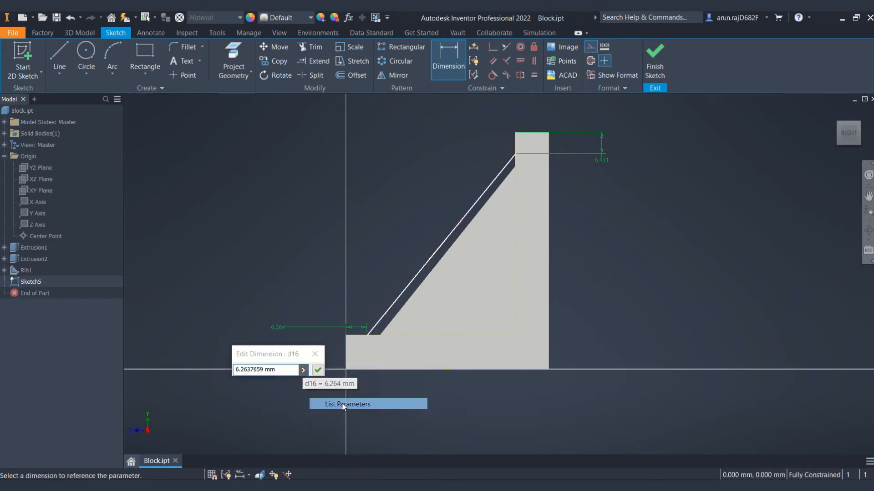
click(268, 400)
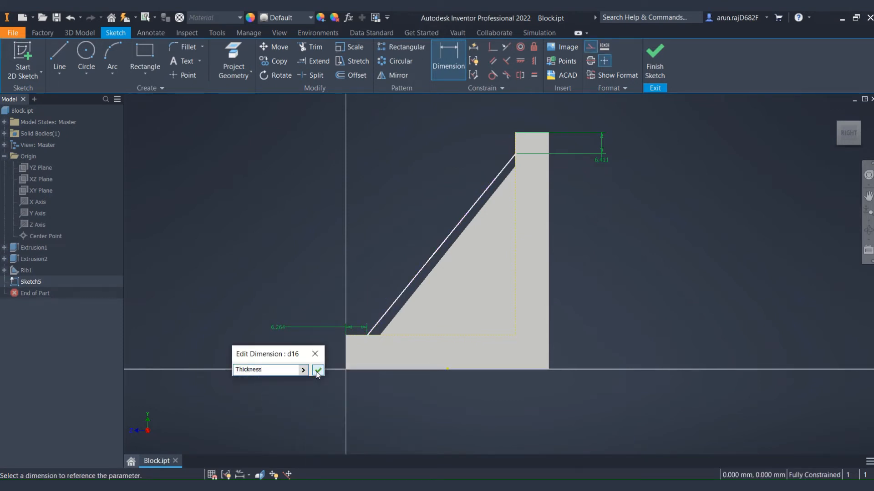
click(318, 370)
Set the upper end's dimension equal to the lower one, d16, and finish the sketch
click(590, 154)
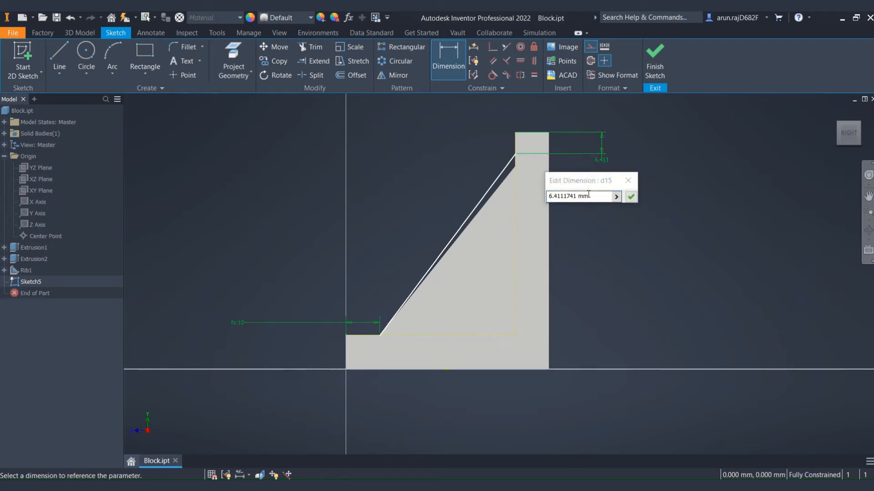
click(242, 328)
click(630, 197)
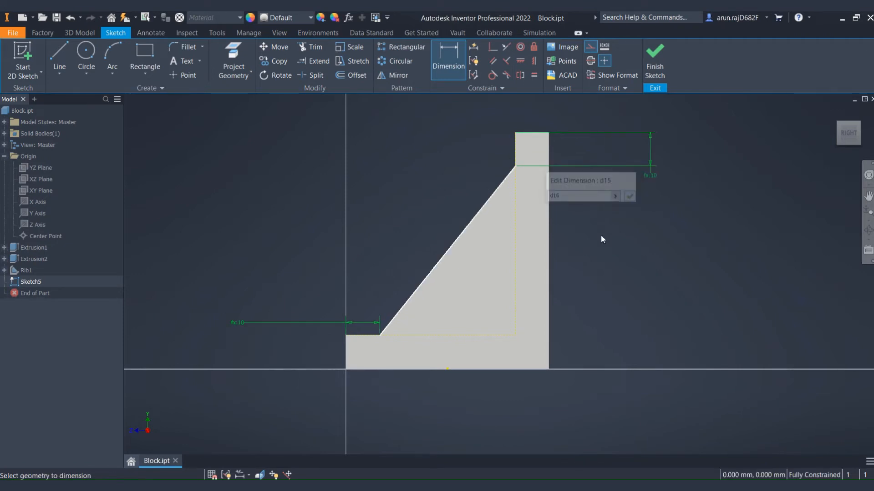
click(652, 69)
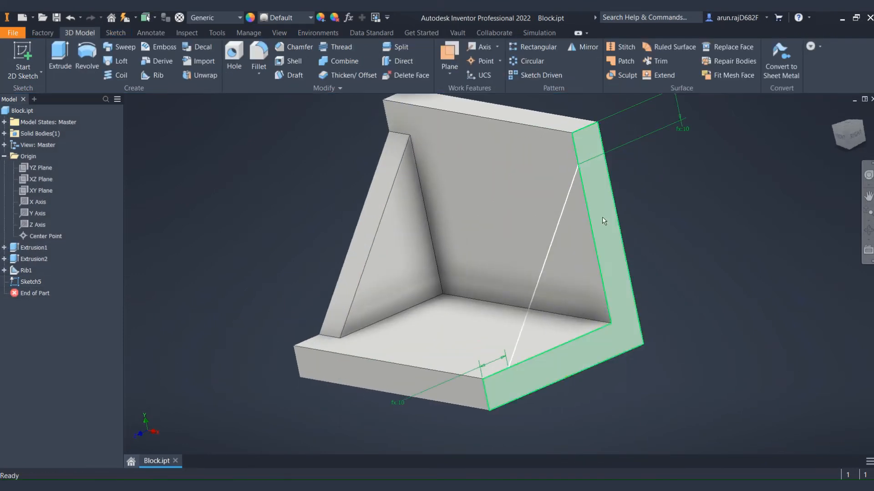
Create a rib from the diagonal line, parallel to the sketch plane, with its Thickness-parameter thickness offset inward over the base
click(150, 75)
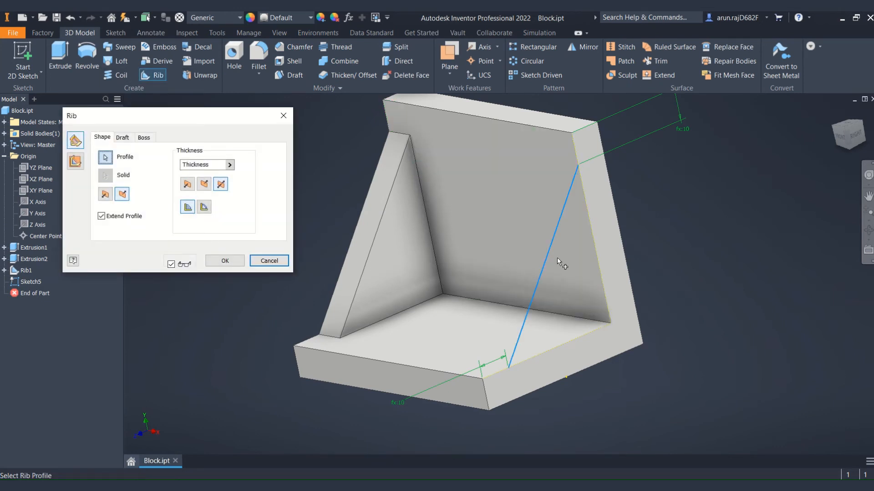
click(203, 184)
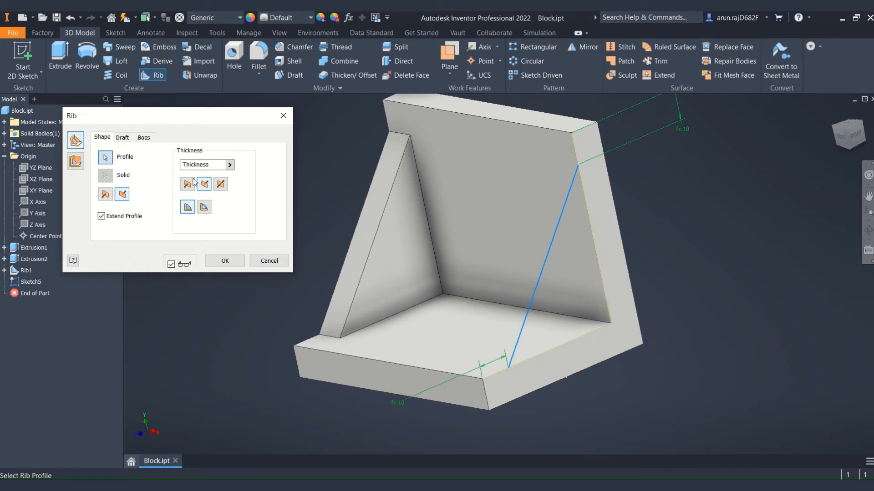
click(105, 194)
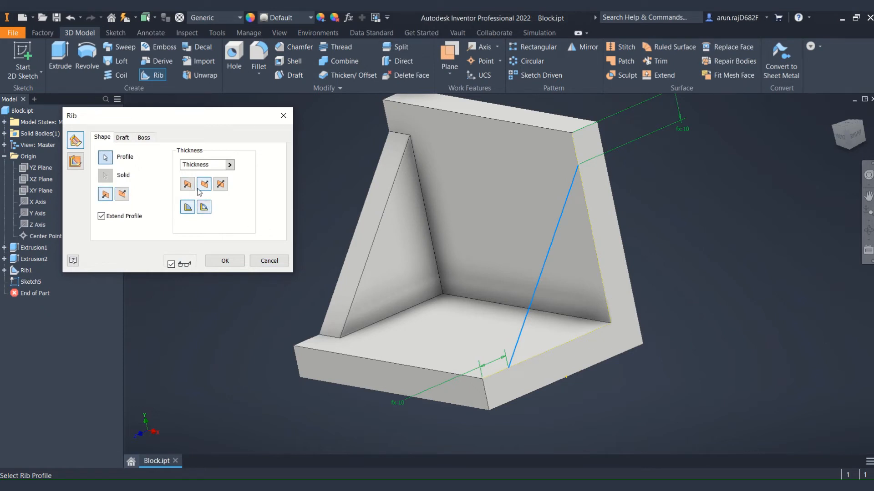
click(75, 161)
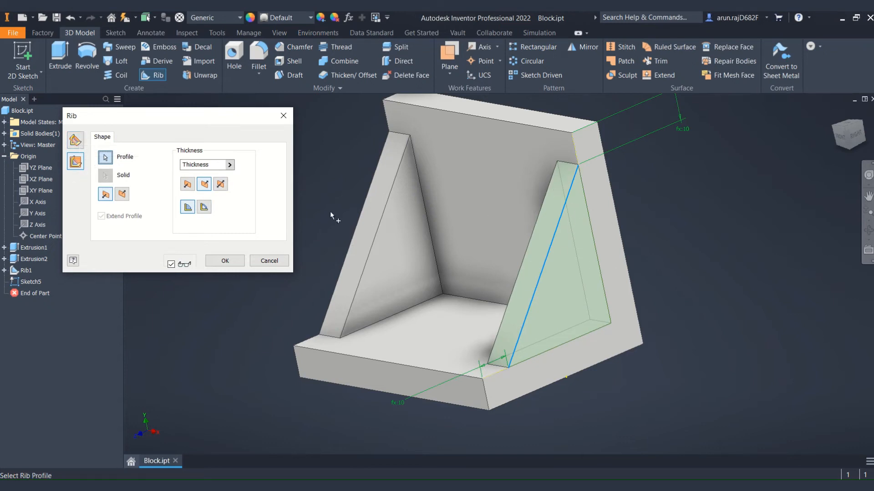
click(225, 260)
Start a new sketch on the base's upper face between the two ribs
shift+middle_drag(562, 286, 748, 286)
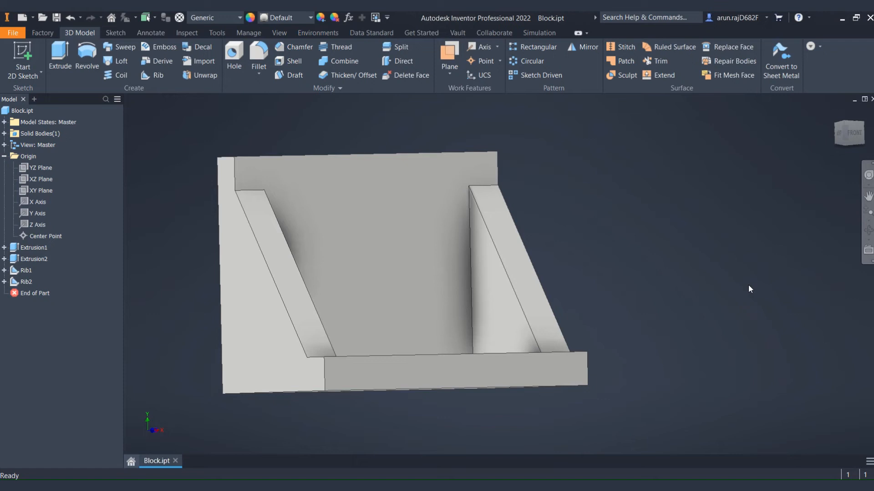
shift+middle_drag(620, 238, 536, 250)
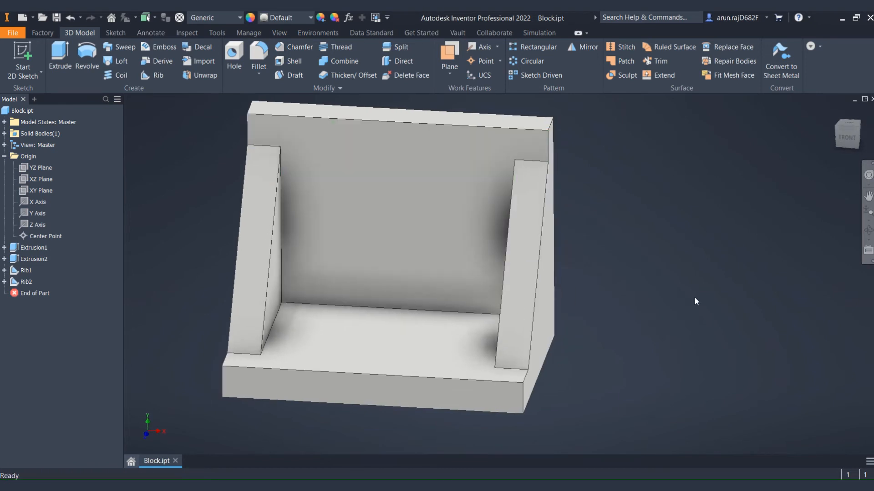
middle_drag(696, 300, 725, 305)
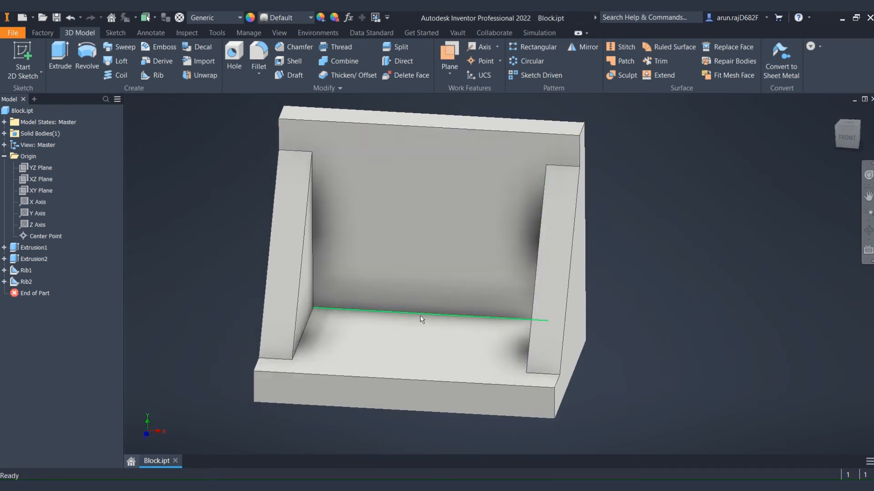
shift+middle_drag(434, 329, 455, 339)
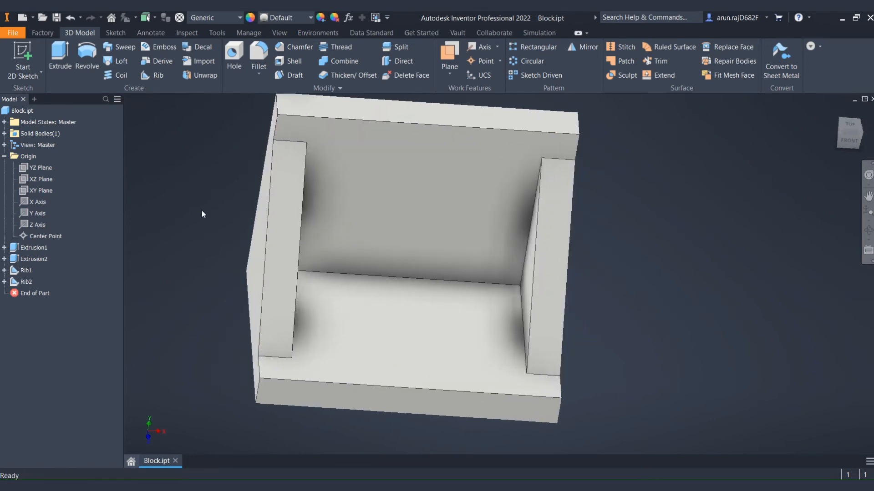
click(24, 52)
click(410, 338)
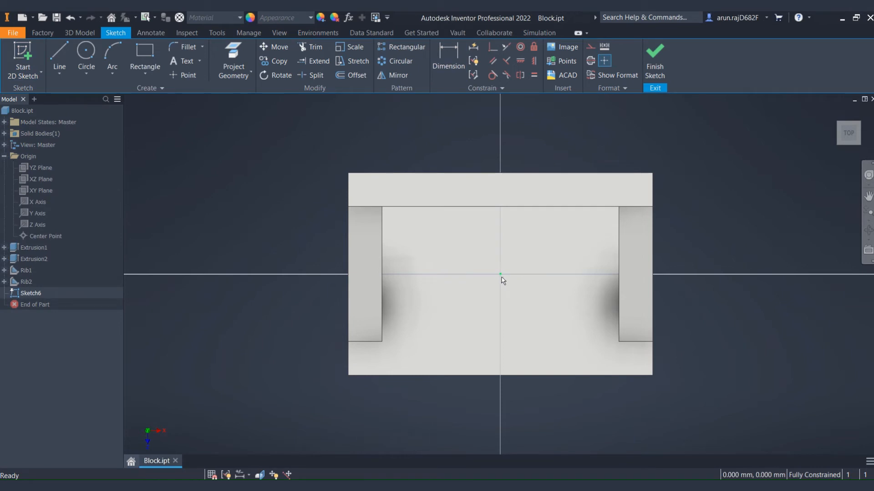
Draw a two-point center rectangle about 17.5 by 18.7 mm, centered on the sketch origin
click(150, 71)
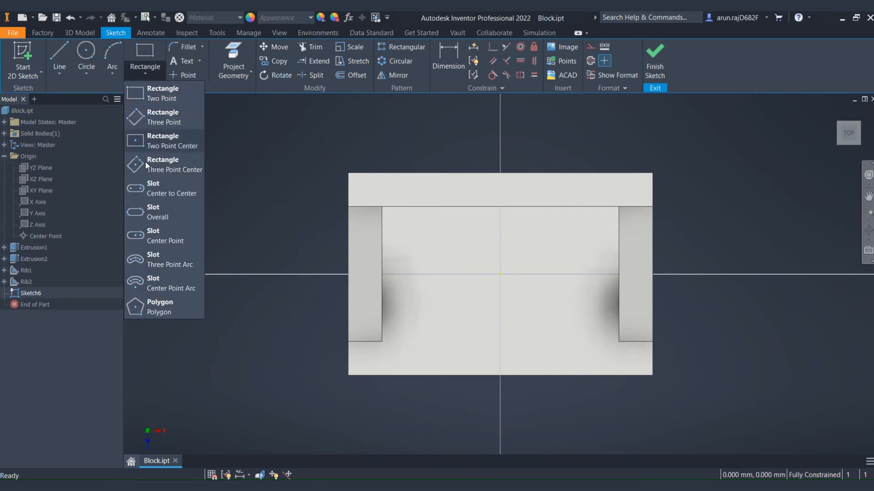
click(161, 142)
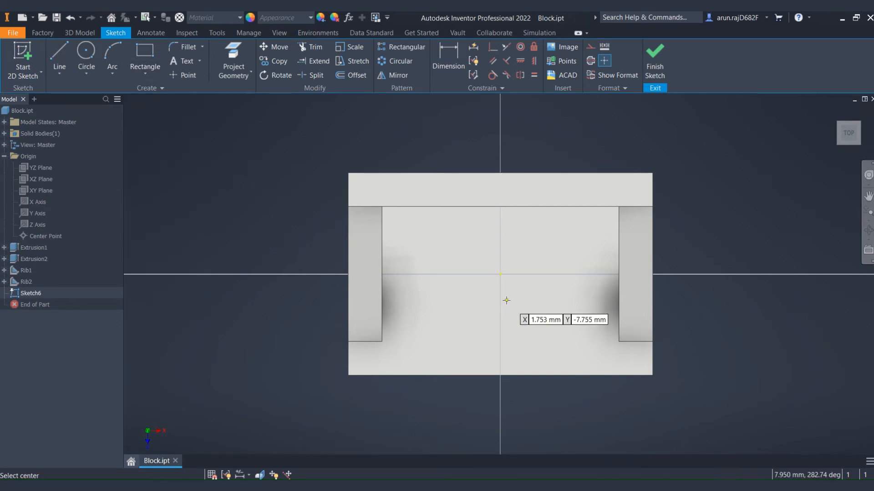
click(500, 275)
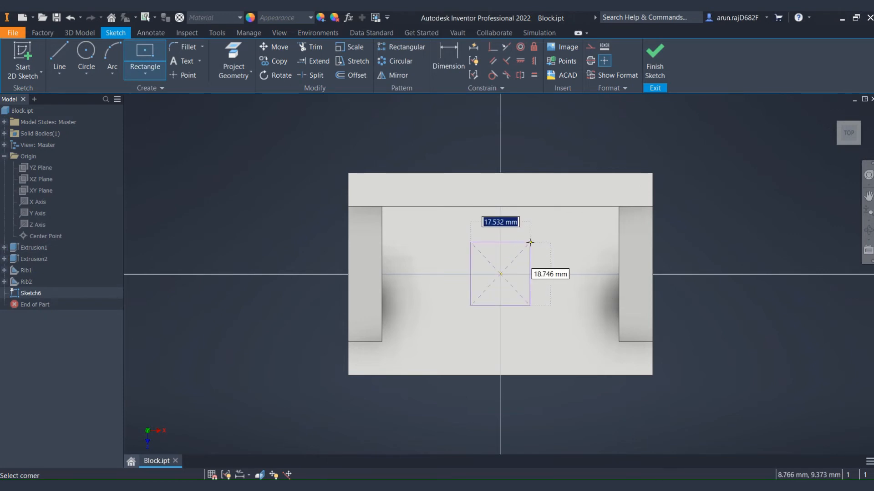
right_click(696, 222)
click(722, 228)
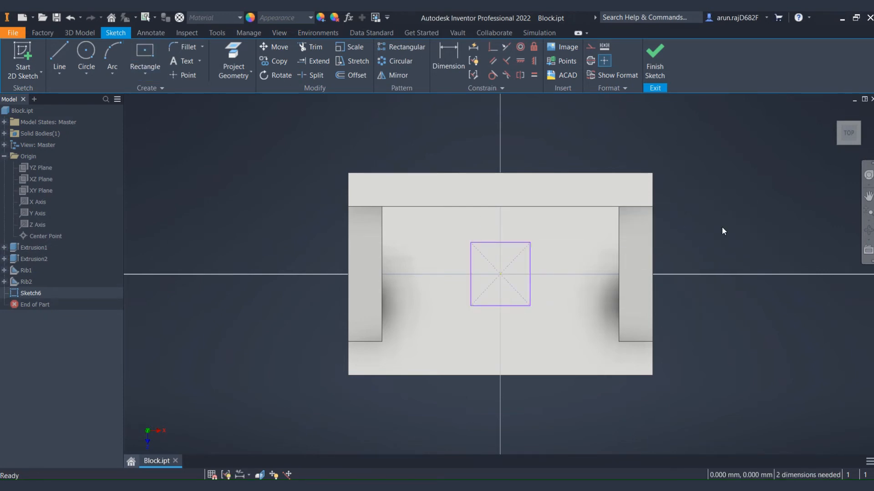
Set the center rectangle's width to 15 mm
click(446, 57)
click(518, 242)
click(518, 233)
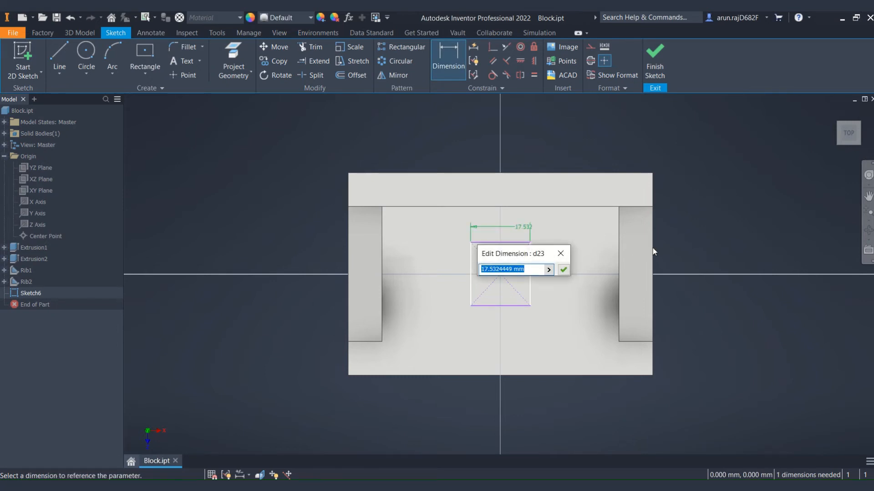
text(15)
key(Return)
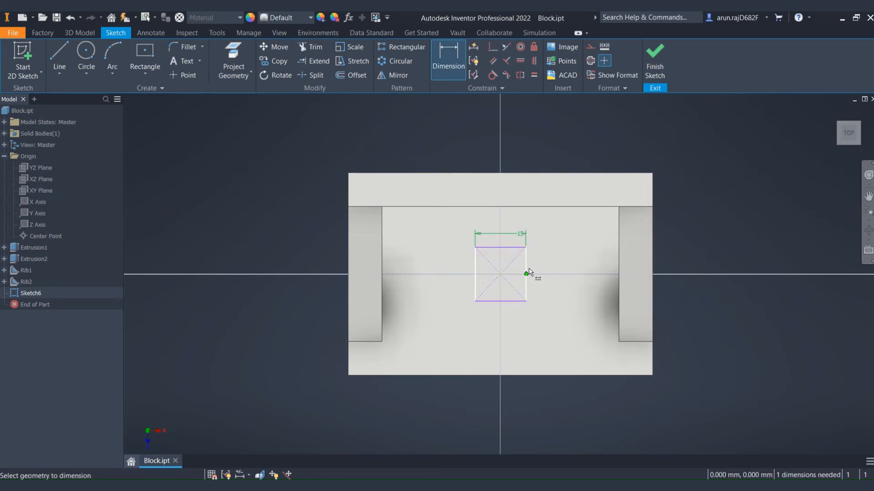
Apply an equal constraint between the rectangle's back side and its adjacent side
click(534, 76)
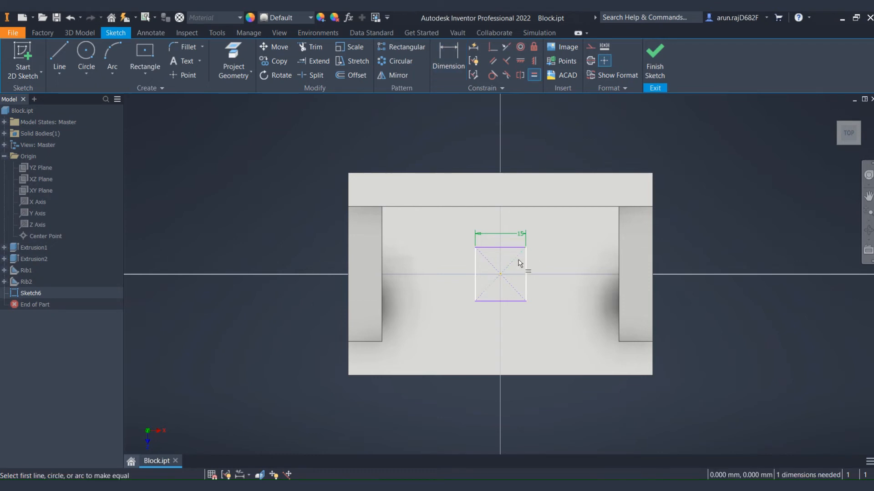
click(511, 248)
click(526, 266)
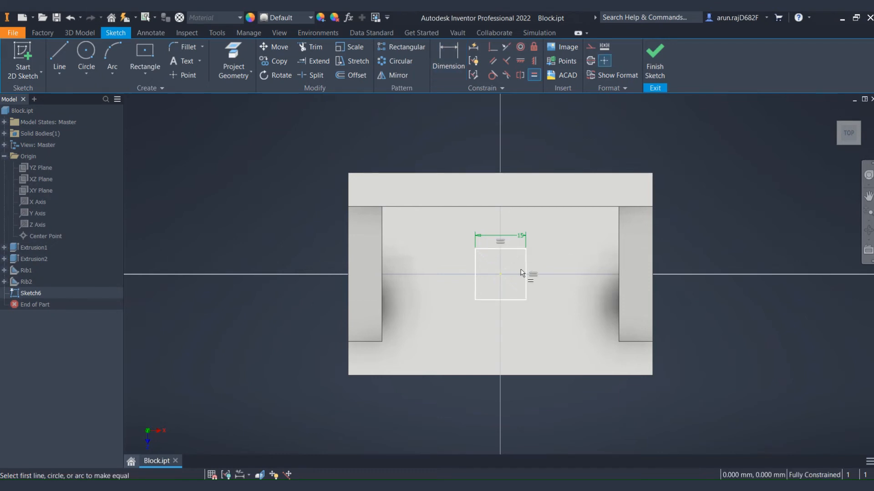
key(Escape)
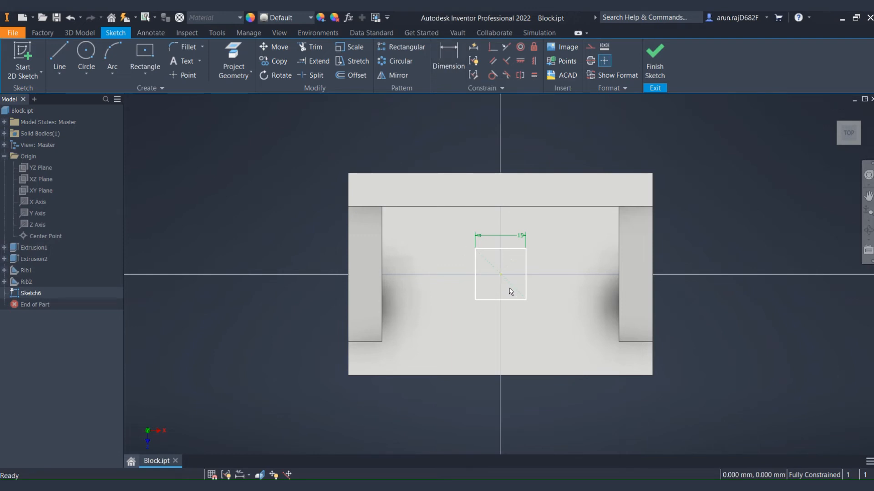
Undo the origin-centered rectangle with its constraints, and draw a center rectangle about 16 by 14.5 mm, centered in front of the origin
key(ctrl+z)
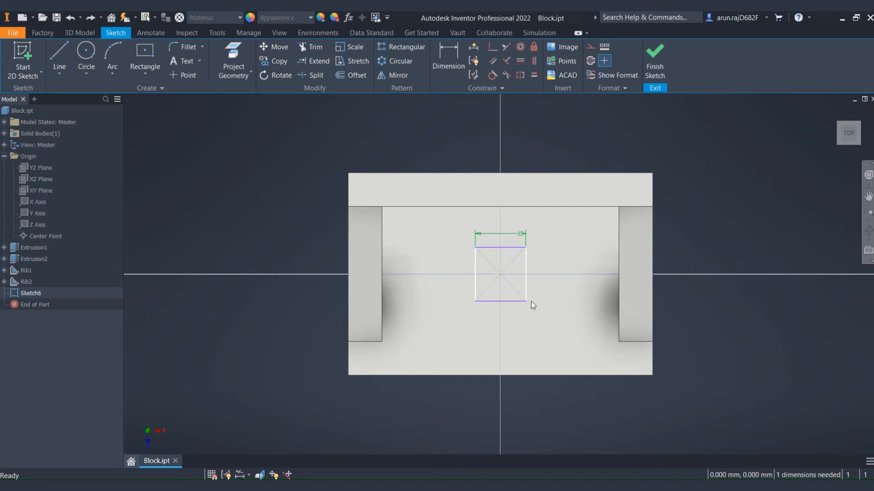
key(ctrl+z)
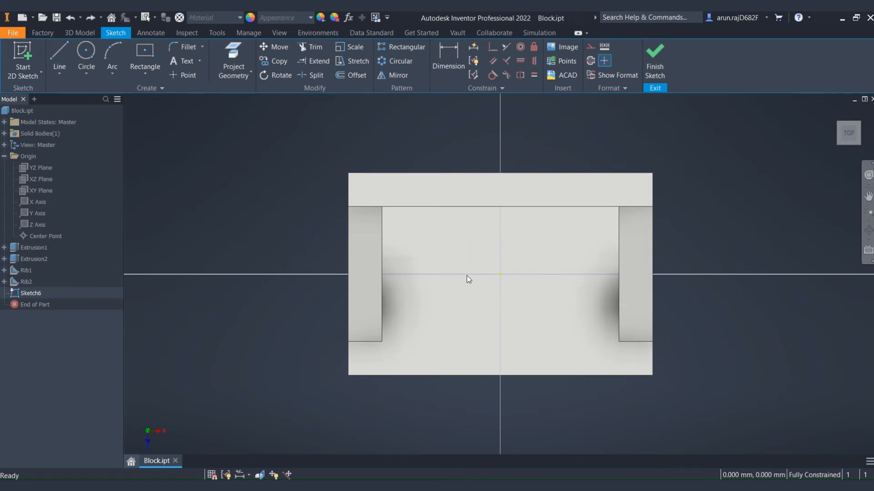
click(145, 52)
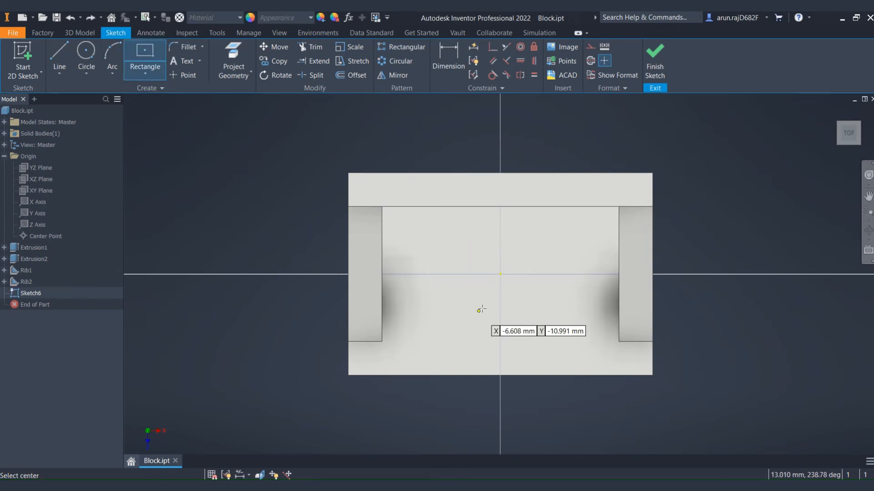
click(500, 310)
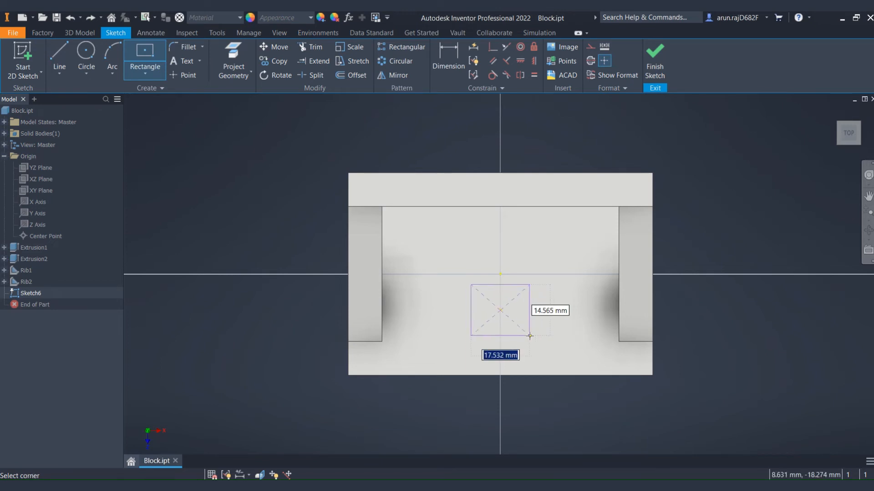
click(527, 335)
right_click(675, 256)
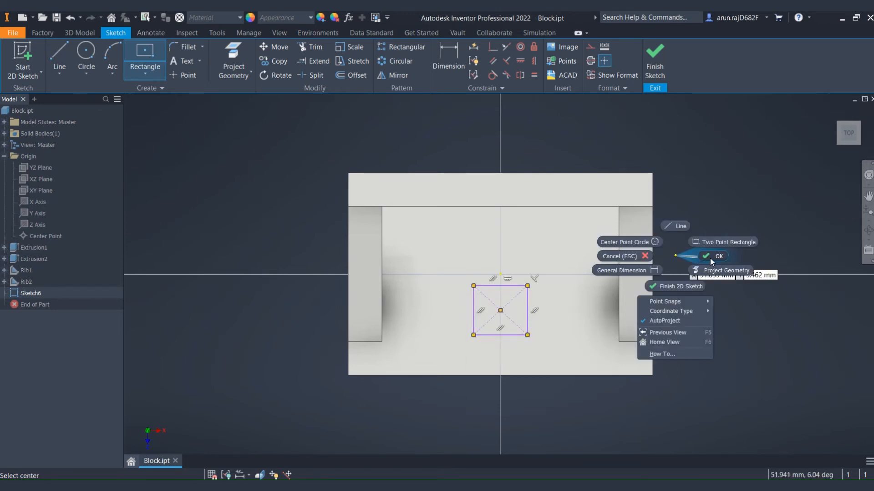
click(710, 258)
Project the base's front edge into the sketch as construction geometry
middle_drag(546, 347, 536, 308)
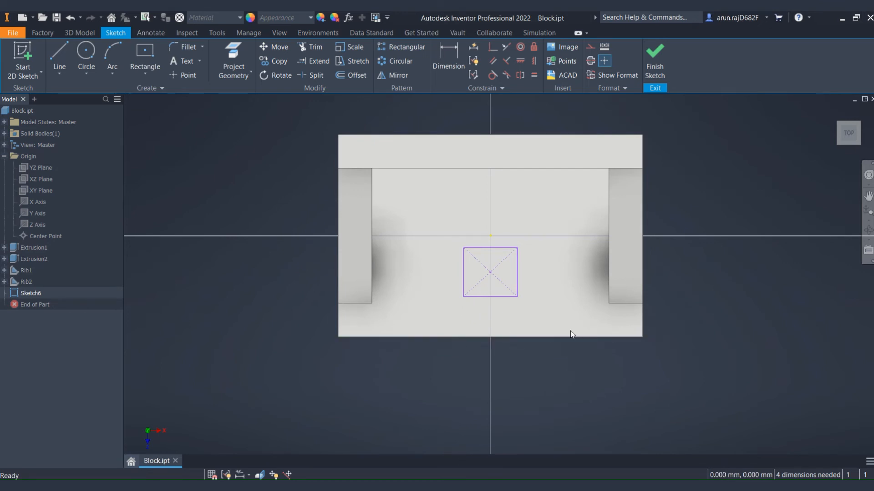
click(234, 53)
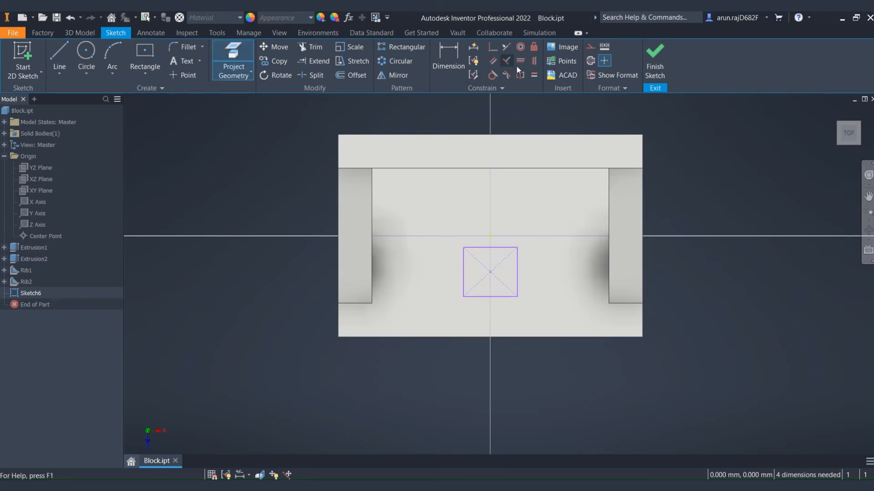
click(591, 47)
click(563, 339)
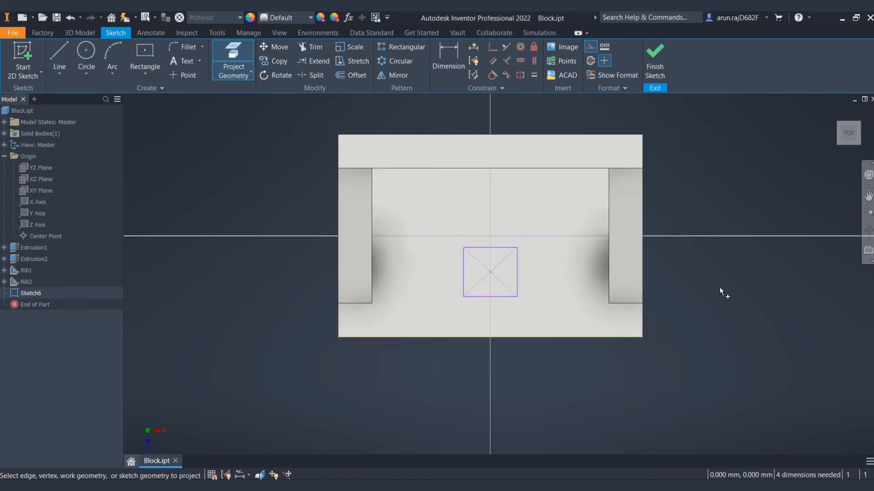
right_click(722, 286)
click(750, 288)
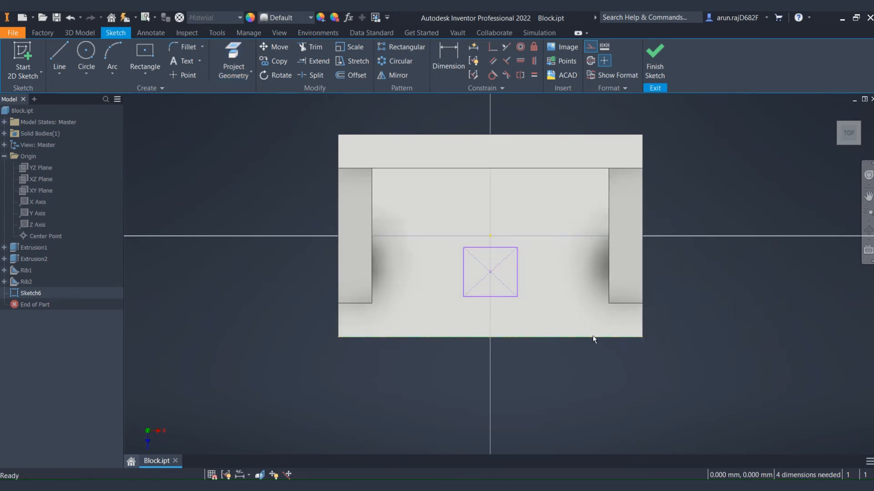
Dimension the new rectangle's back side and set its width to 15 mm
key(d)
click(510, 247)
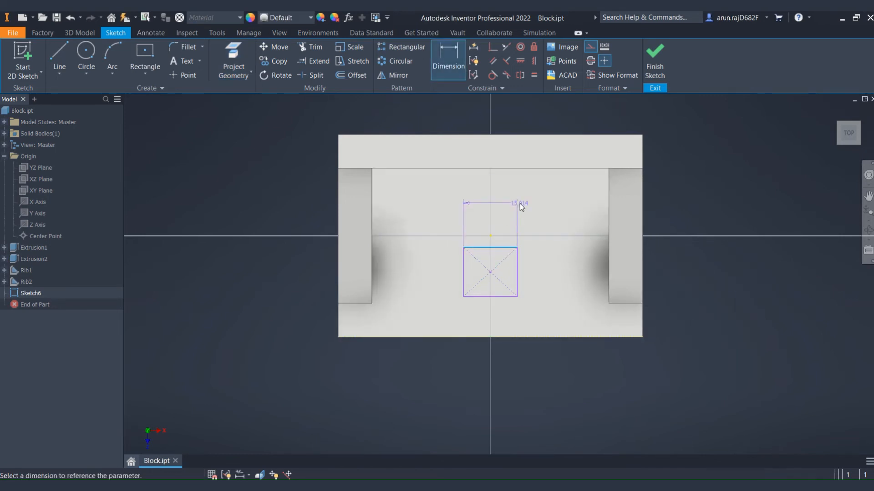
click(520, 203)
text(15)
key(Return)
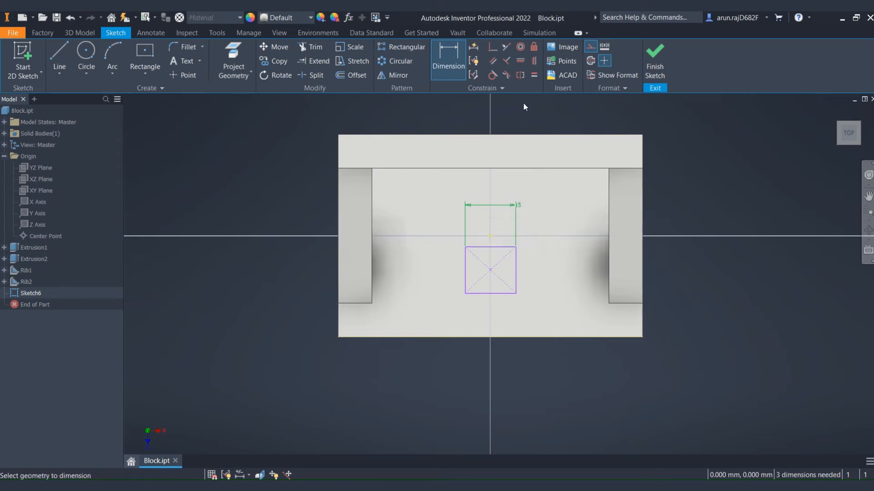
Make two adjacent sides of the rectangle equal so that it forms a square
click(534, 76)
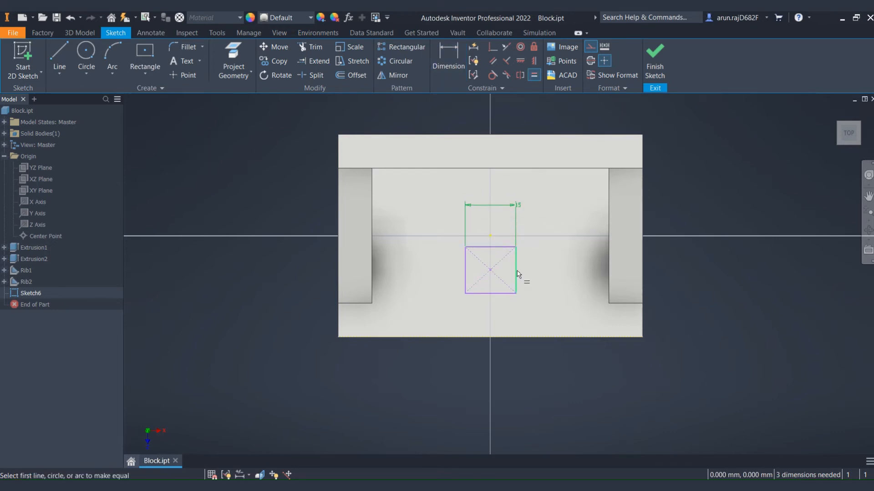
click(515, 272)
click(506, 247)
right_click(705, 268)
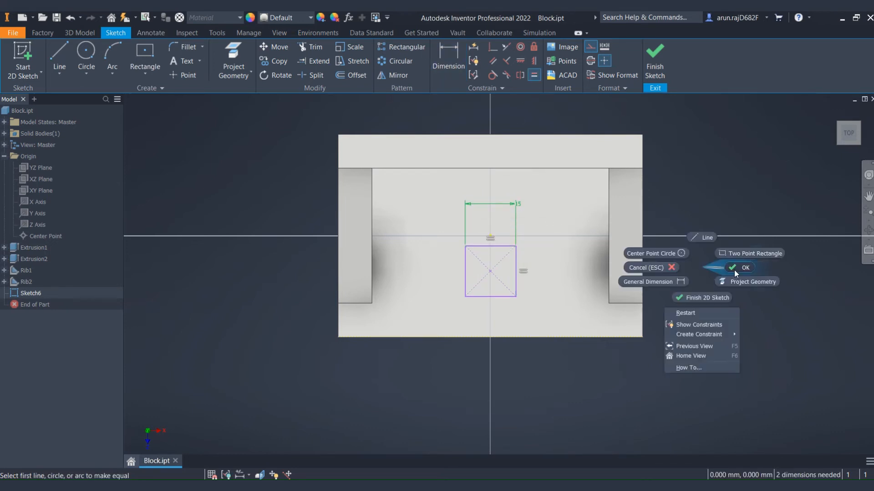
click(734, 270)
Dimension the square's front side 25 mm from the projected front edge of the base
click(449, 57)
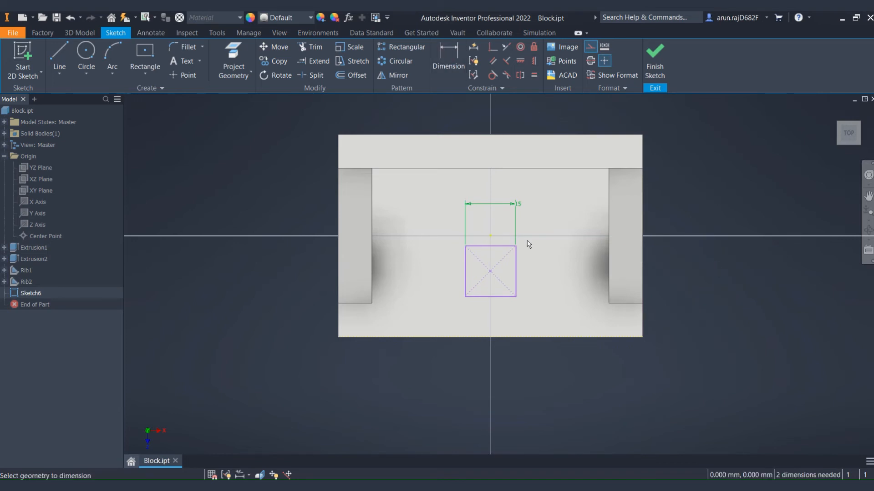
click(501, 302)
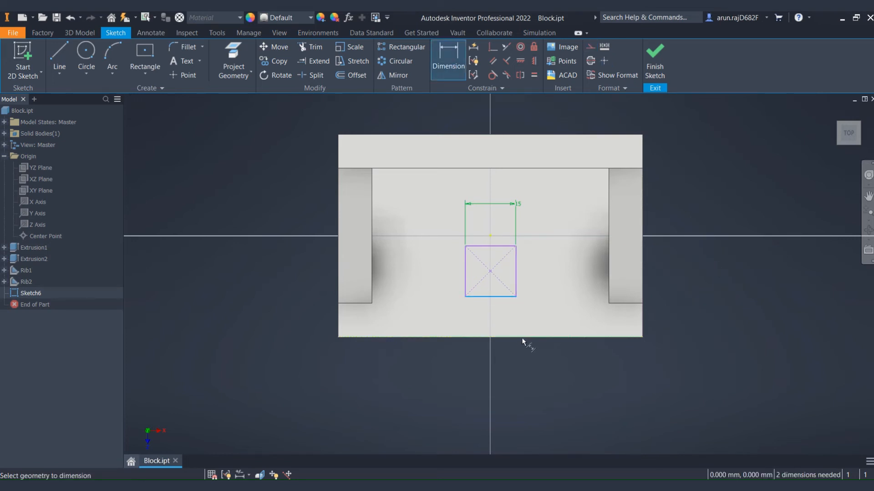
click(528, 337)
click(696, 336)
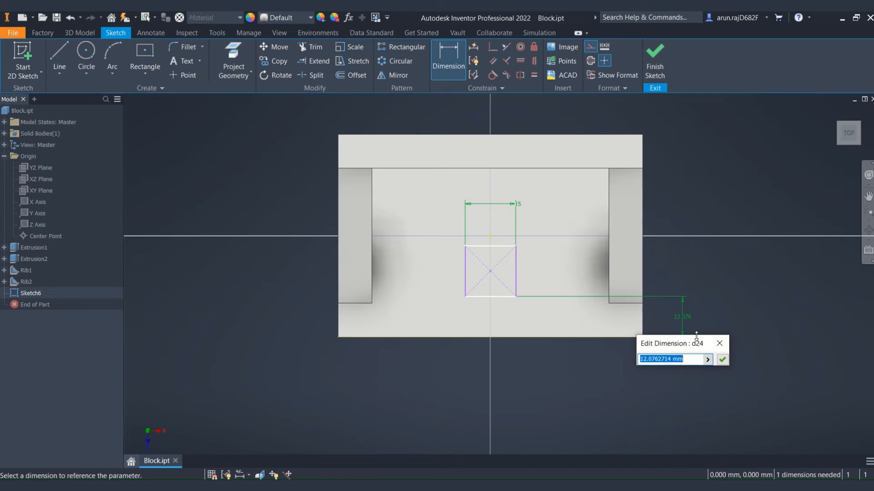
text(25)
key(Return)
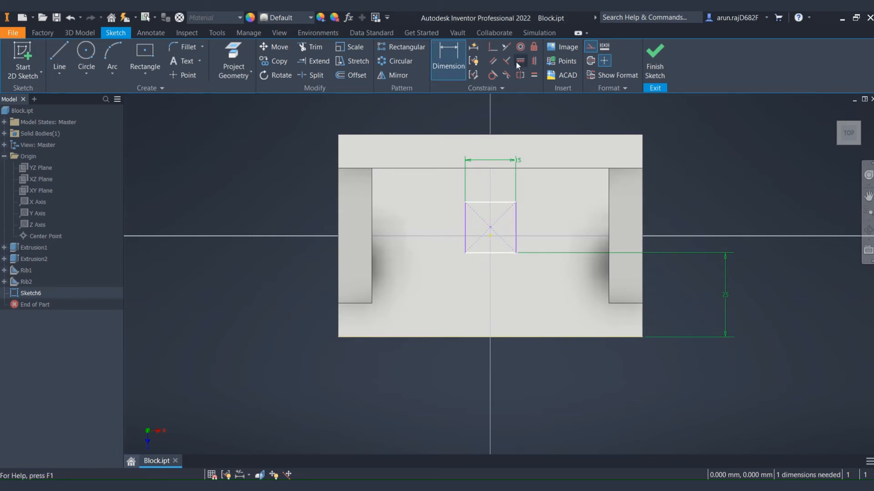
Align the square's center vertically with the sketch origin and finish the sketch
click(535, 60)
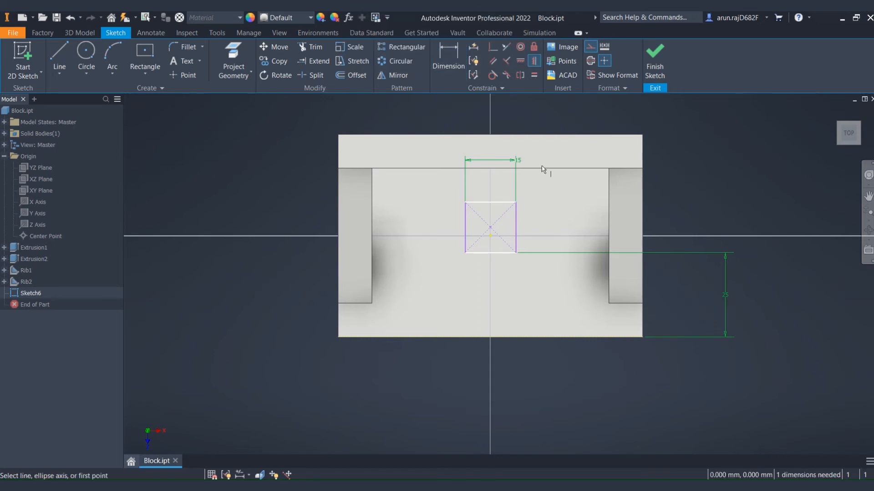
click(491, 228)
click(490, 236)
right_click(691, 190)
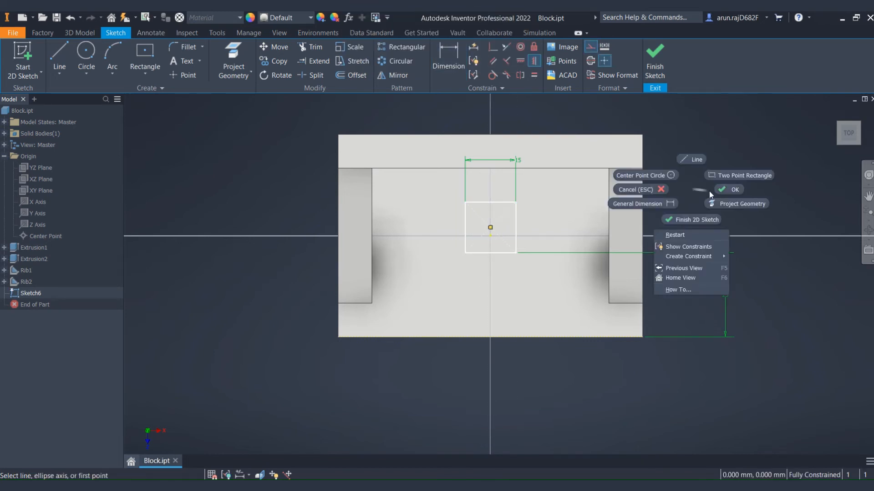
click(727, 189)
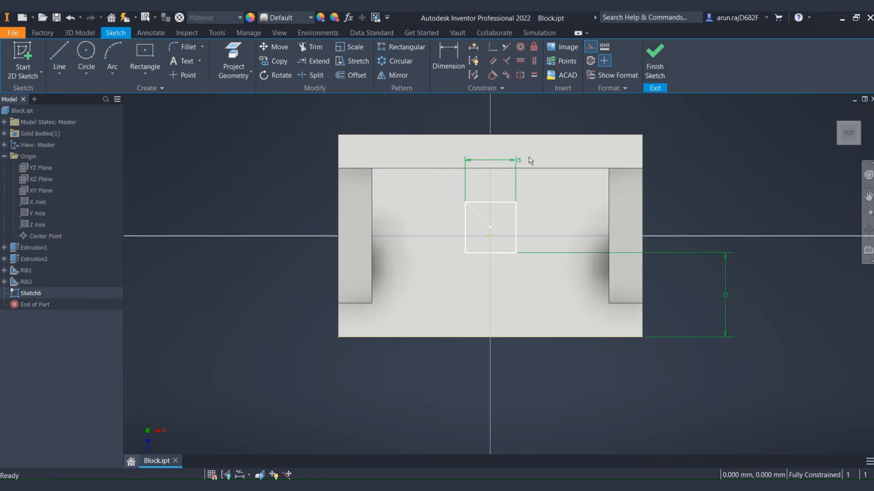
click(653, 59)
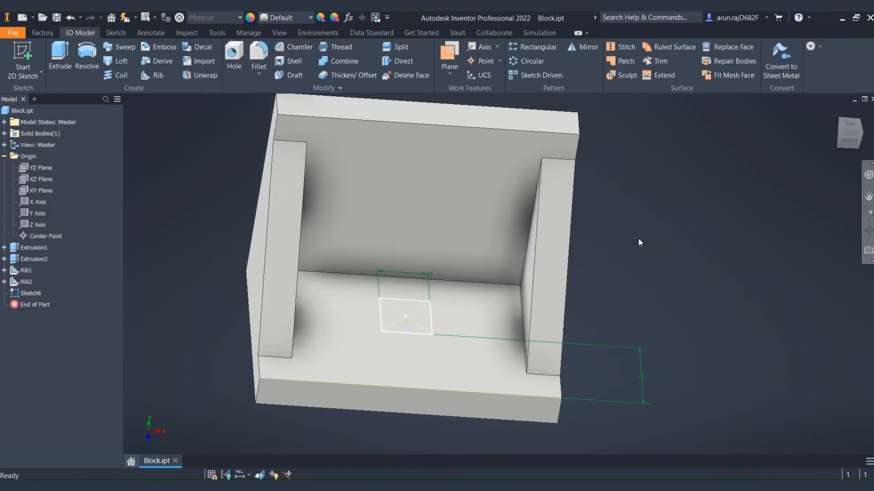
Extrude the 15 mm square sketch as a cut down through the base, using the Through All extent
middle_drag(665, 251, 703, 264)
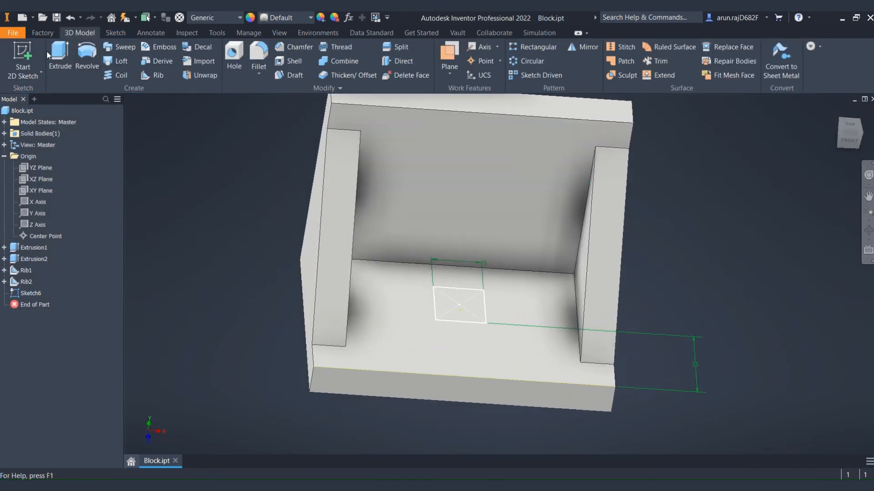
click(60, 58)
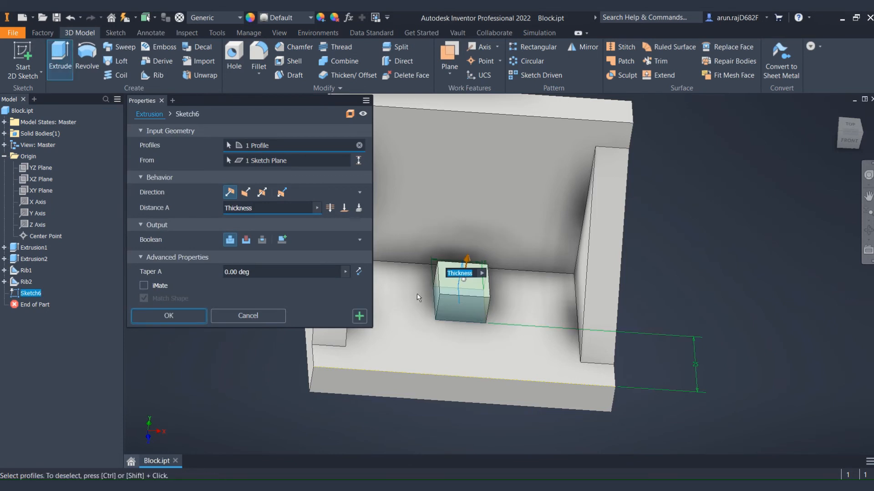
shift+middle_drag(689, 289, 628, 268)
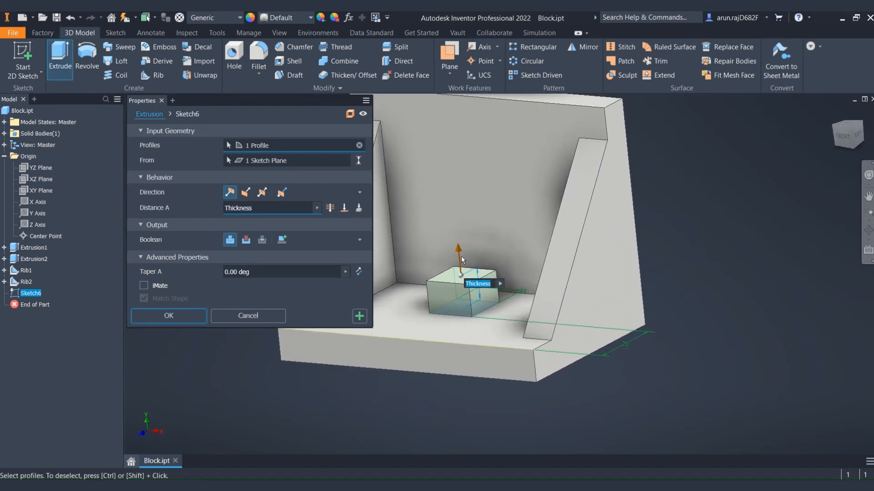
click(246, 240)
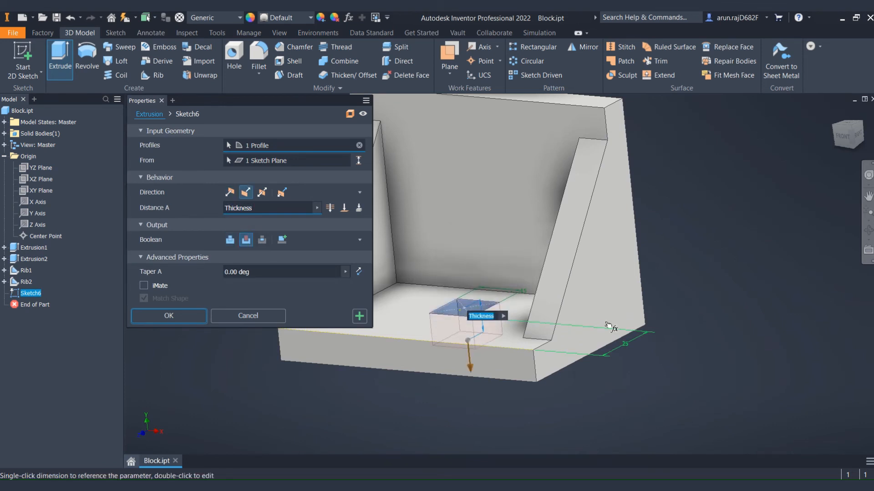
shift+middle_drag(610, 395, 691, 374)
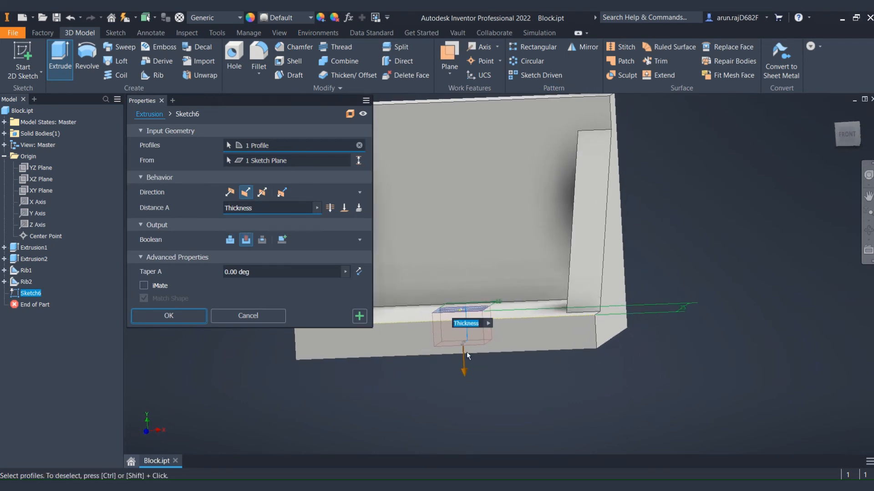
click(328, 208)
shift+middle_drag(637, 437, 587, 339)
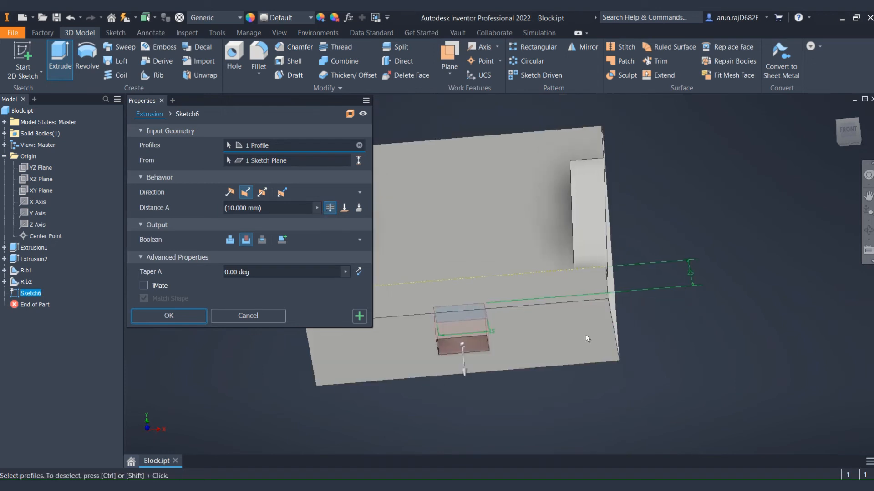
click(344, 208)
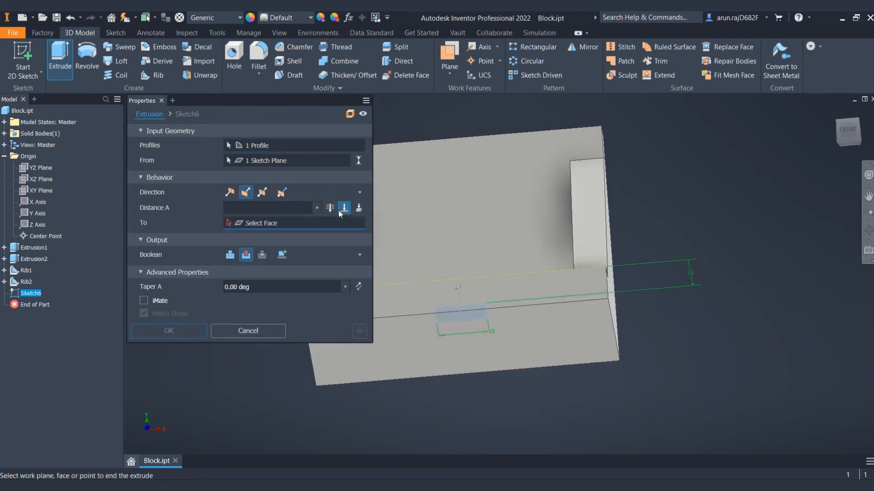
click(331, 208)
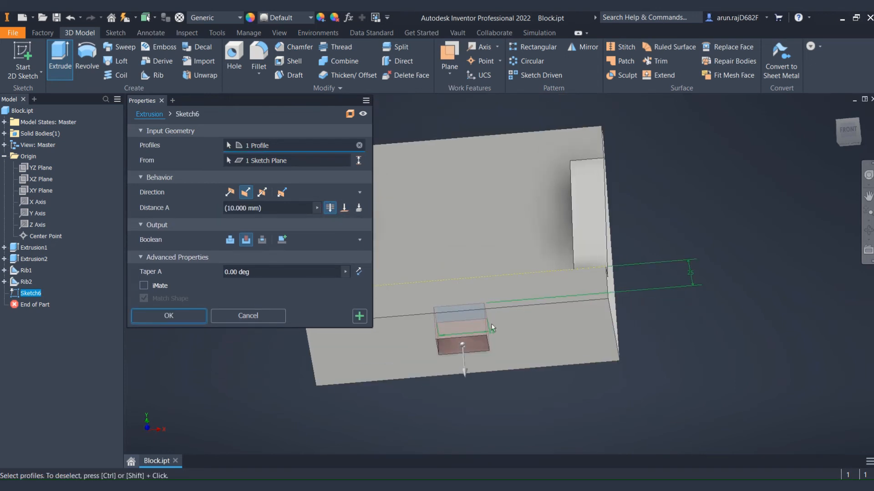
shift+middle_drag(621, 359, 571, 373)
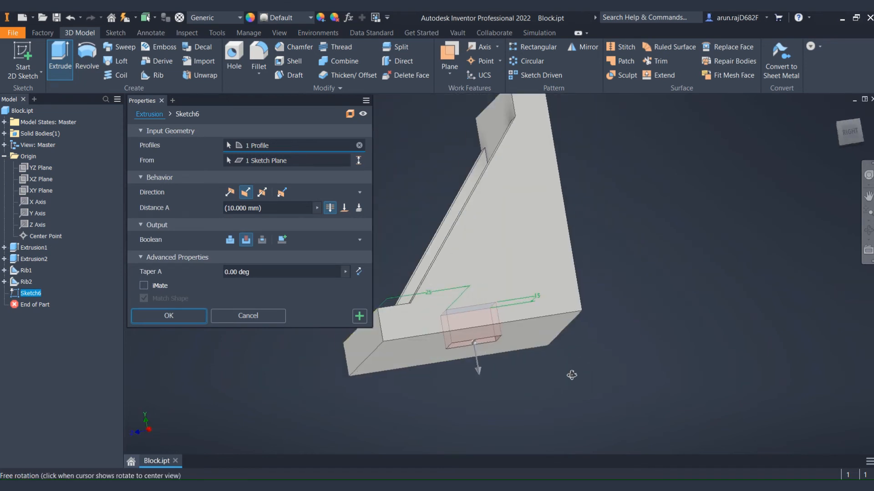
shift+middle_drag(499, 359, 309, 294)
click(191, 312)
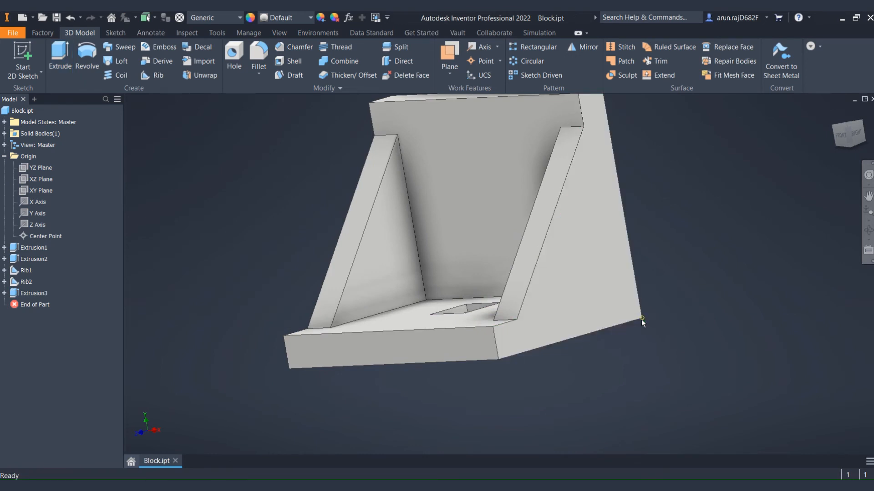
Start a sketch on the upright's front face and draw a center rectangle between the two ribs
shift+middle_drag(641, 319, 654, 308)
key(s)
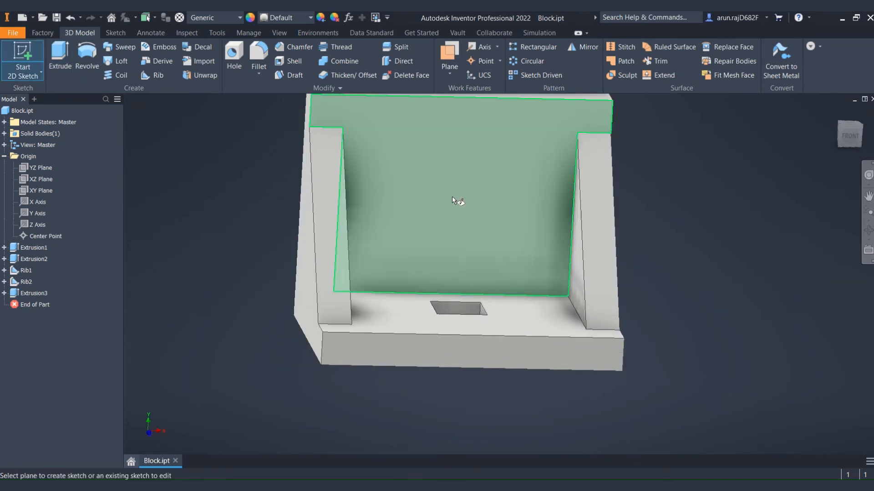
click(452, 196)
click(535, 213)
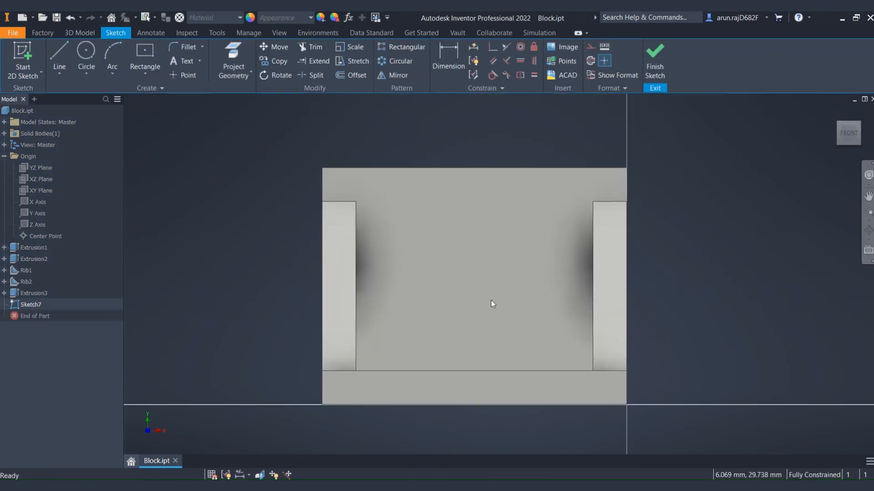
key(c)
click(469, 263)
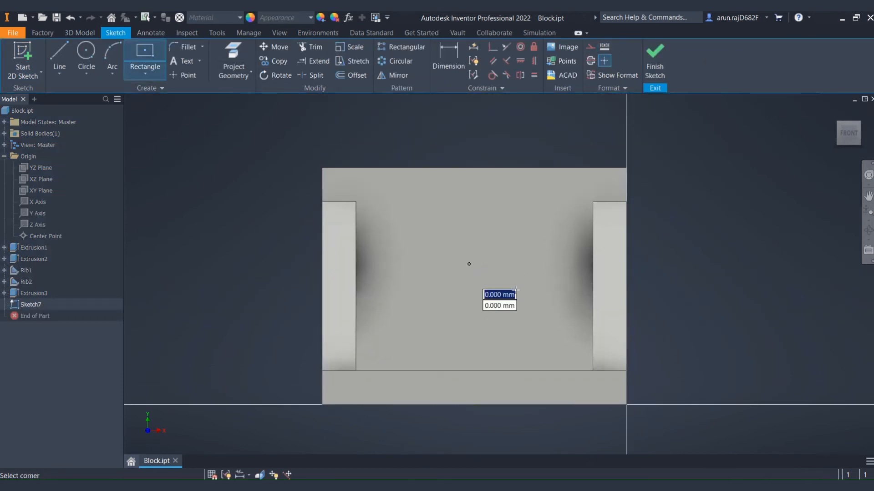
click(521, 287)
right_click(462, 136)
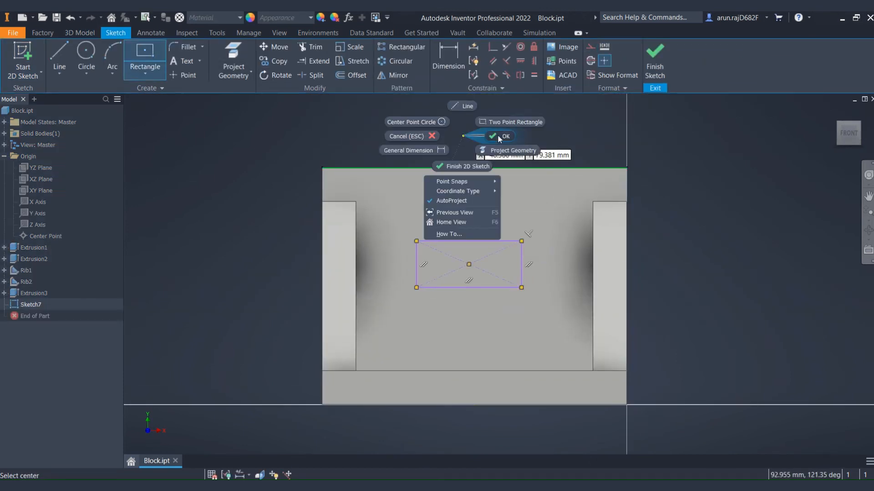
click(497, 134)
Dimension the rectangle on the upright to 35 mm wide and 15 mm high
click(450, 62)
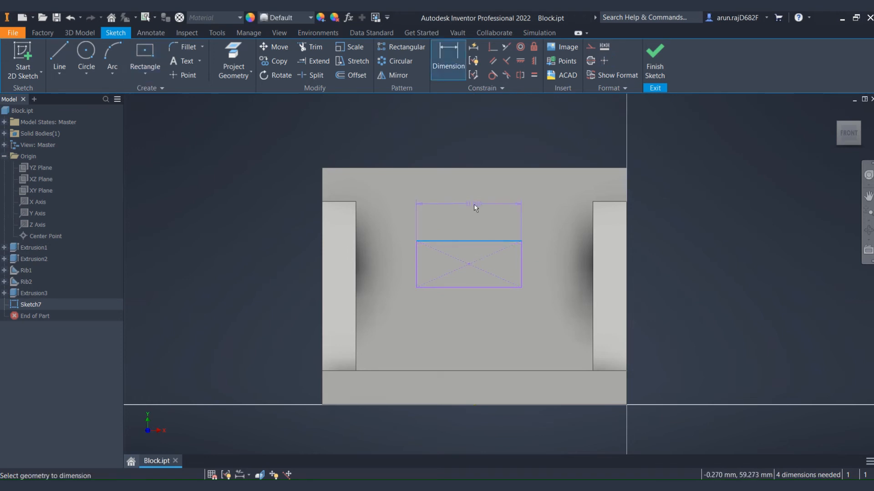
click(473, 204)
text(15)
key(Return)
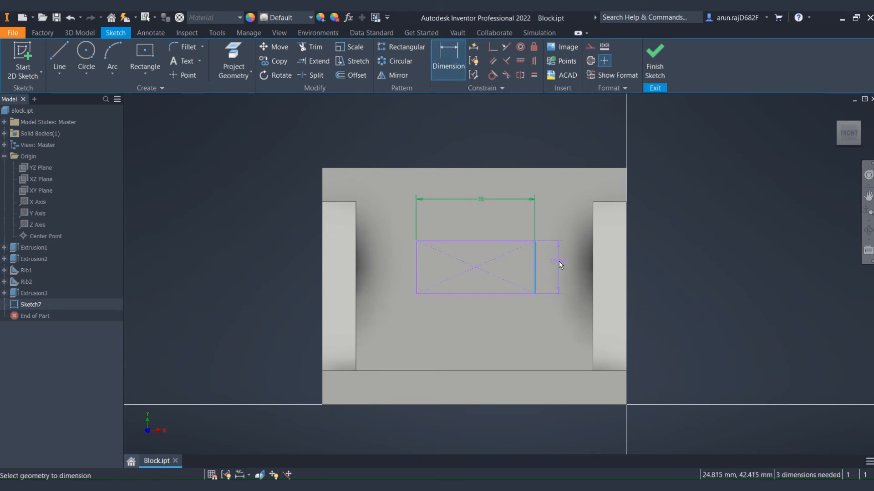
click(559, 261)
text(15)
key(Return)
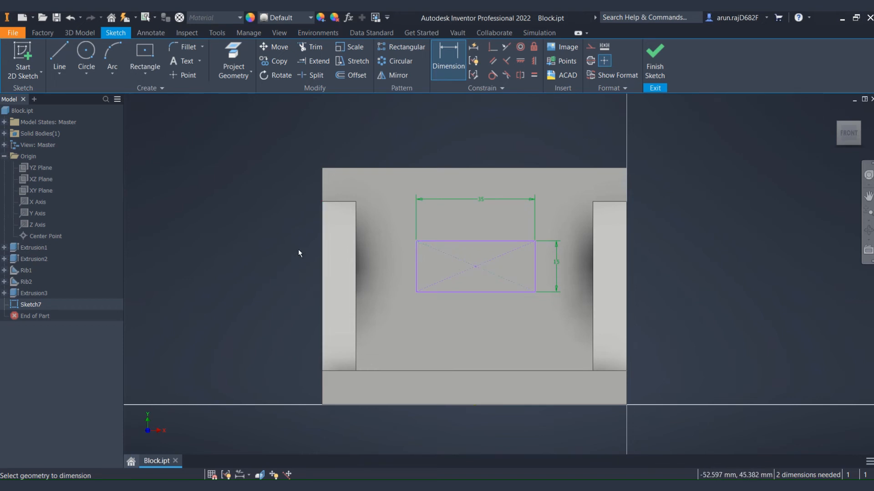
Project the base's upper edge and left end edge into the sketch as construction geometry
key(g)
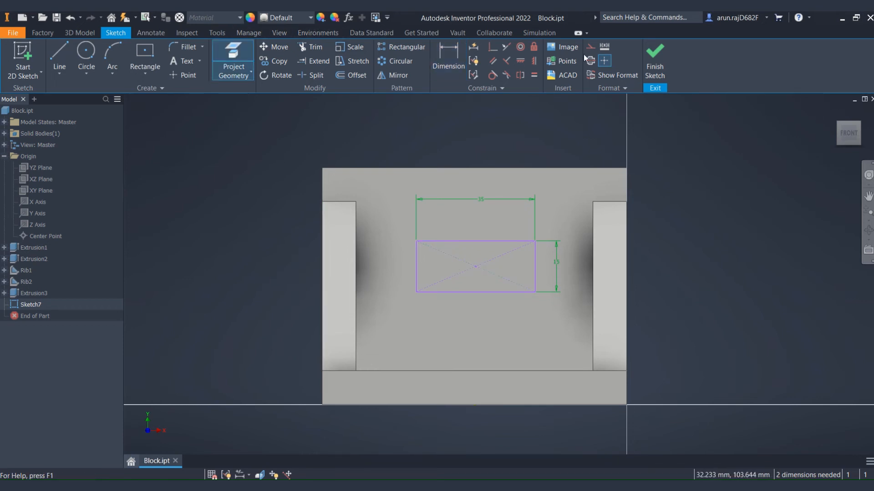
click(594, 48)
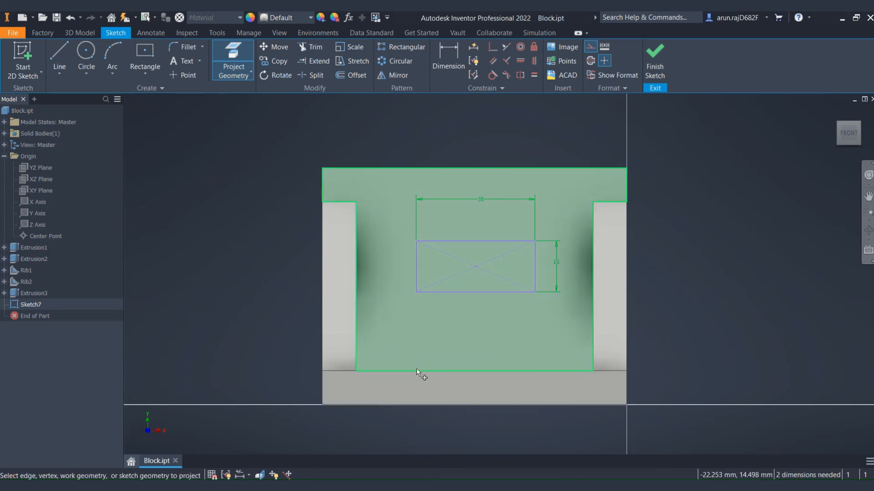
right_click(686, 221)
click(700, 223)
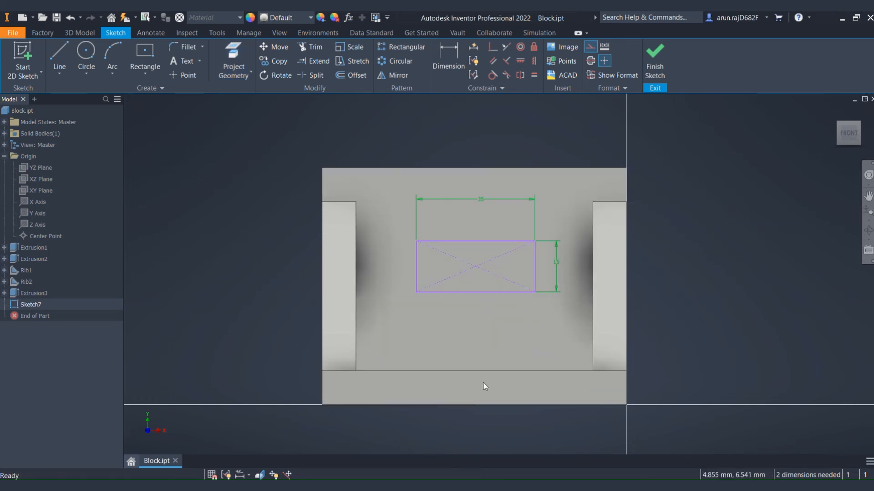
Dimension the rectangle's center 45 mm horizontally from the left end edge of the base
click(438, 53)
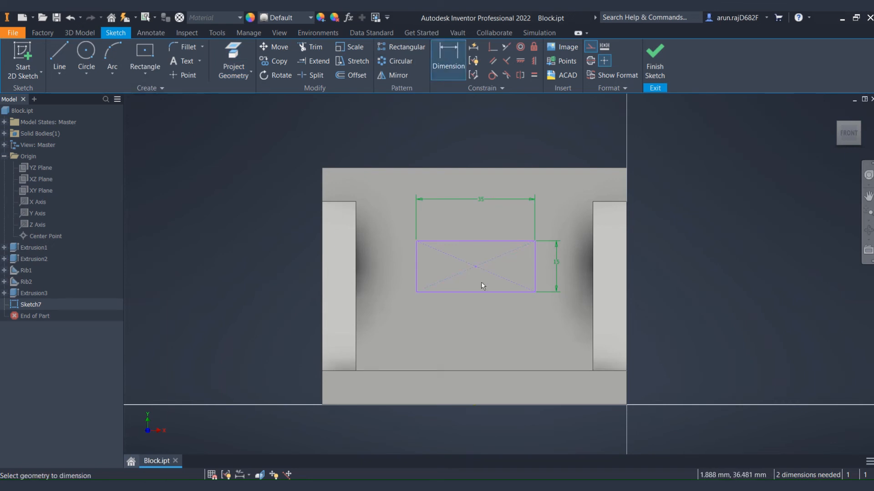
click(321, 390)
click(378, 419)
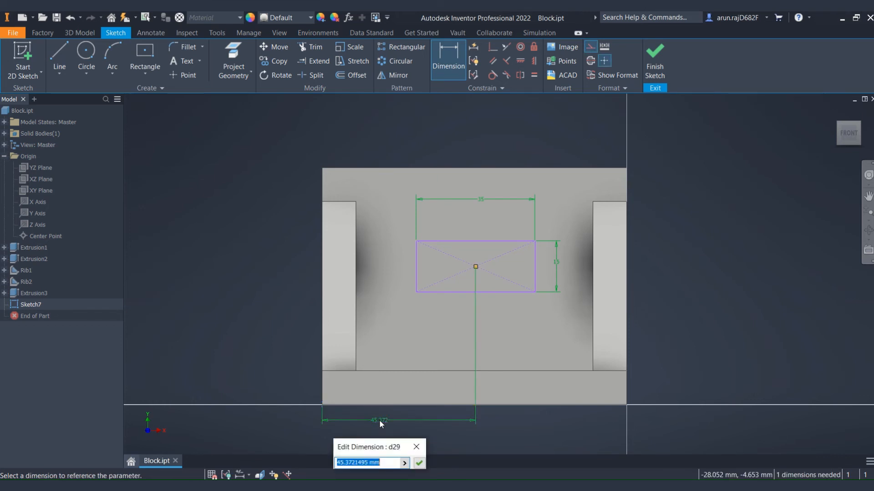
text(45)
key(Return)
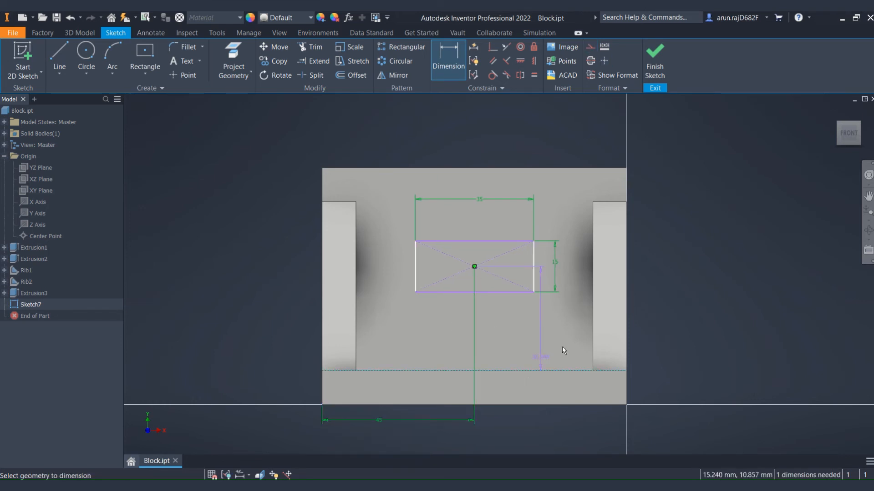
key(Escape)
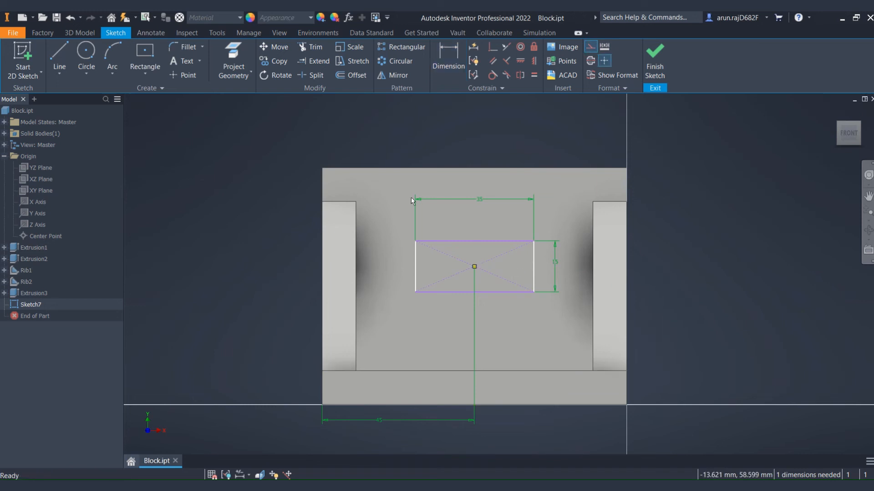
Dimension the rectangle's lower side 25 mm above the projected upper edge of the base
click(453, 59)
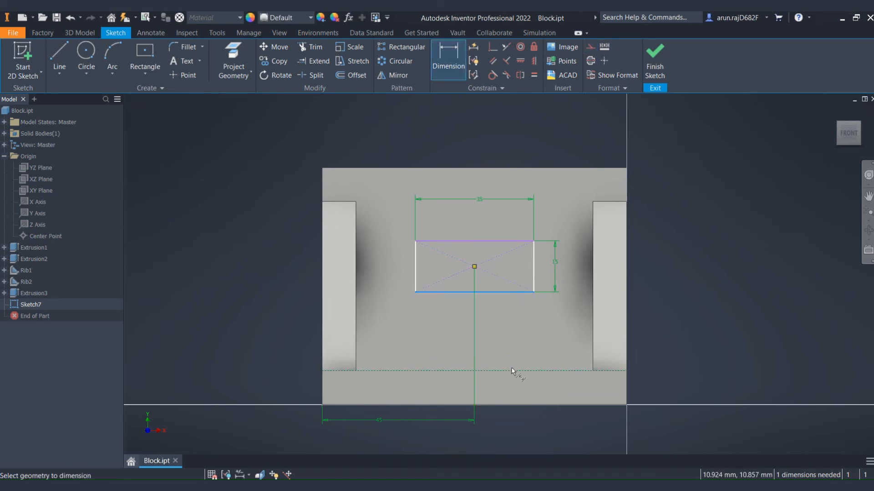
click(684, 325)
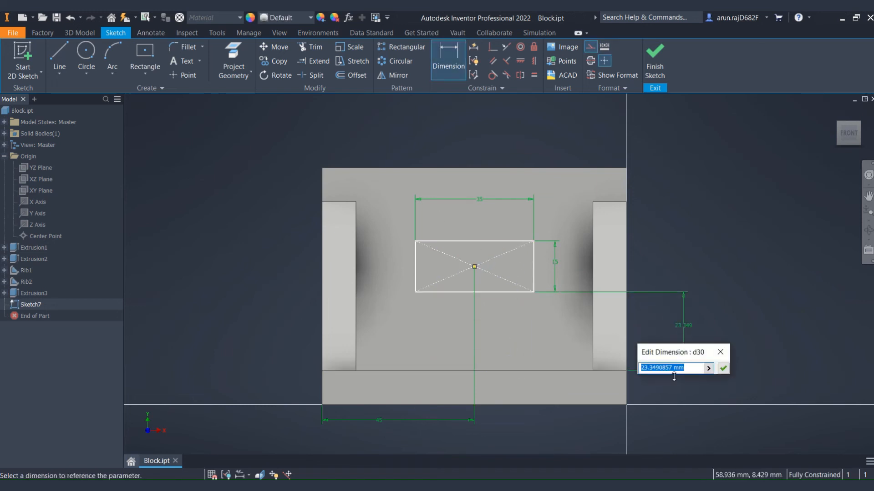
text(25)
key(Return)
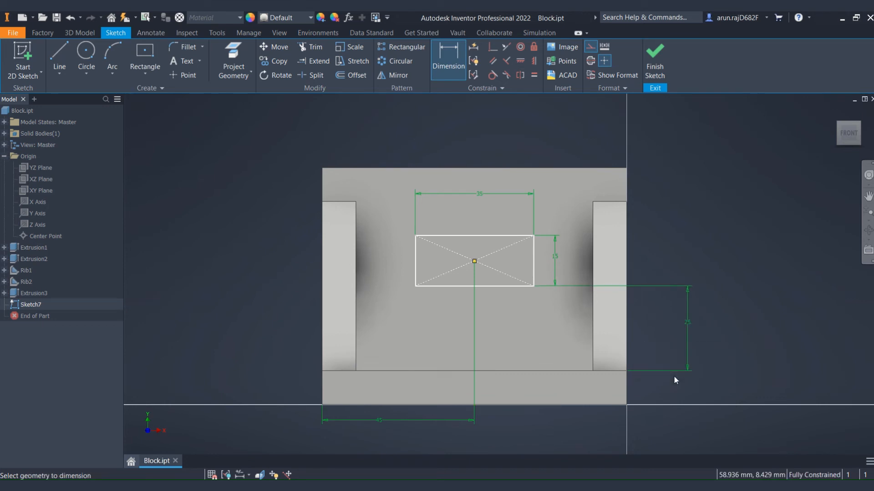
Change the rectangle's height above the base to 20 mm and finish the sketch
click(684, 322)
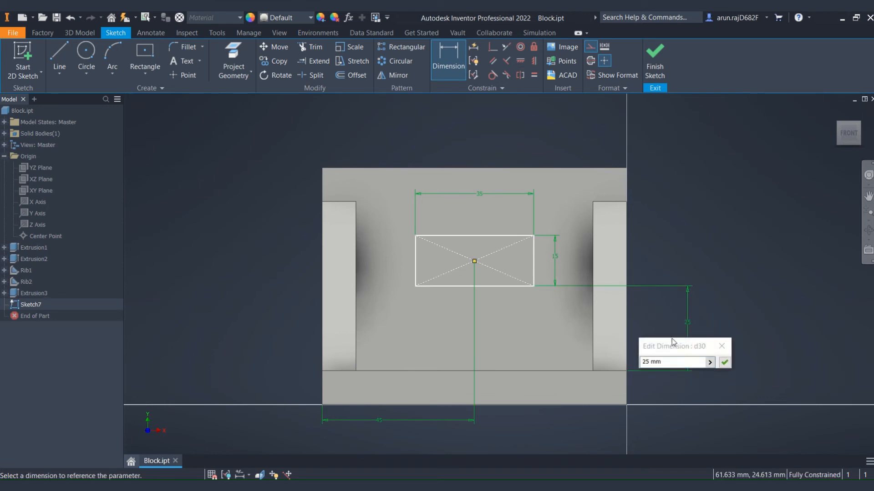
text(20)
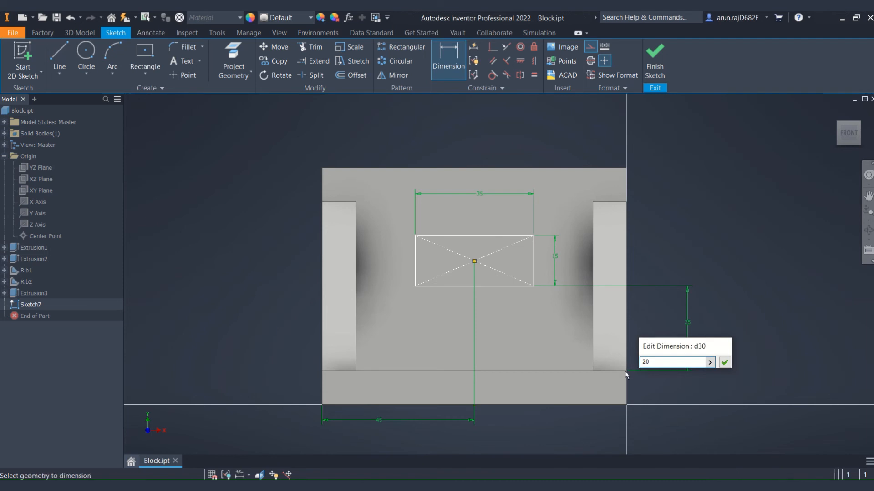
key(Return)
click(654, 61)
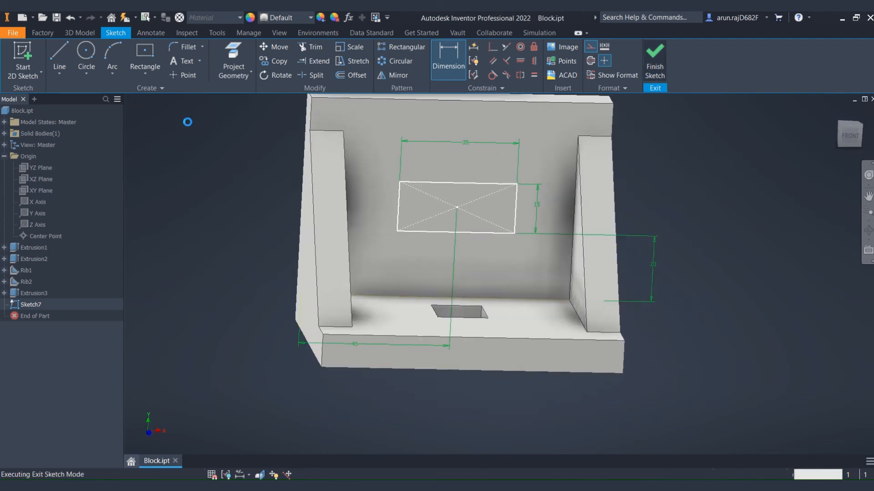
Extrude the 35 × 15 mm rectangle as a Through All cut through the upright and return to the home view
click(60, 58)
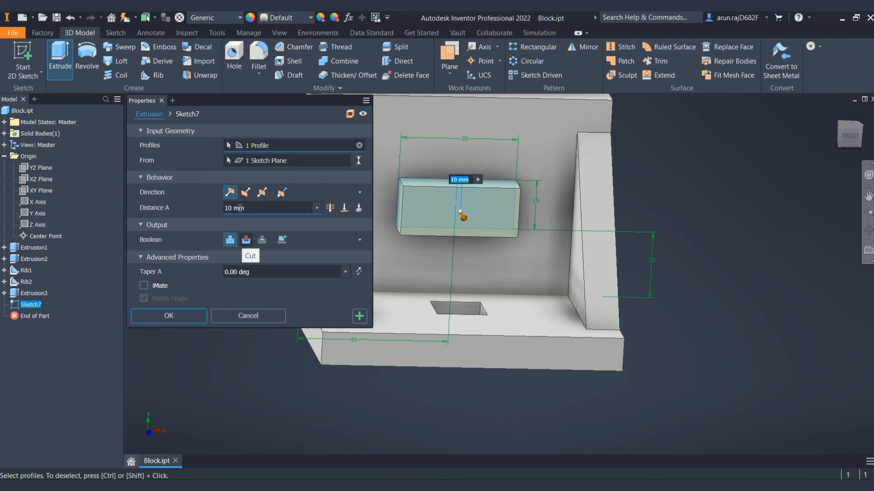
click(246, 192)
shift+middle_drag(657, 275, 511, 275)
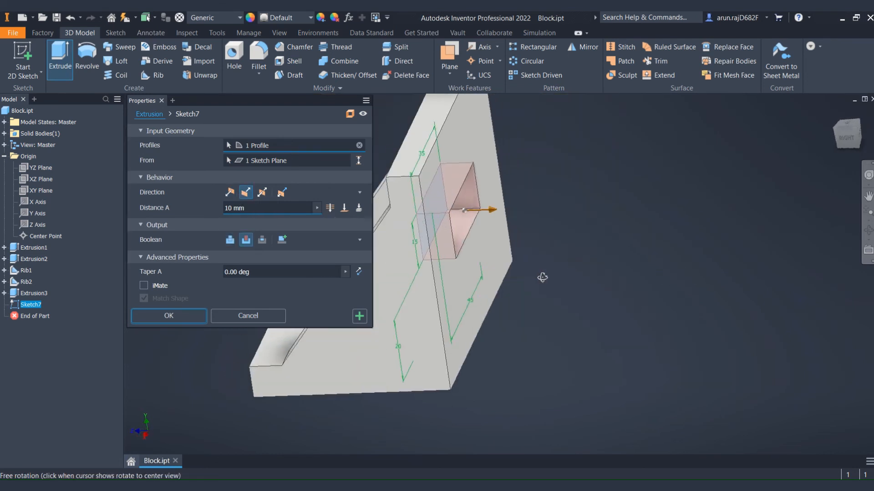
click(331, 212)
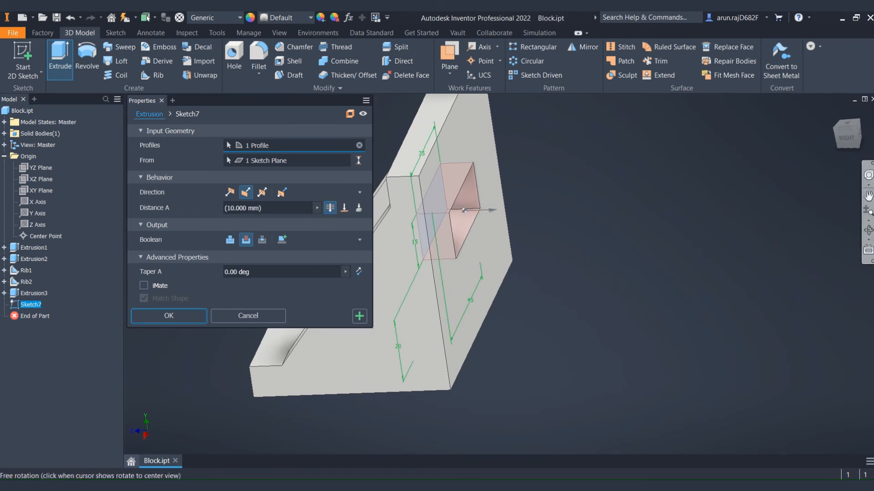
click(185, 311)
shift+middle_drag(544, 359, 627, 312)
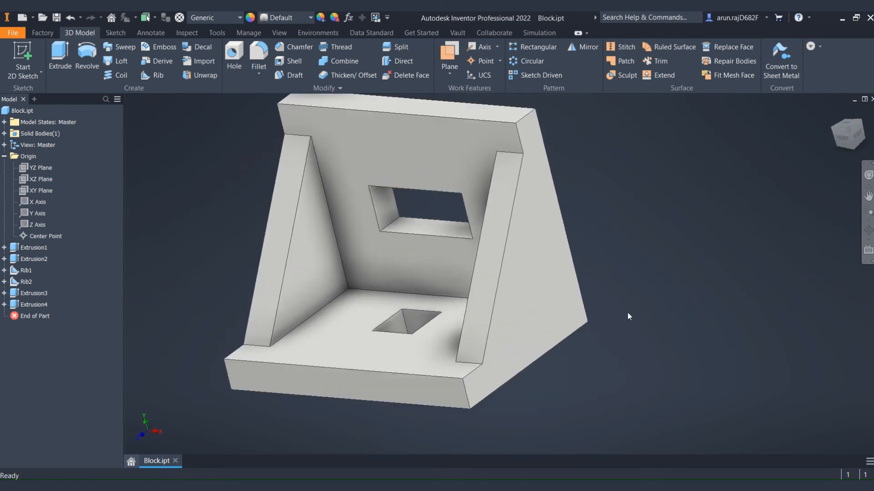
click(838, 111)
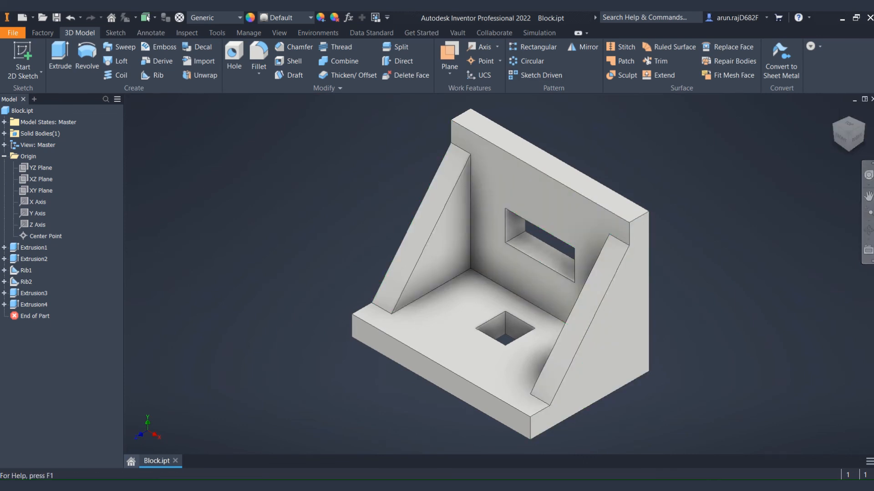
Assign the Steel, Mild material to the block and collapse the Origin folder
click(216, 19)
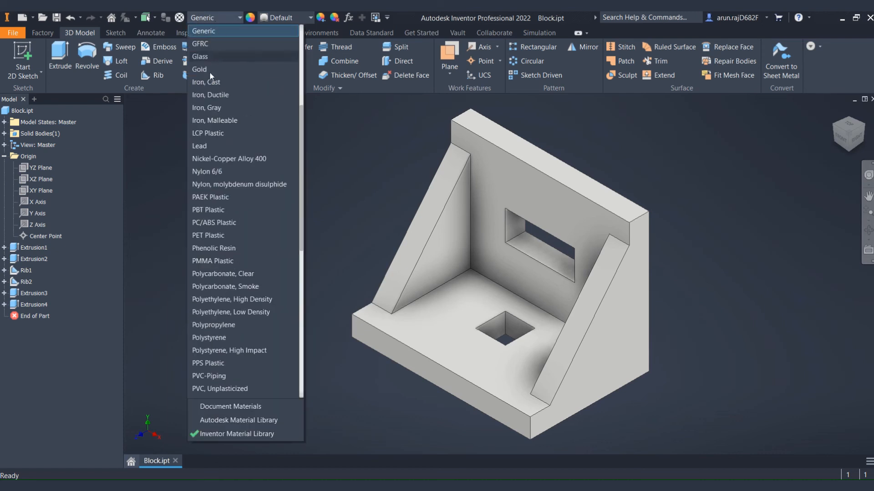
scroll(241, 156, down, 10)
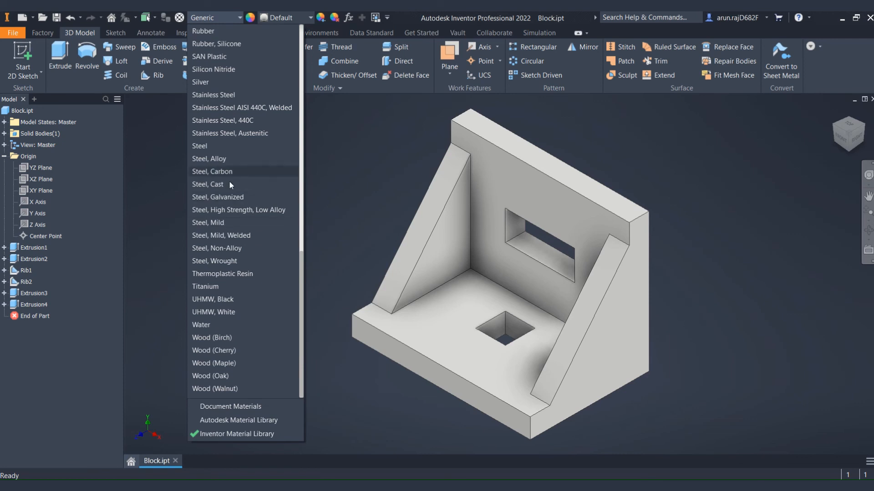
click(213, 223)
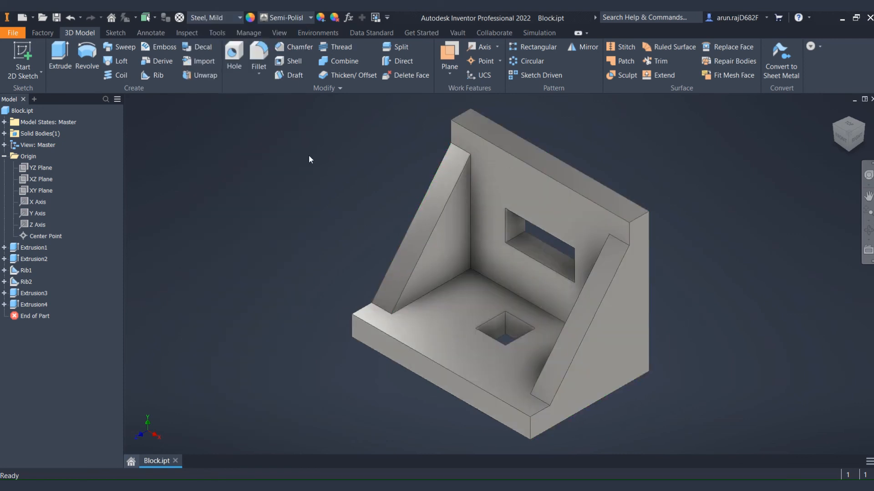
click(4, 156)
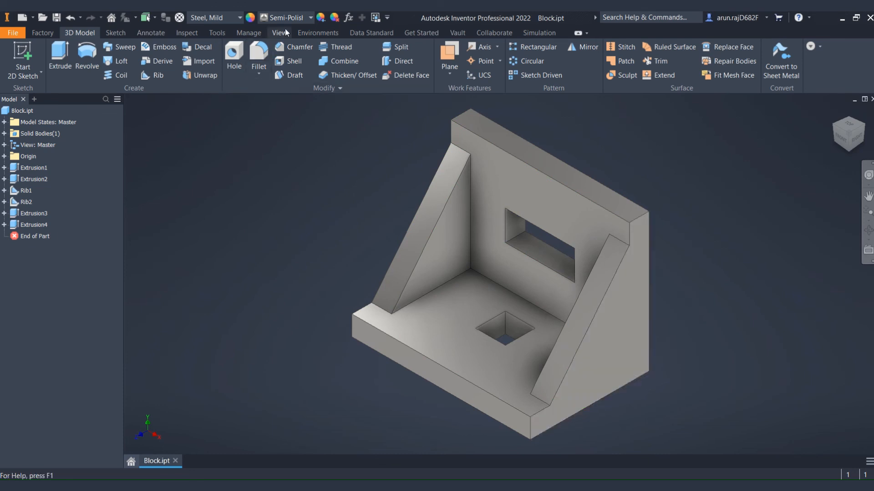
shift+middle_drag(580, 378, 646, 337)
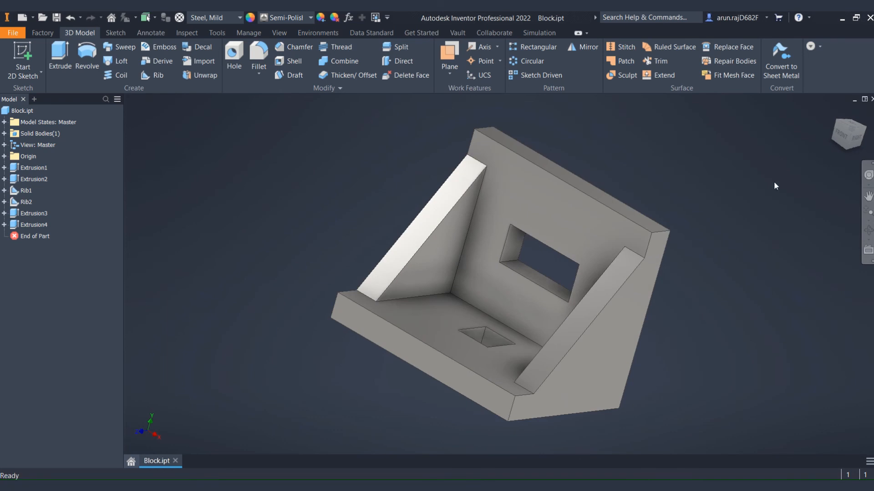
click(834, 111)
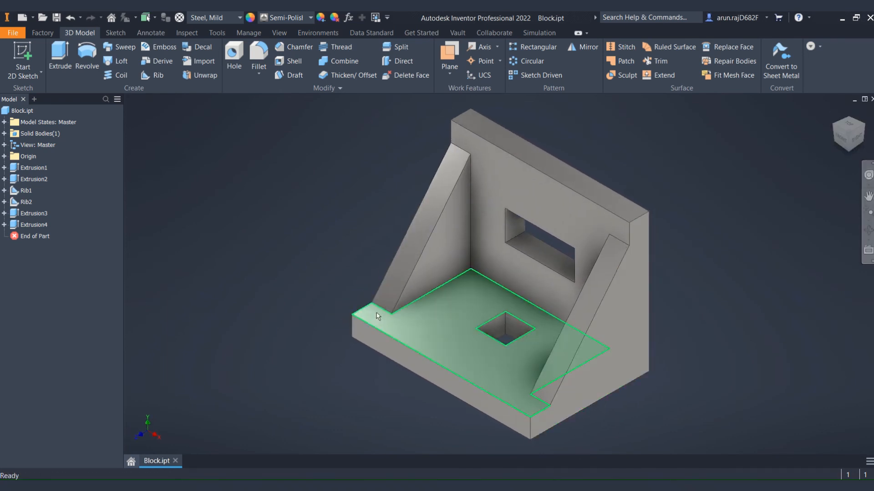
click(16, 112)
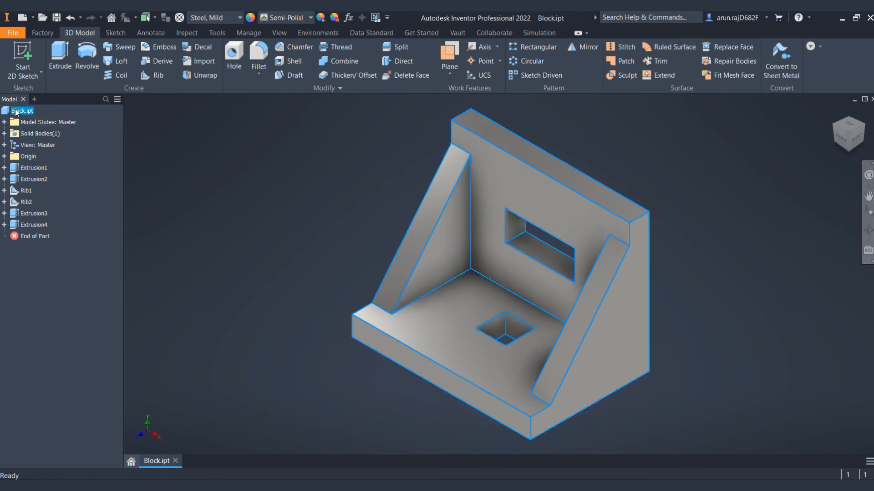
right_click(15, 110)
click(37, 255)
drag(450, 57, 429, 93)
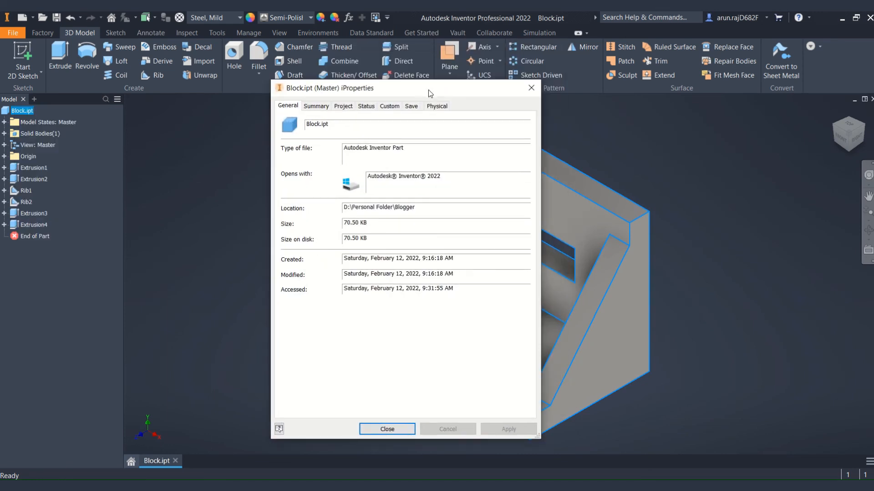
key(Escape)
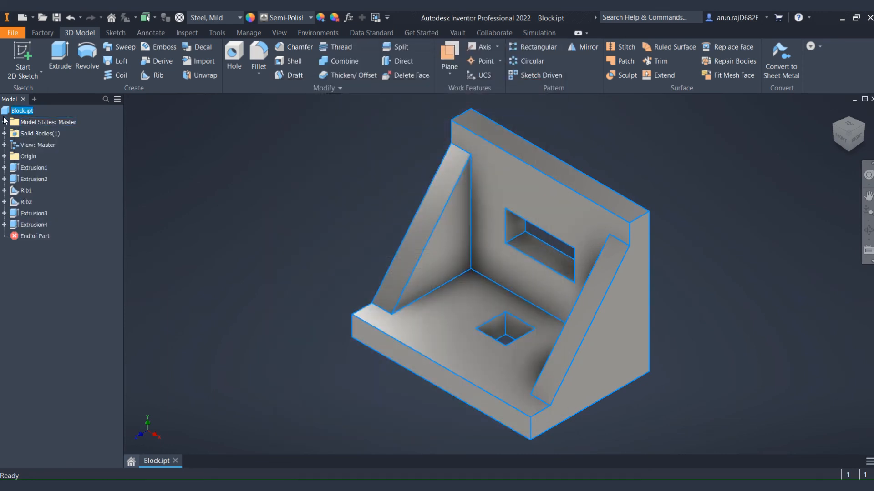
Examine the block's physical iProperties, including mass, area, volume and center of gravity, and close them without changes
right_click(30, 112)
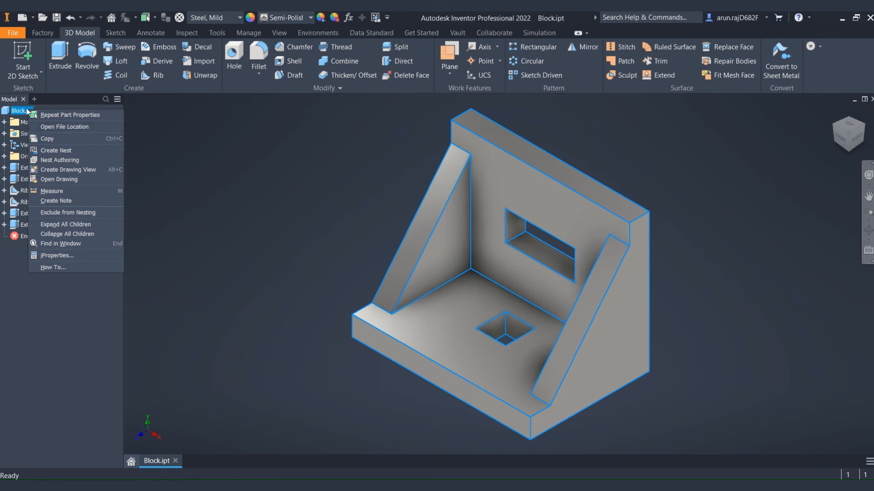
click(81, 257)
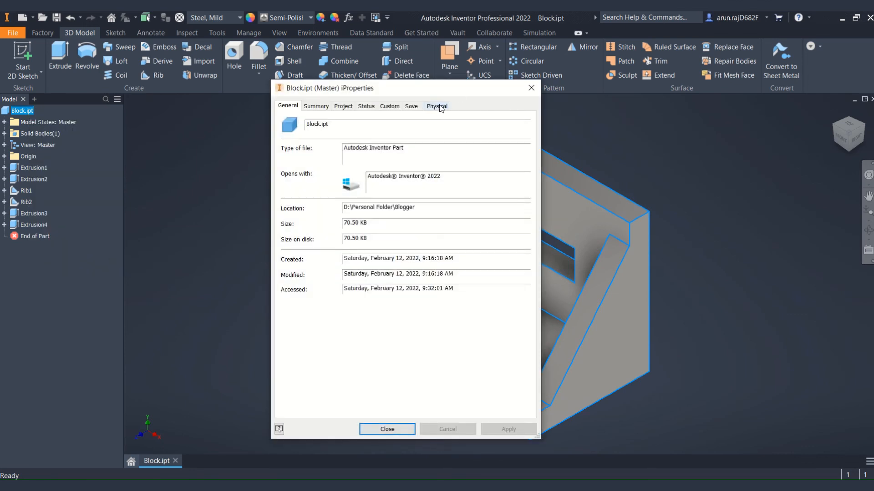
click(440, 108)
drag(460, 91, 403, 92)
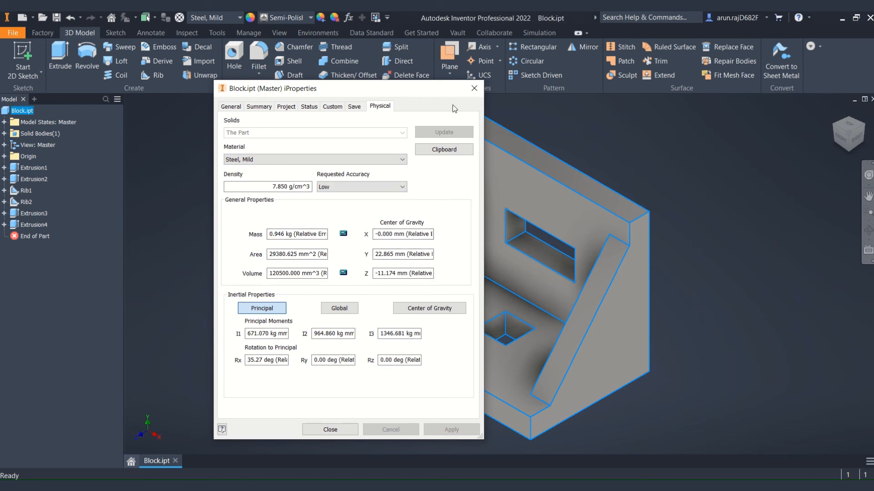
click(306, 429)
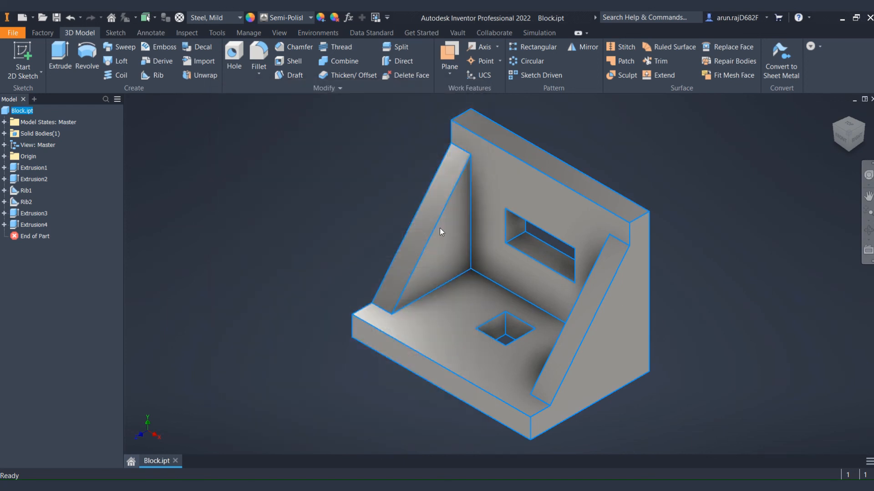
click(717, 210)
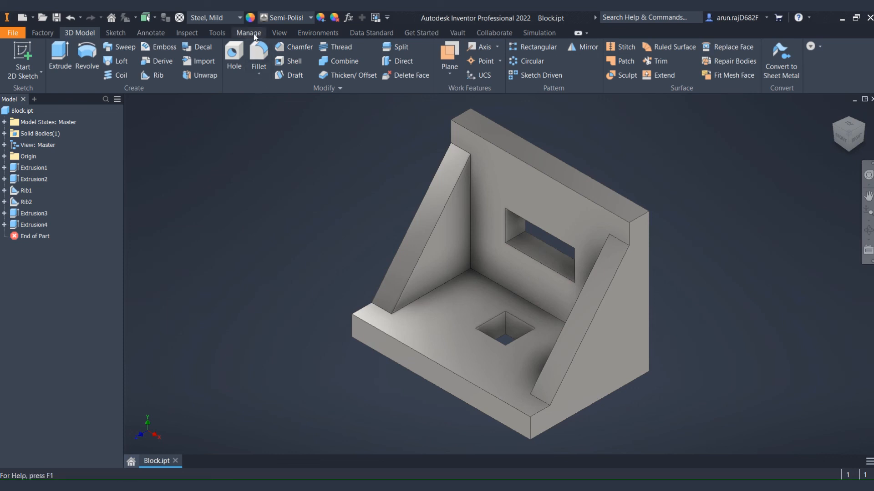
Start a general note in the upper-left quadrant of the model view, using the ASME - mm annotation standard
click(187, 33)
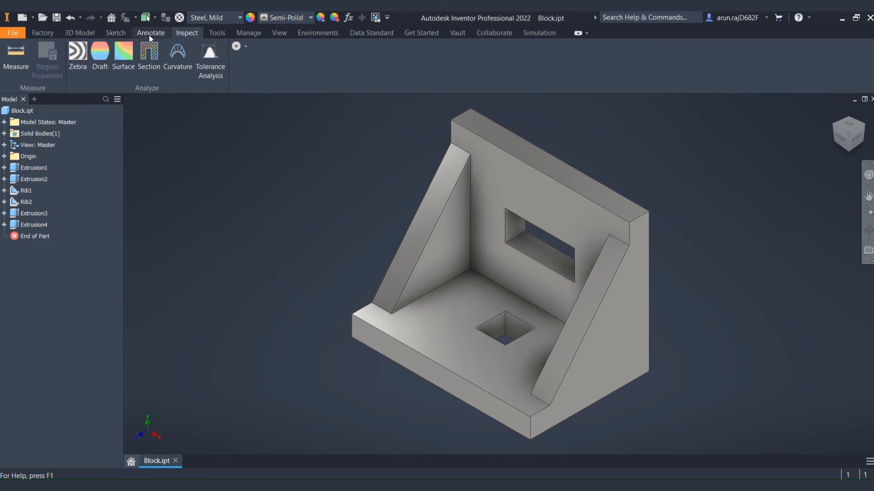
click(150, 34)
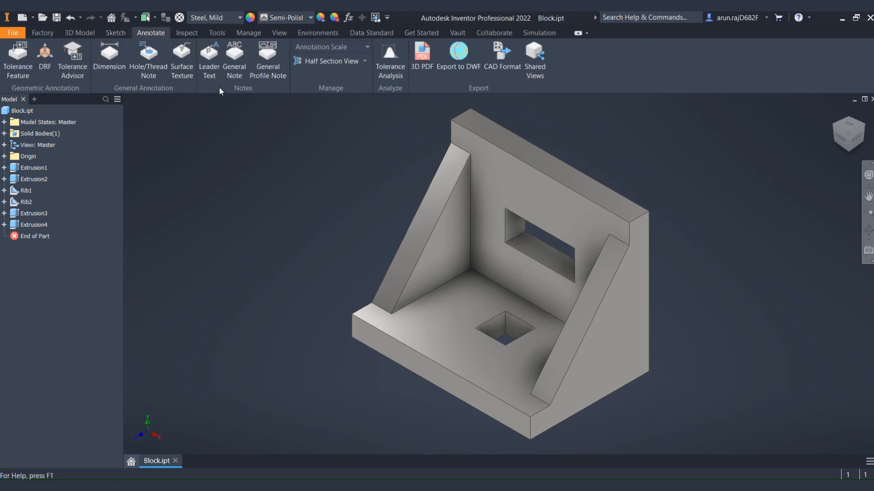
click(242, 60)
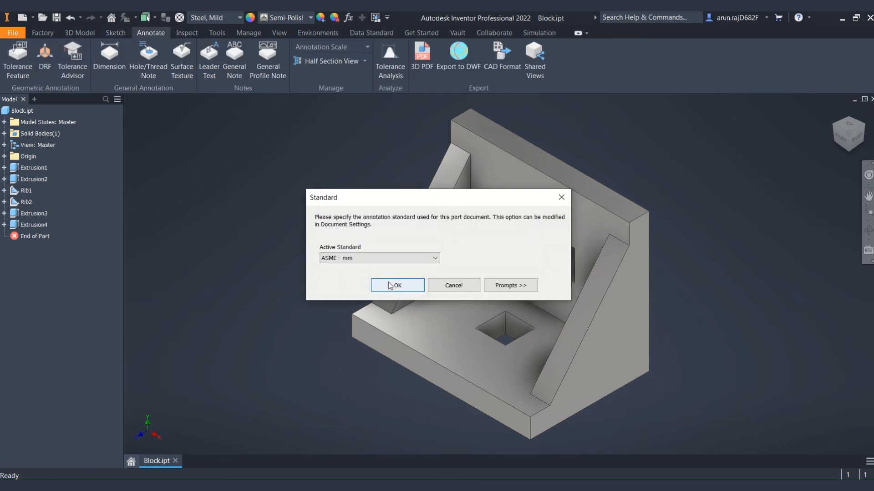
click(395, 285)
click(224, 147)
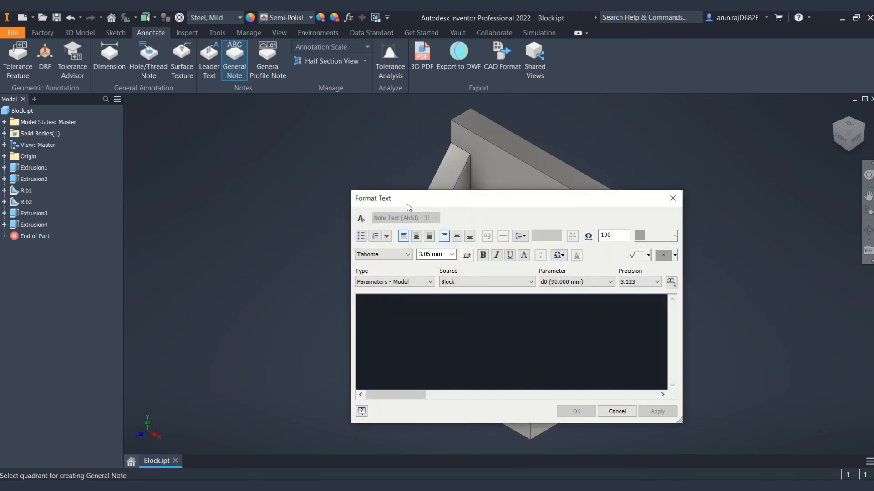
drag(407, 203, 380, 107)
Insert the MATERIAL property from the standard iProperties as the first entry of the general note
click(389, 185)
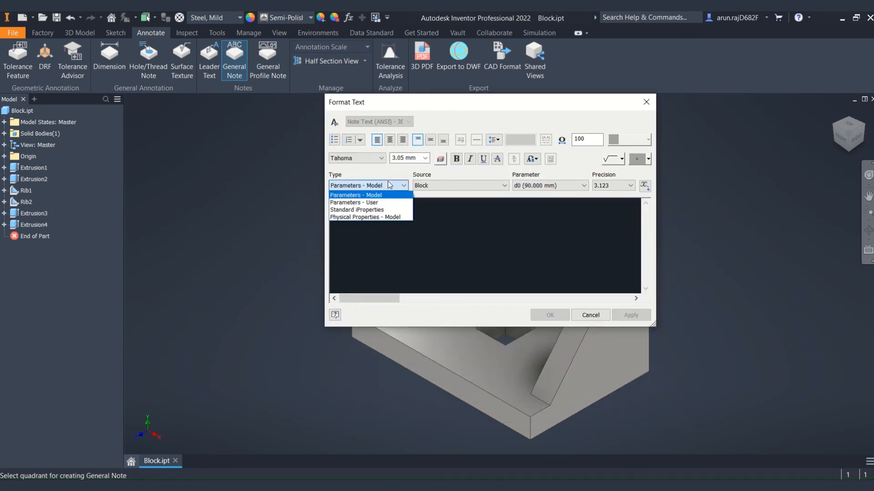
click(364, 210)
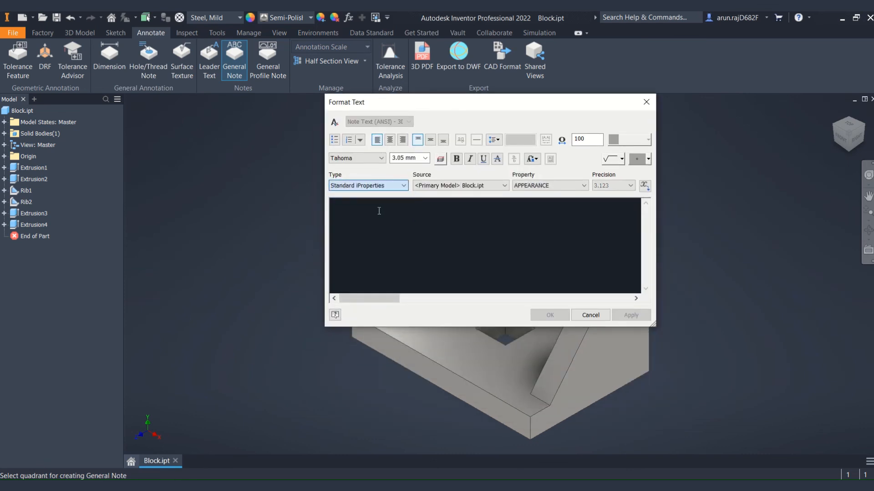
click(438, 188)
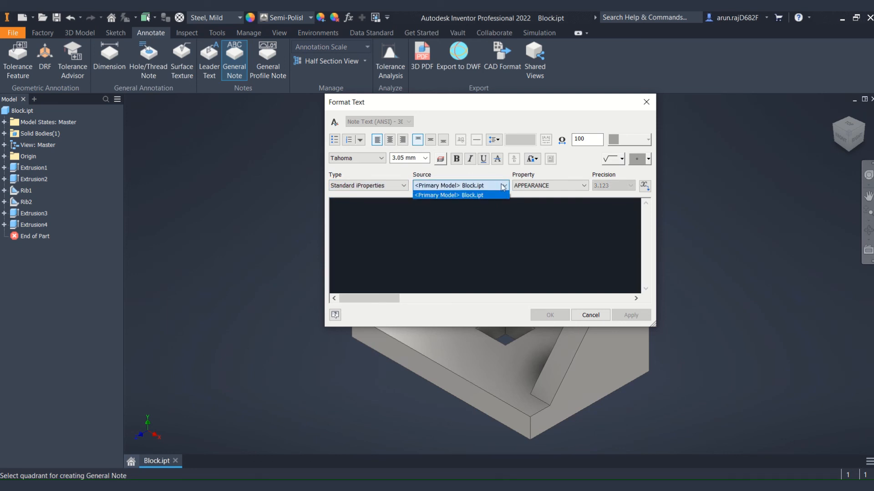
click(546, 185)
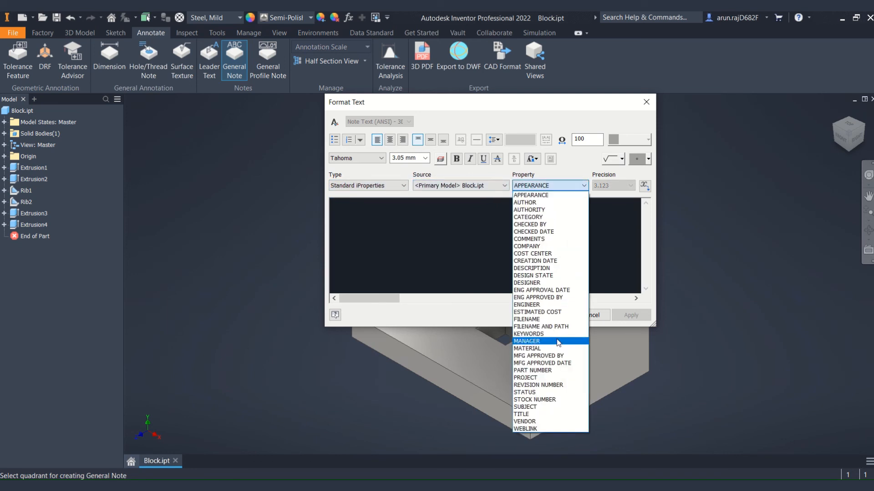
click(546, 348)
click(644, 186)
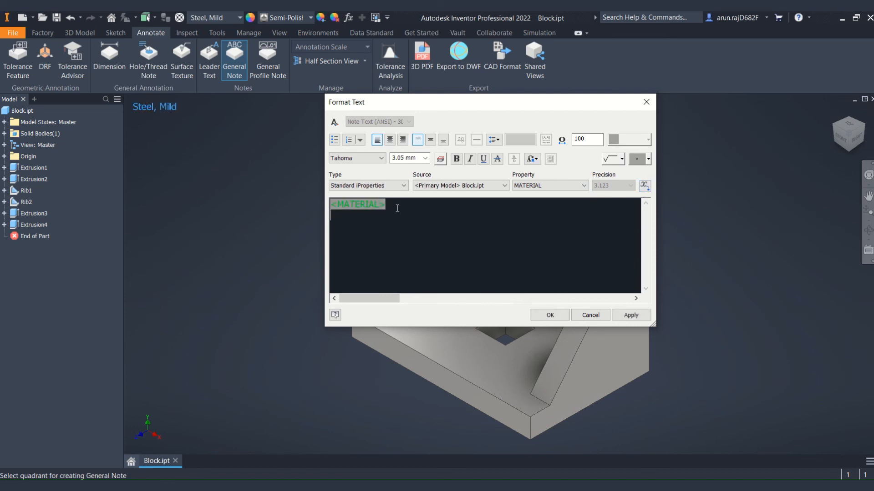
Insert the MASS property from the model's physical properties below the material entry in the note
click(530, 186)
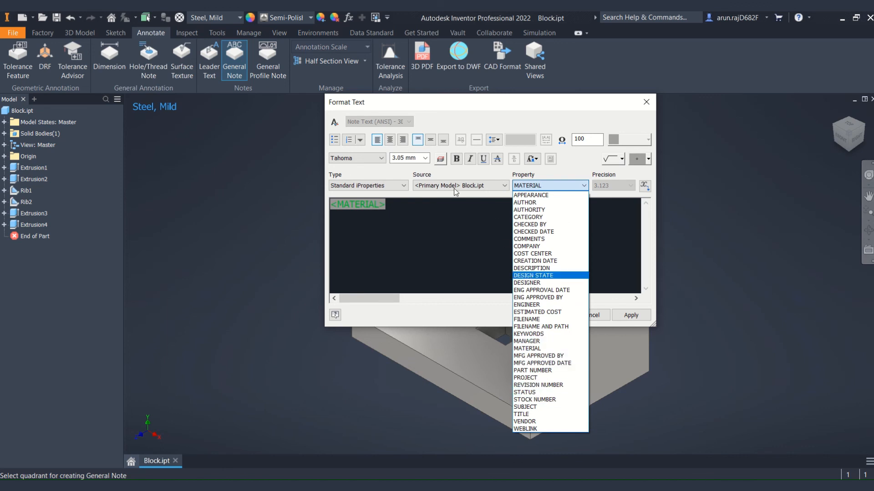
click(392, 194)
click(391, 191)
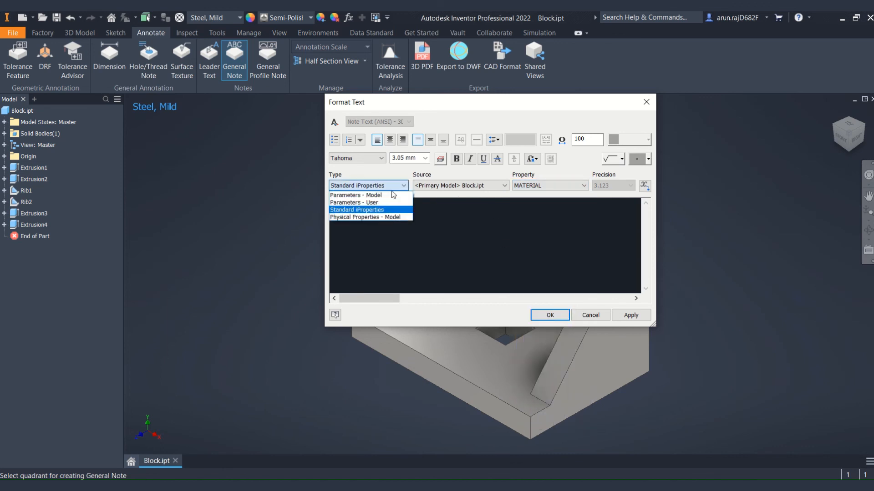
click(384, 217)
click(517, 187)
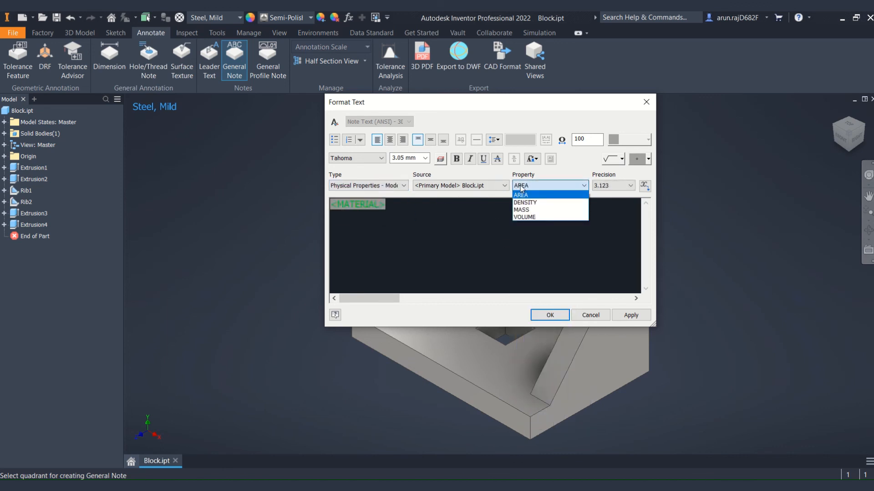
click(529, 211)
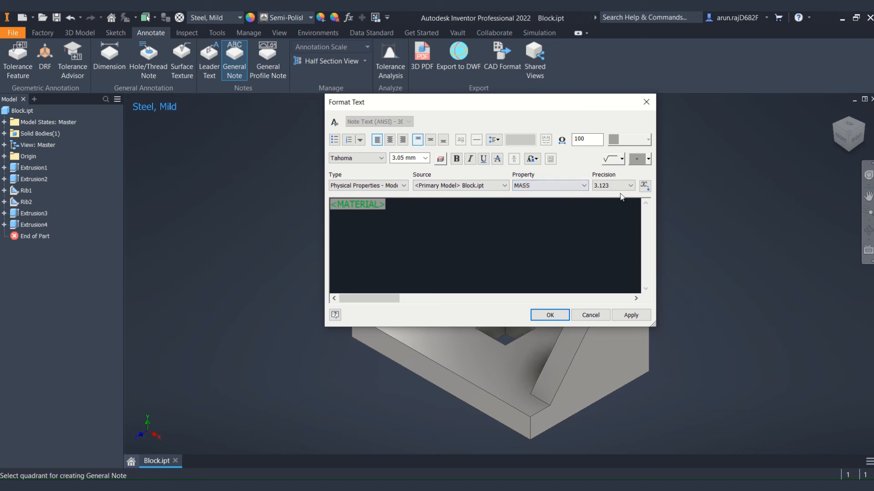
click(644, 185)
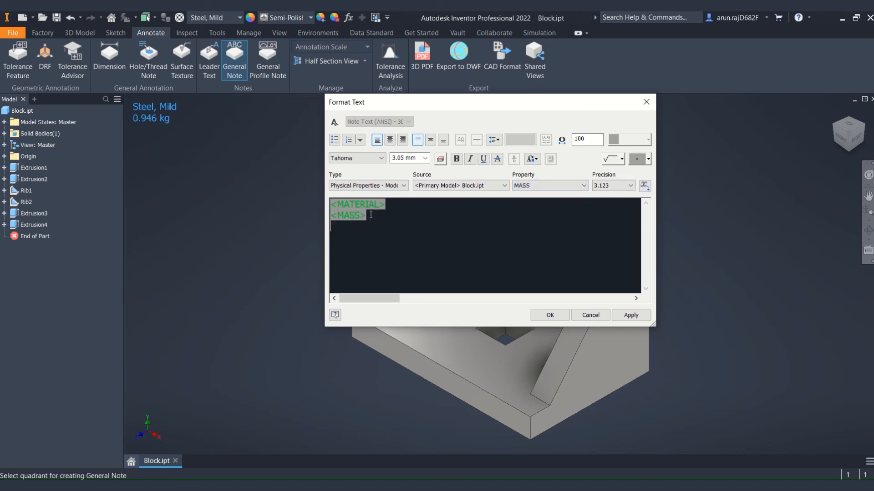
Insert the VOLUME physical property below the mass entry in the note
click(546, 185)
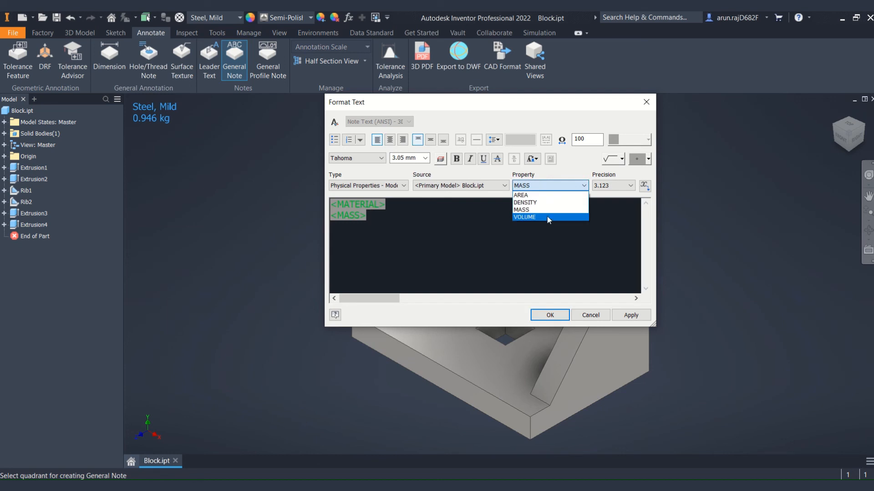
click(547, 216)
click(642, 188)
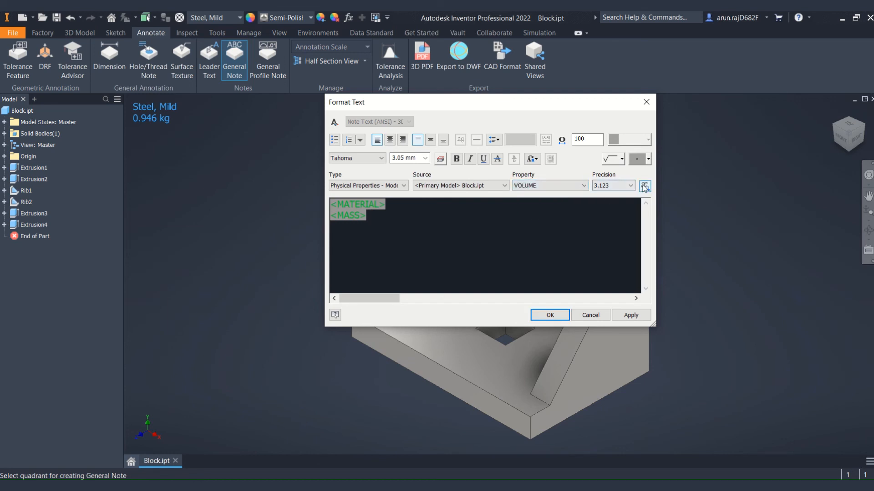
Insert the standard iProperty PART NUMBER on a new line above the material entry and finish the note
click(404, 201)
key(Home)
key(Return)
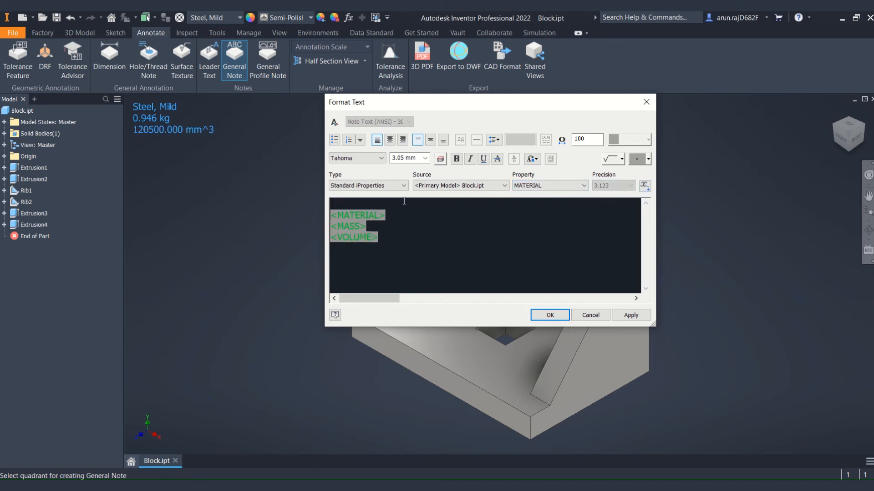
key(Up)
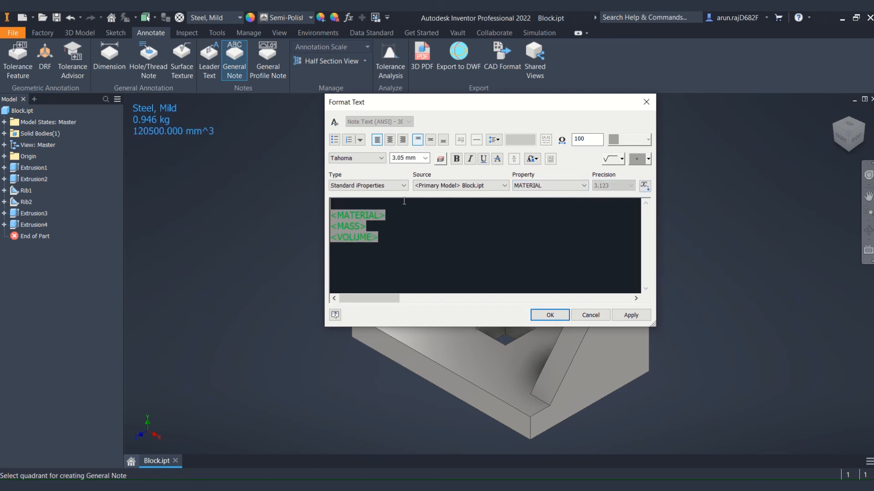
click(554, 185)
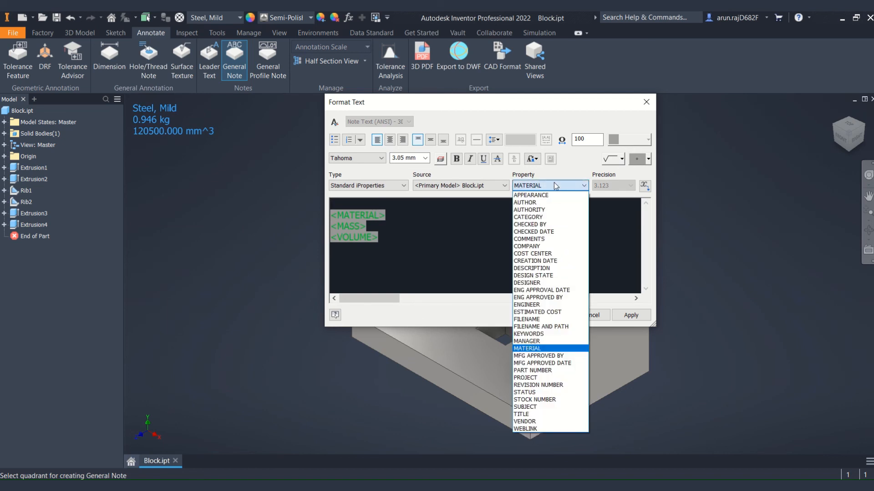
click(529, 374)
click(645, 185)
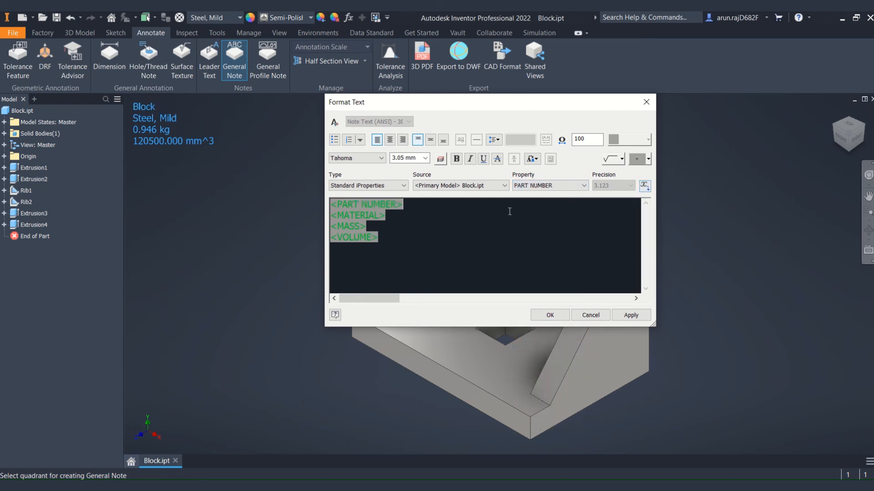
click(620, 314)
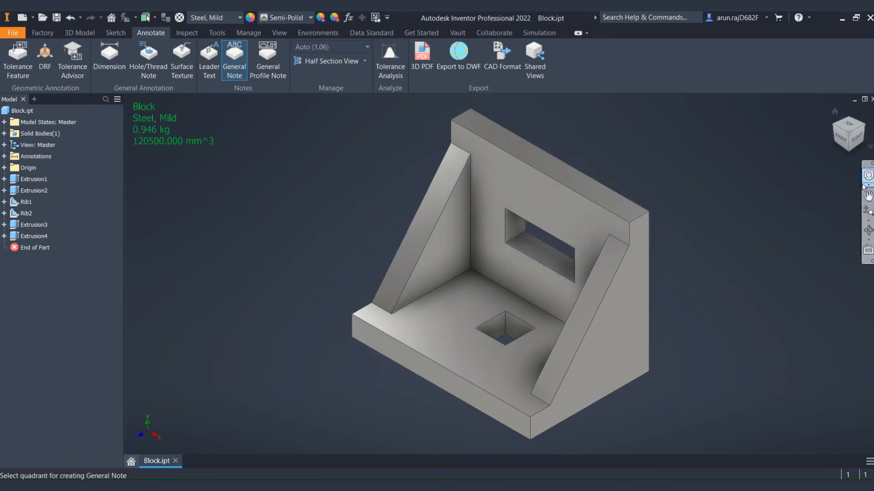
click(81, 32)
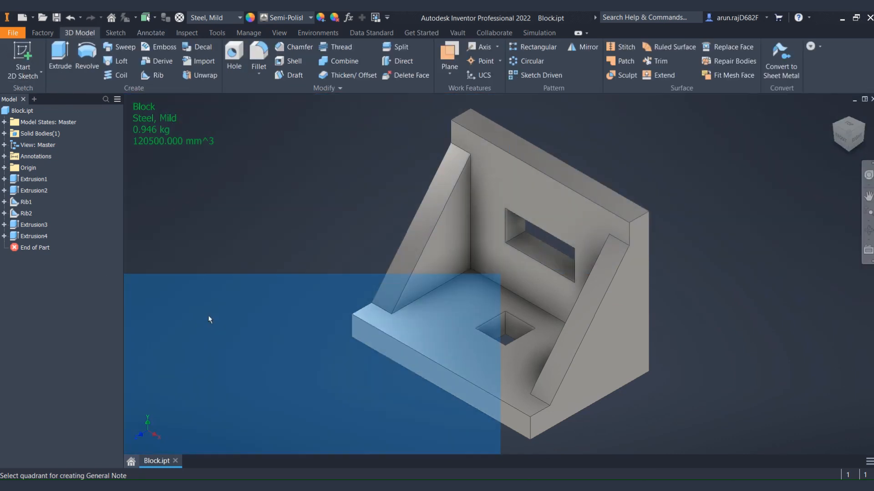
click(288, 334)
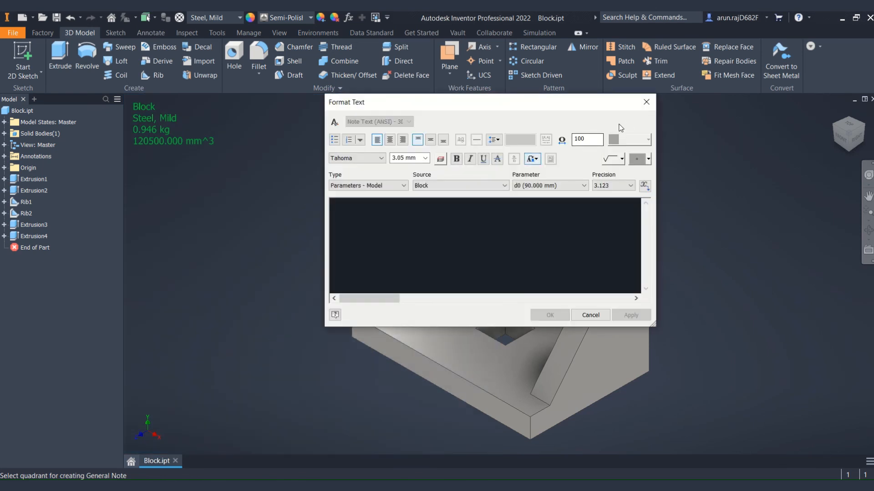
click(644, 102)
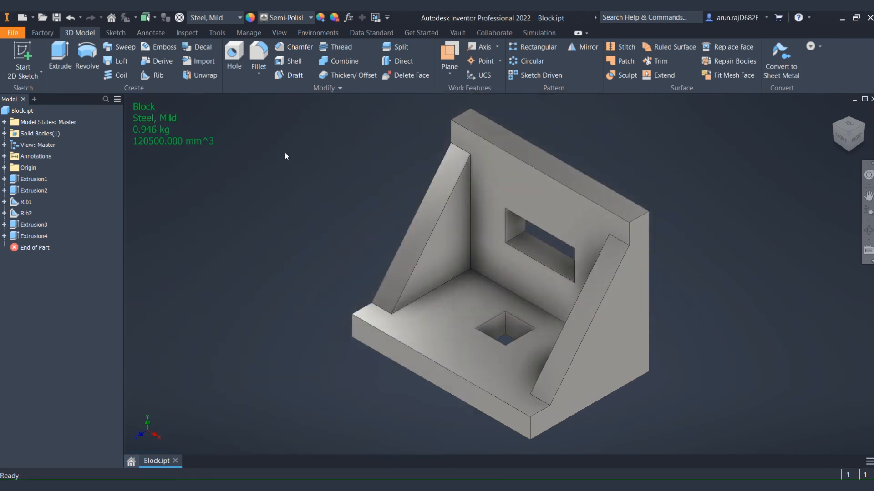
Set the Thickness model parameter to 12 mm and finish editing the parameters
click(348, 17)
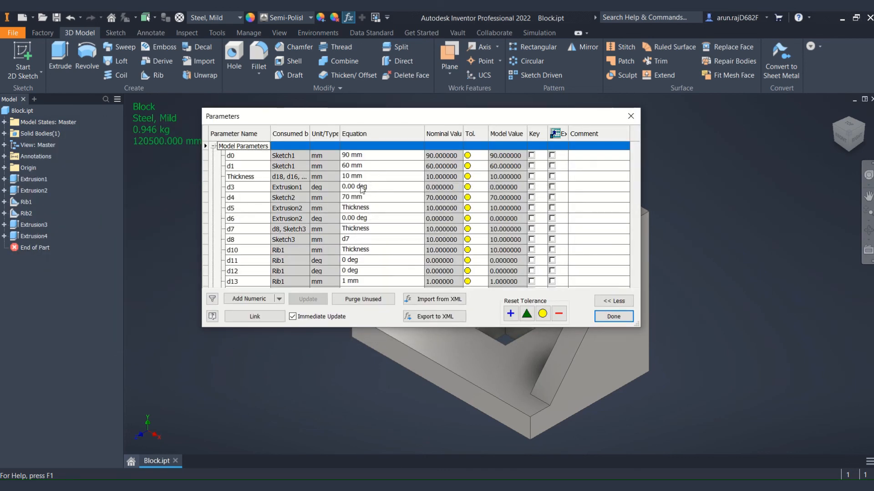
click(364, 178)
drag(439, 119, 605, 116)
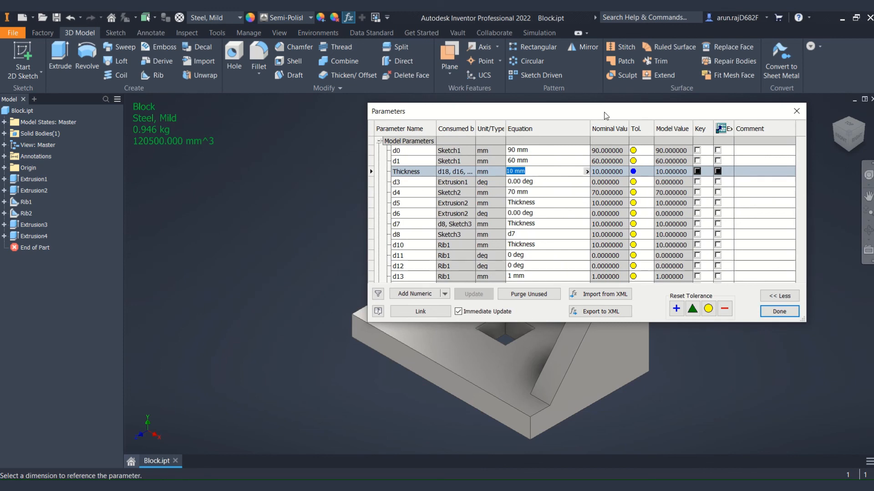
text(12)
key(Return)
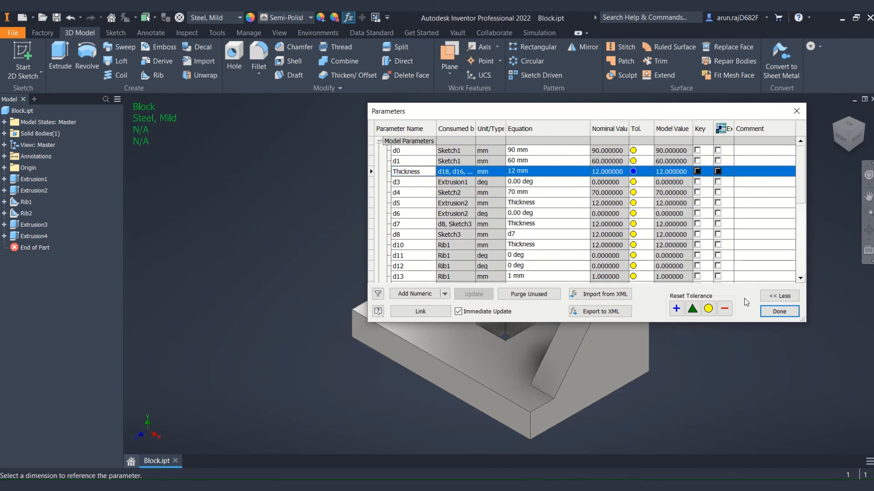
click(778, 311)
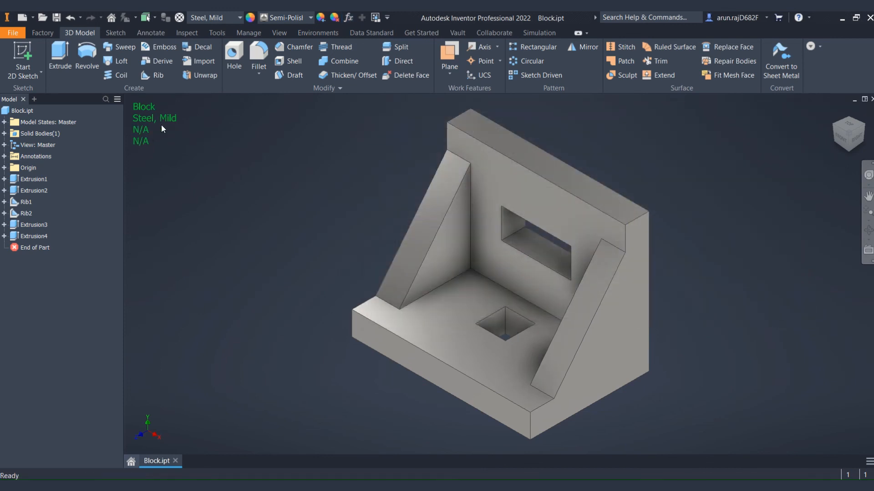
Update the Block part's physical properties in its iProperties so the general note's mass and volume are recalculated, then clear the selection
click(22, 111)
right_click(22, 114)
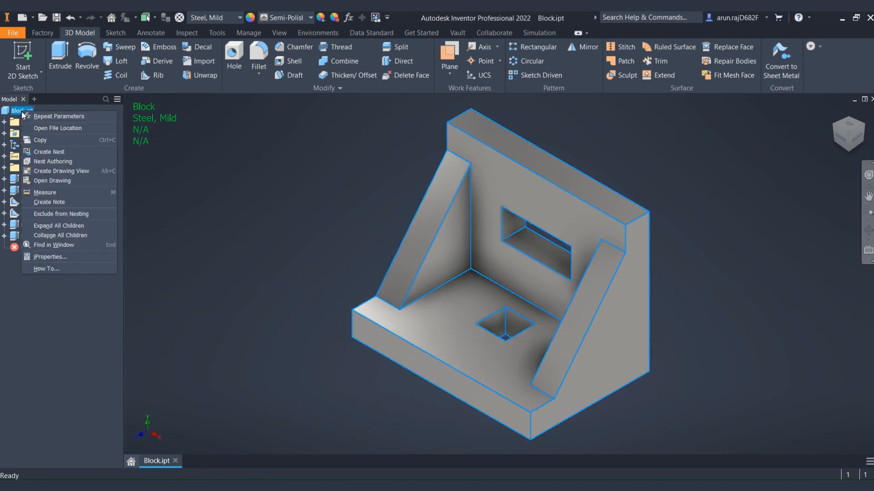
click(41, 257)
click(369, 109)
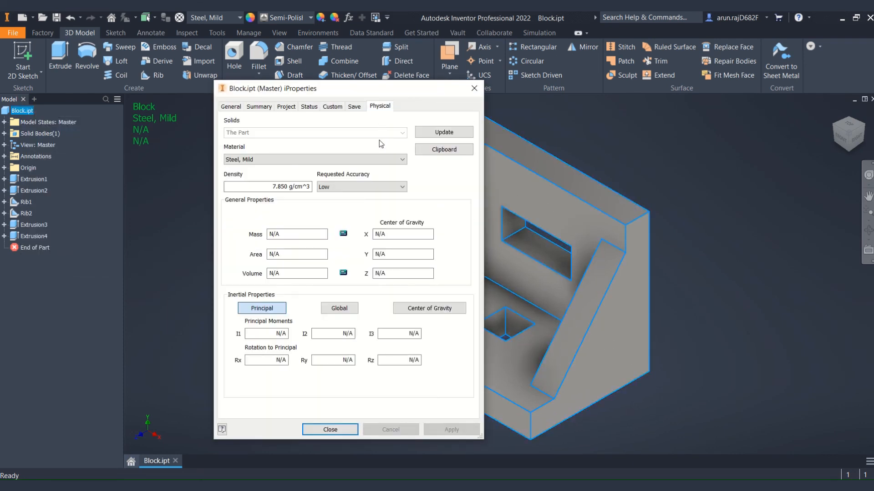
click(426, 132)
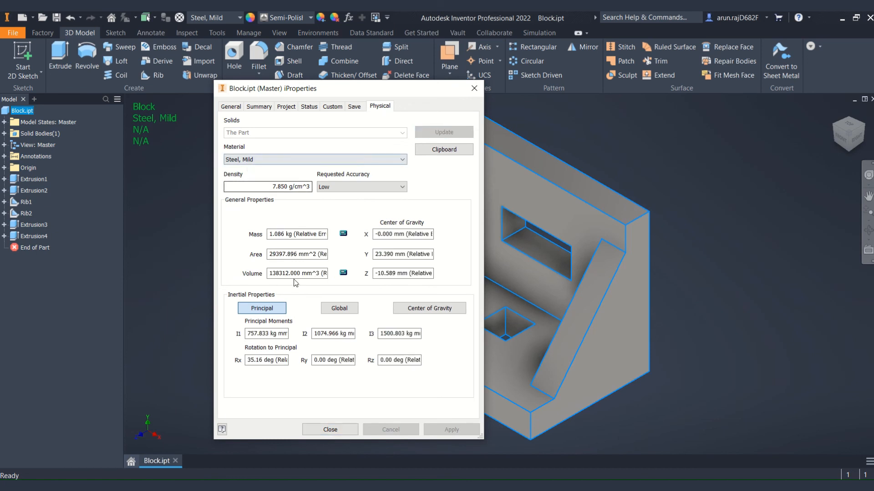
click(330, 430)
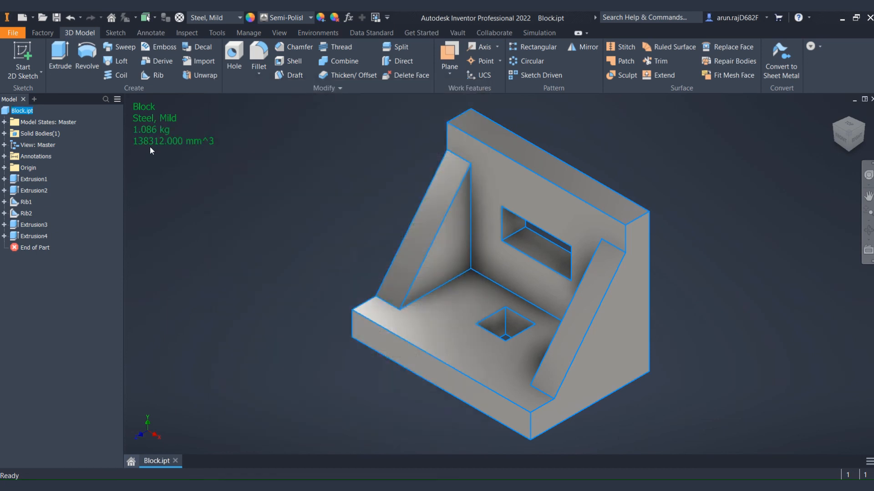
click(216, 163)
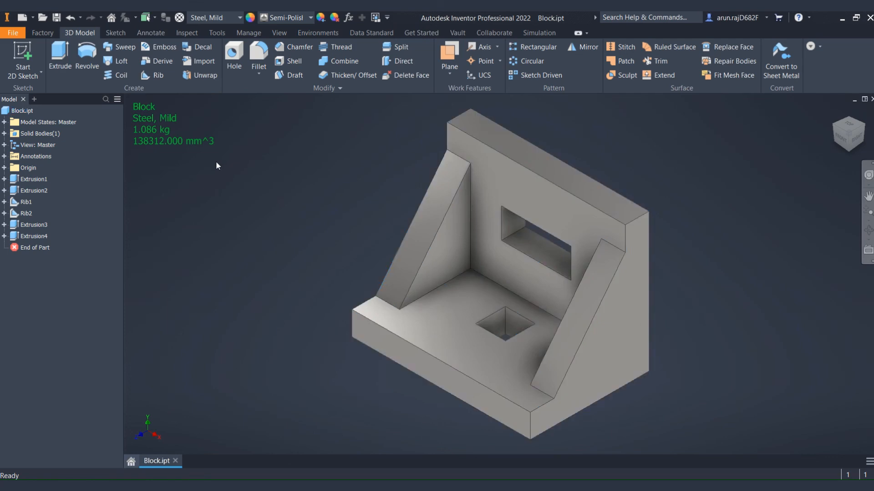